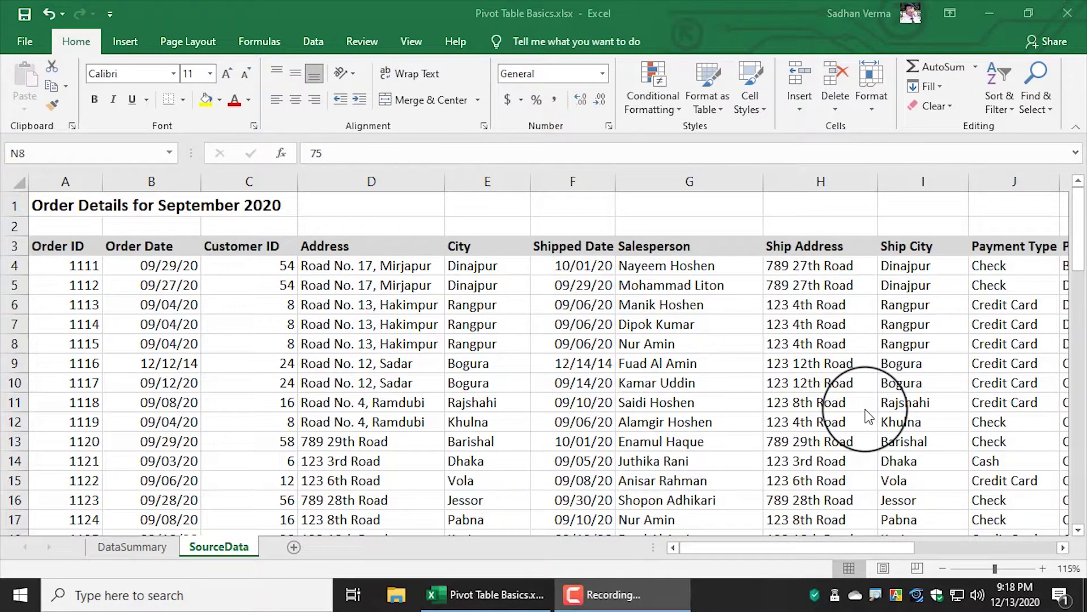
# Bring the workbook forward and scroll down through the order records.
pyautogui.click(641, 17)
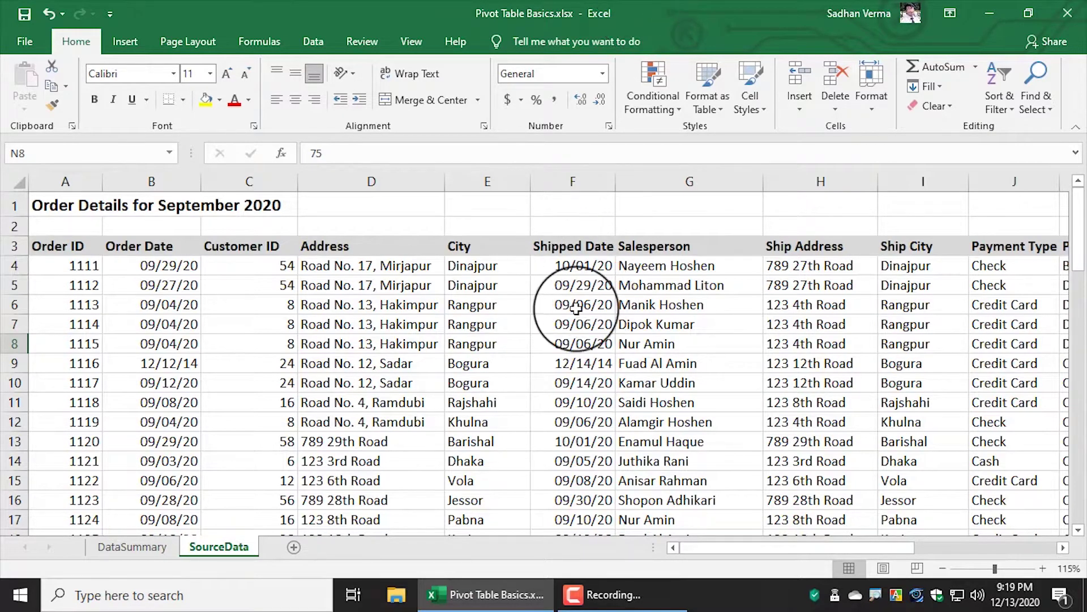
pyautogui.moveTo(720, 548); pyautogui.dragTo(729, 552)
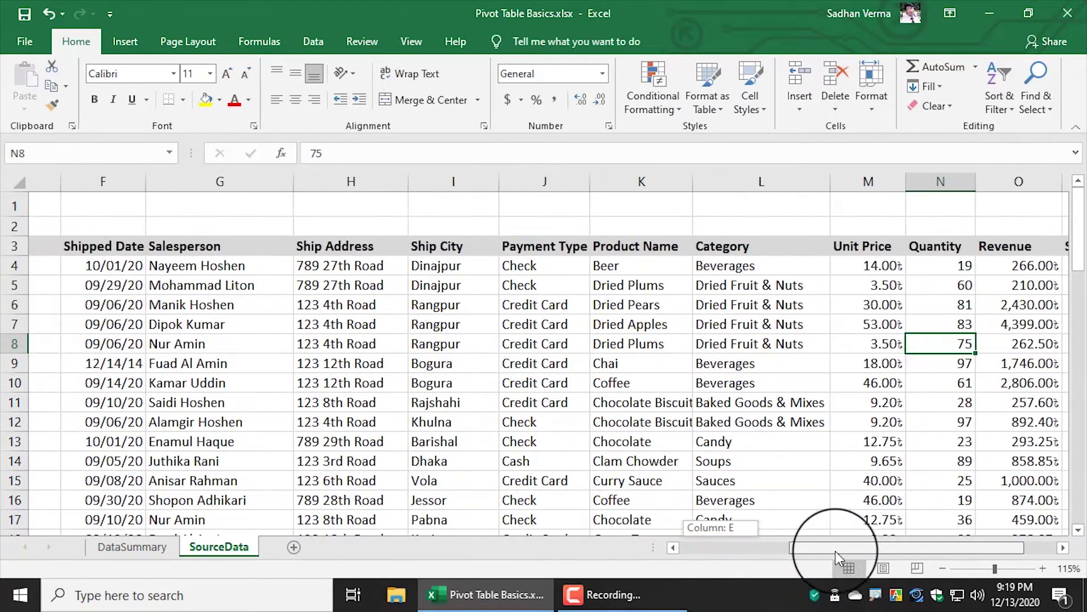
pyautogui.moveTo(730, 552)
pyautogui.mouseDown()
pyautogui.moveTo(862, 552)
pyautogui.moveTo(713, 549)
pyautogui.mouseUp()
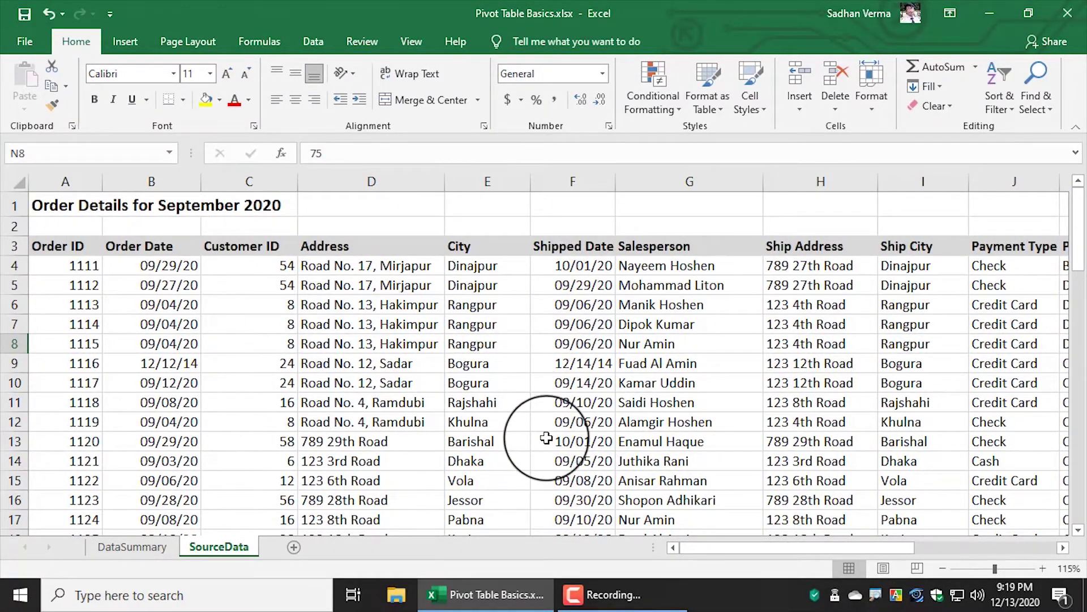
pyautogui.scroll(-1, 546, 441)
pyautogui.scroll(-2, 547, 442)
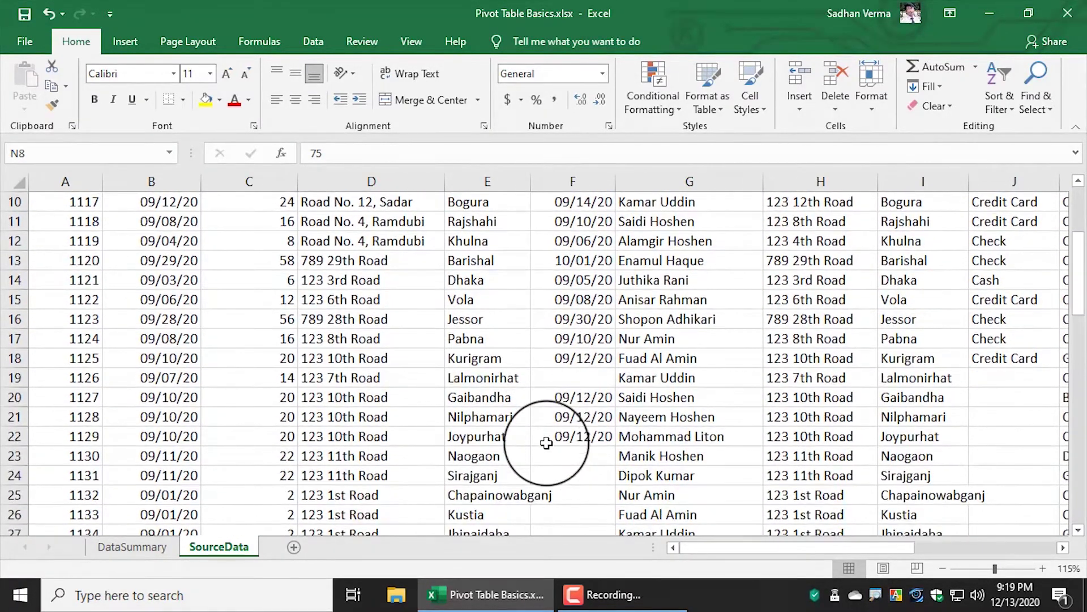
pyautogui.scroll(-2, 546, 443)
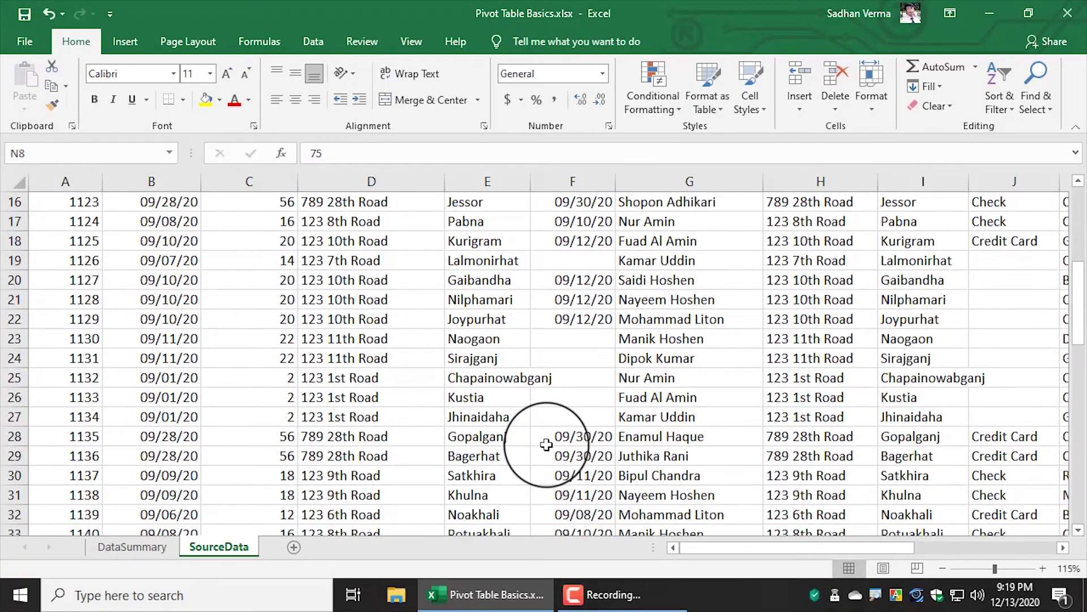
pyautogui.scroll(-1, 546, 444)
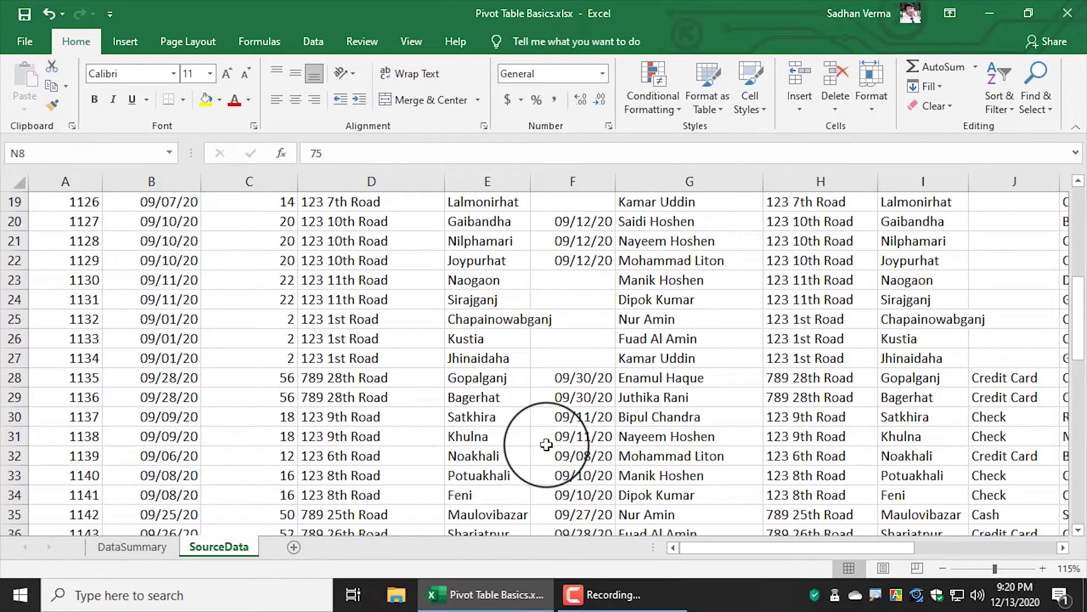
pyautogui.scroll(-1, 546, 443)
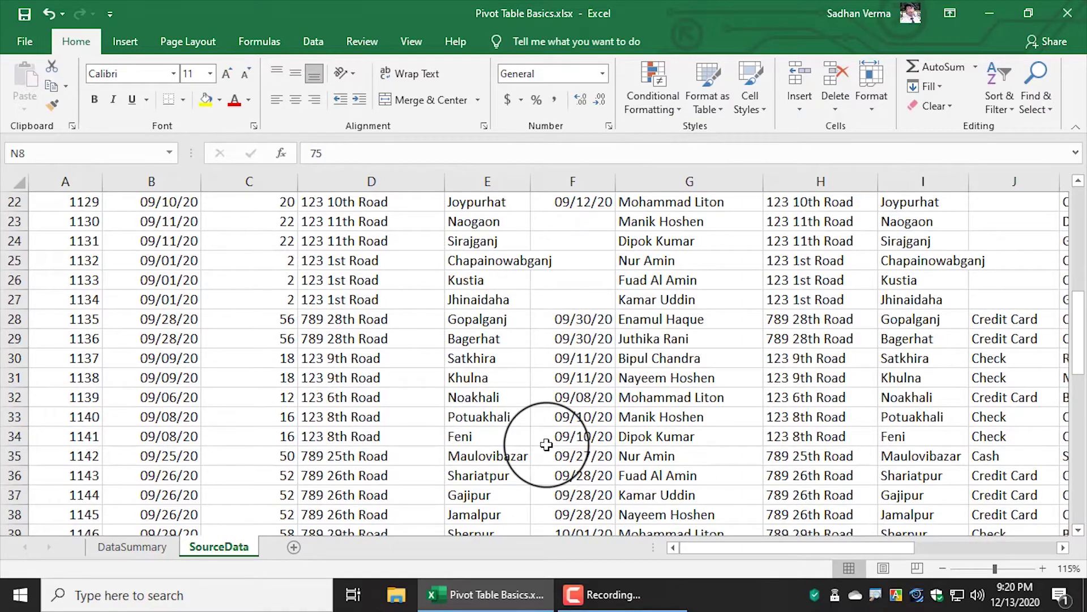
pyautogui.scroll(-1, 547, 444)
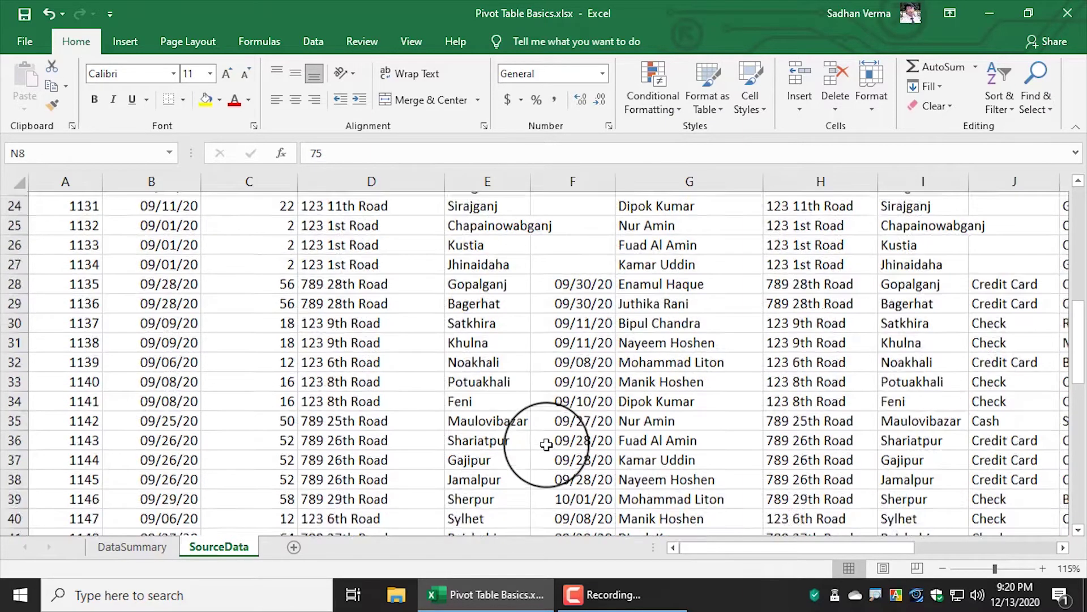
pyautogui.scroll(-1, 546, 444)
pyautogui.scroll(-2, 546, 444)
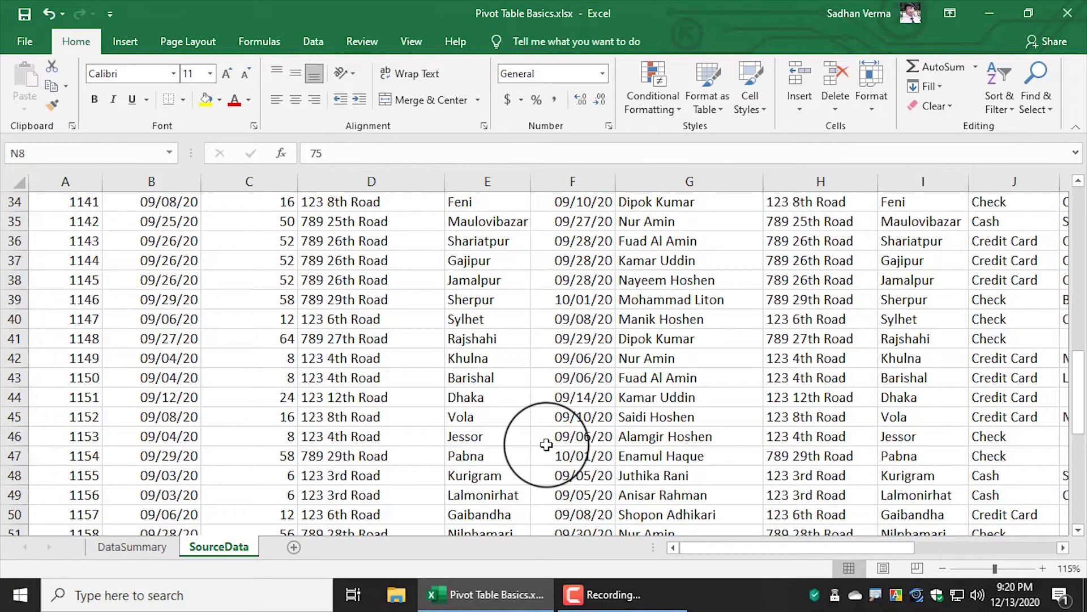
pyautogui.scroll(-2, 546, 444)
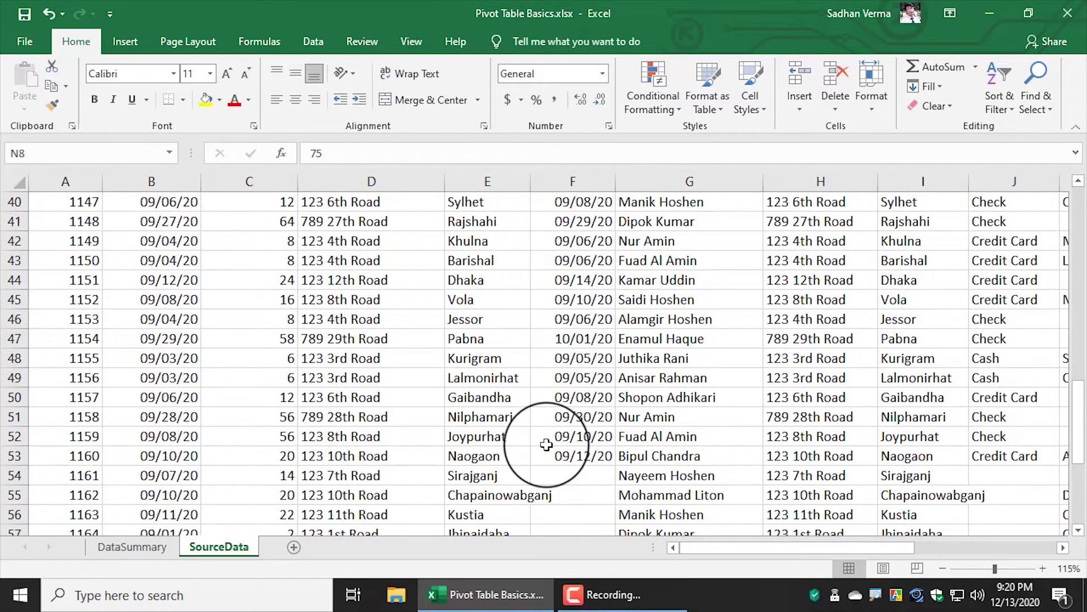
pyautogui.scroll(-3, 547, 444)
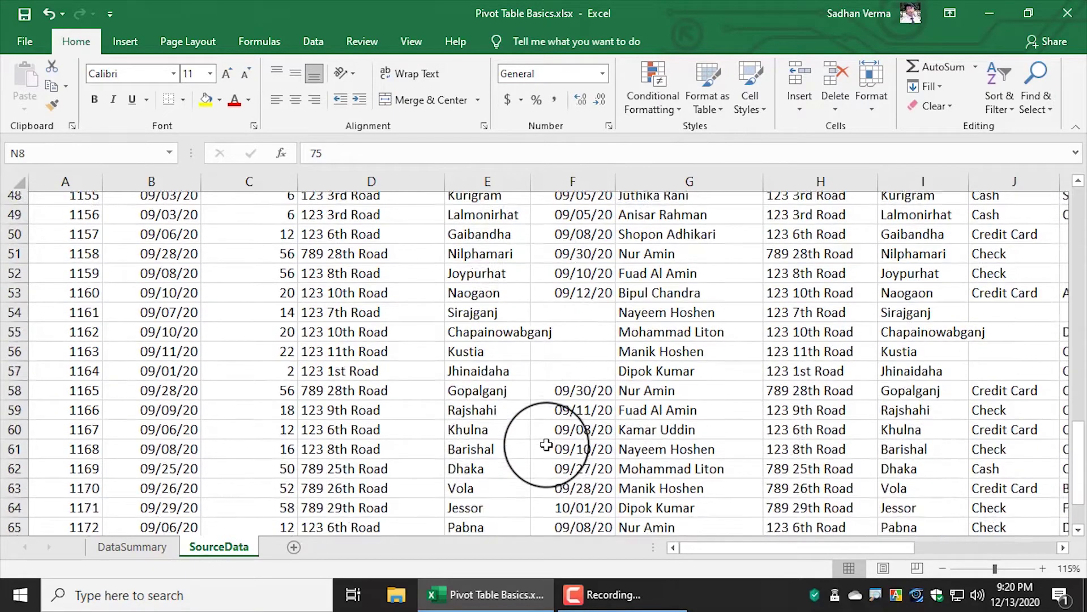
pyautogui.scroll(-1, 546, 444)
pyautogui.scroll(4, 546, 444)
pyautogui.scroll(13, 547, 444)
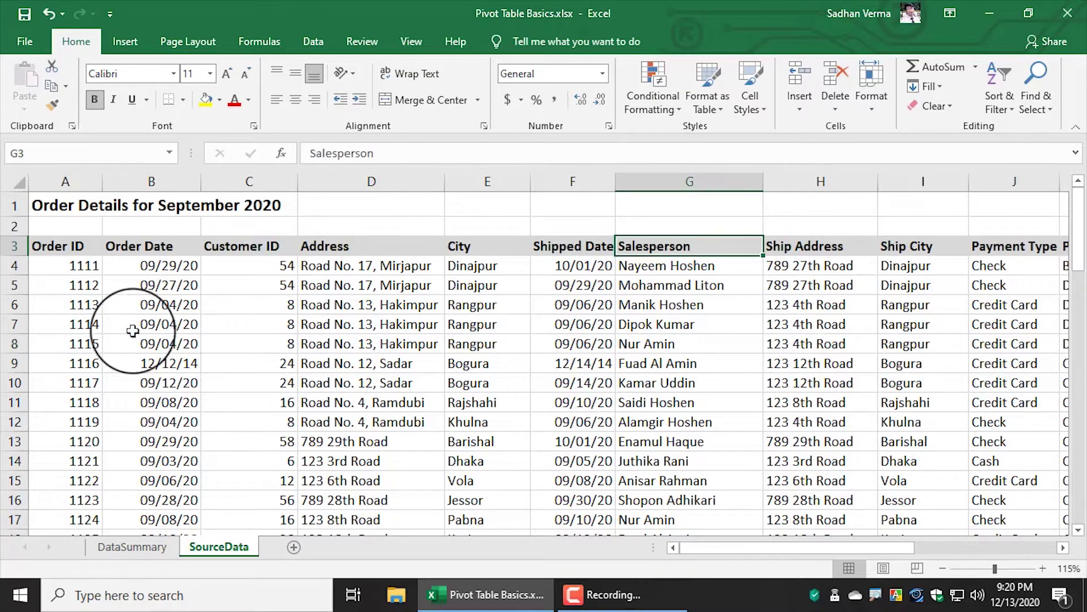
# Inspect order rows 4–6 and the Order ID, Salesperson, Order Date, Customer ID and Address columns.
pyautogui.click(17, 267)
pyautogui.click(16, 285)
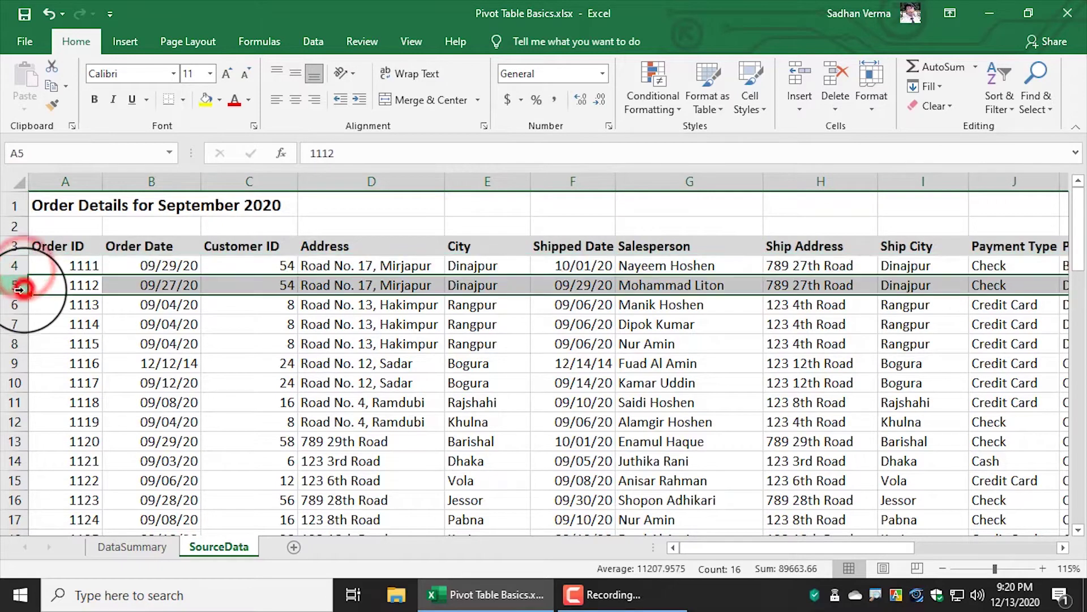
pyautogui.click(17, 307)
pyautogui.click(62, 266)
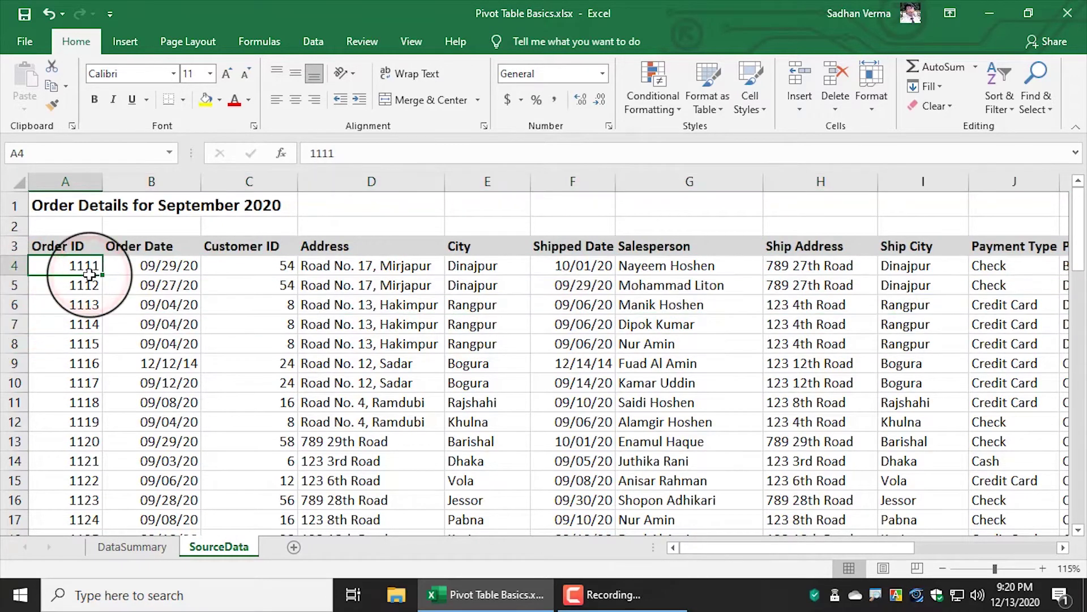
pyautogui.click(703, 272)
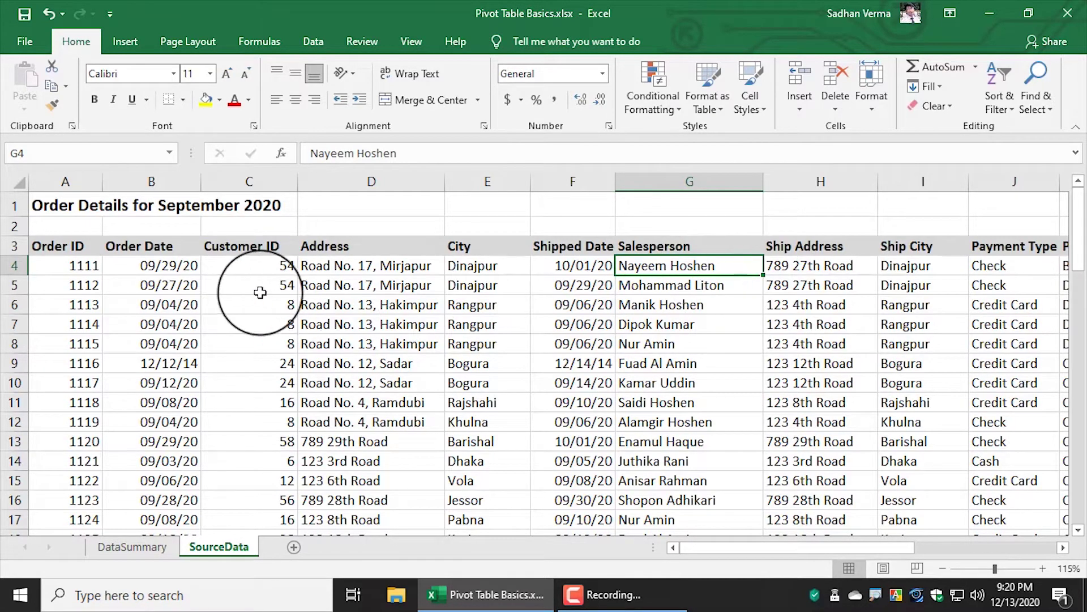
pyautogui.click(161, 245)
pyautogui.click(264, 253)
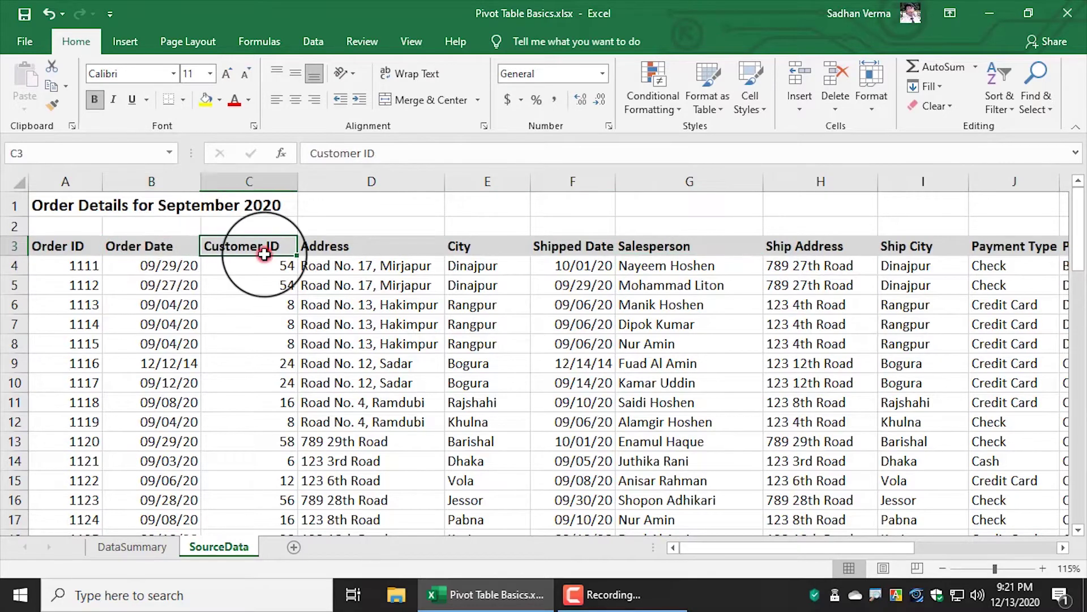
pyautogui.click(371, 249)
pyautogui.moveTo(748, 547); pyautogui.dragTo(889, 561)
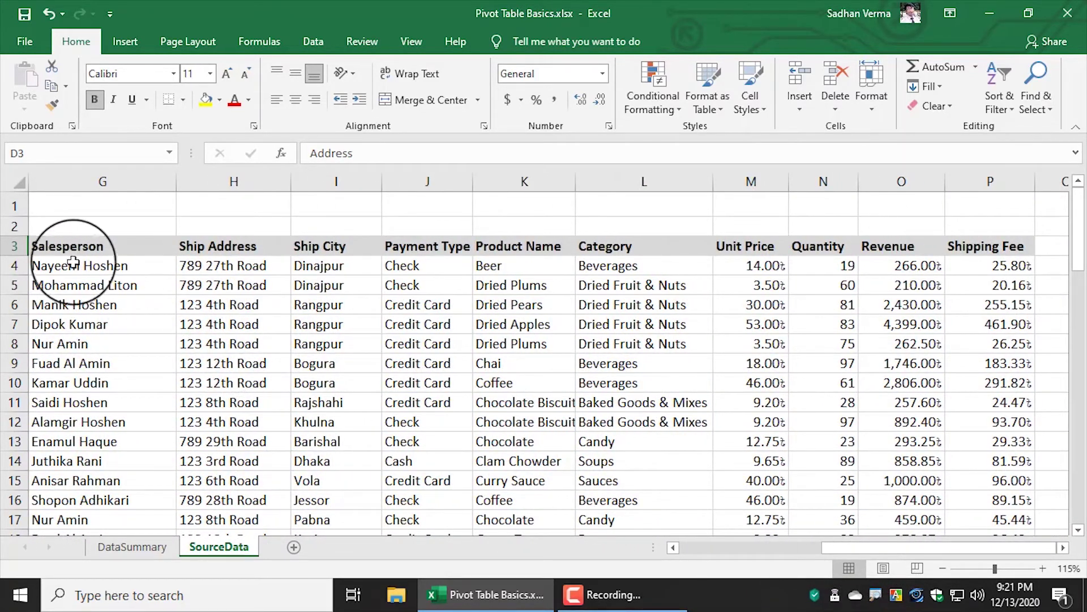
# Compare repeated salesperson entries in column G (G21, G31, G6, G7) with the Revenue in O4.
pyautogui.click(83, 268)
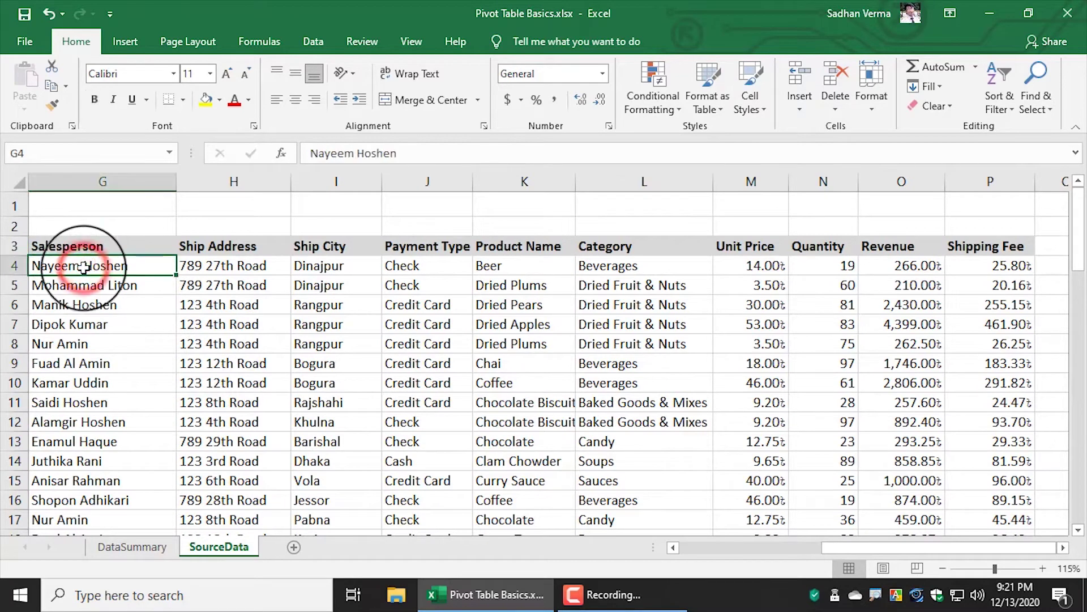
pyautogui.click(915, 268)
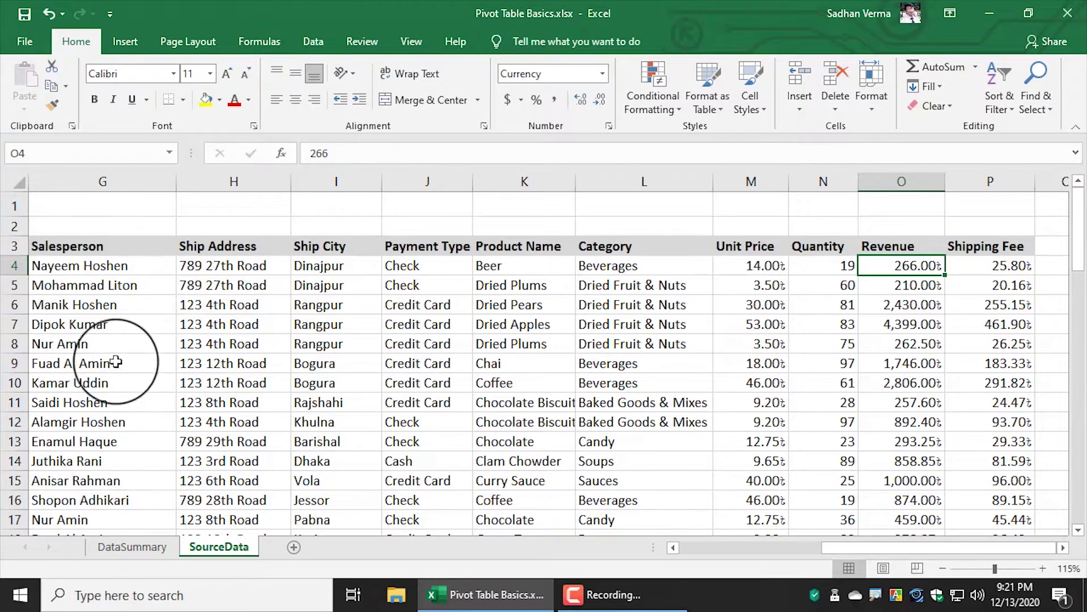
pyautogui.click(108, 264)
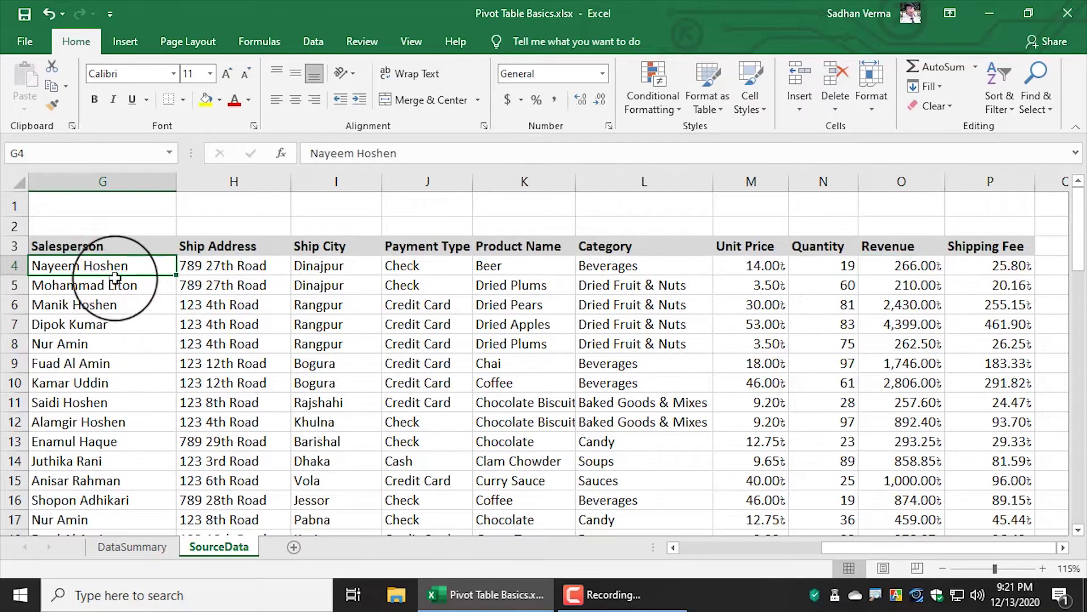
pyautogui.scroll(-1, 117, 471)
pyautogui.scroll(-1, 117, 471)
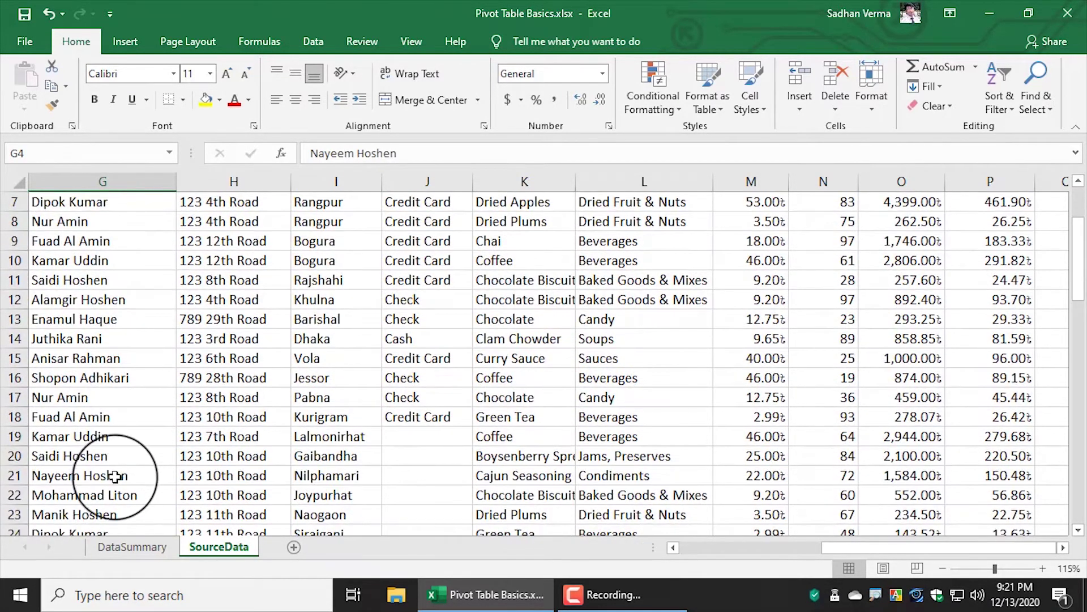
pyautogui.click(108, 476)
pyautogui.scroll(-1, 108, 484)
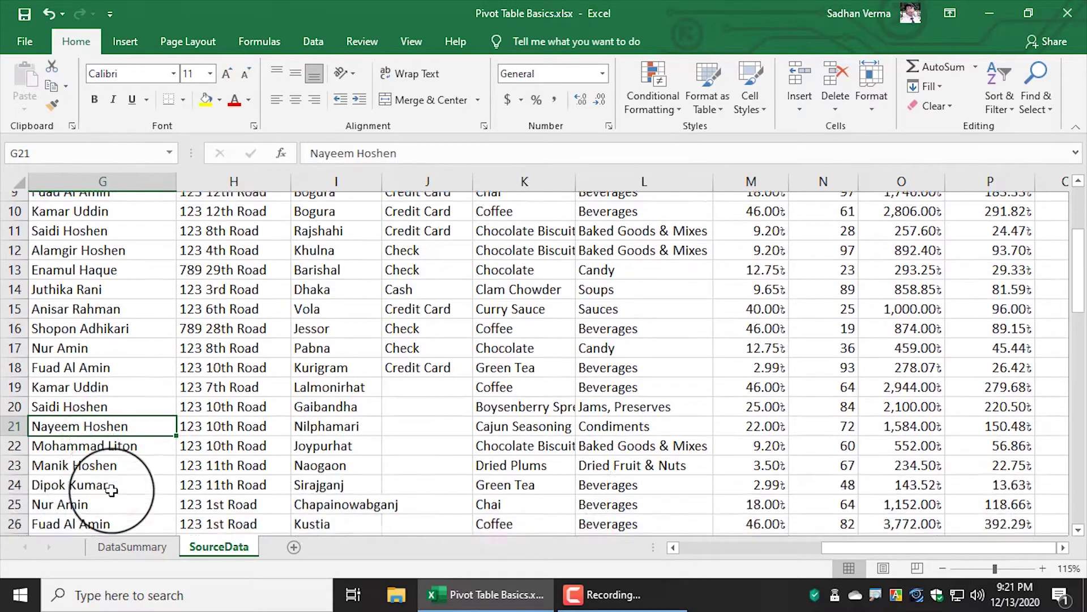
pyautogui.scroll(-1, 108, 486)
pyautogui.scroll(-1, 110, 489)
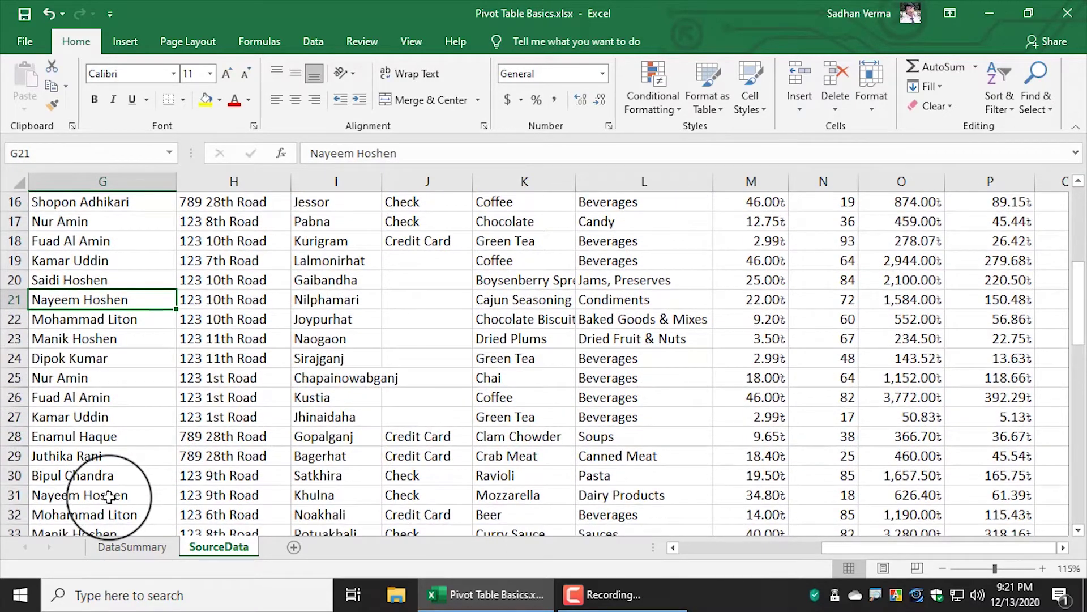
pyautogui.click(110, 493)
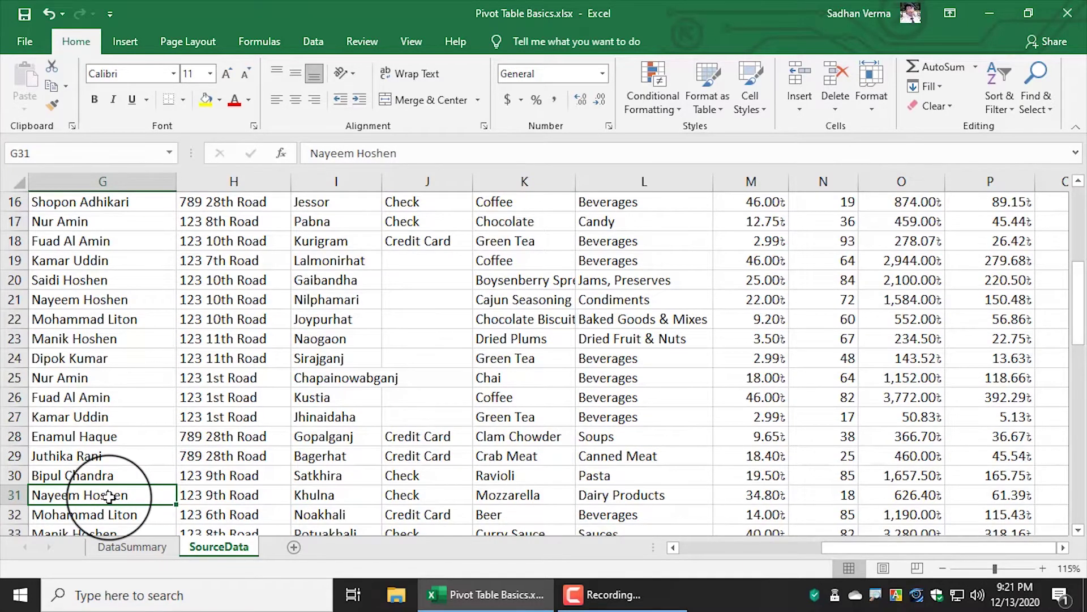
pyautogui.scroll(4, 917, 459)
pyautogui.scroll(1, 915, 462)
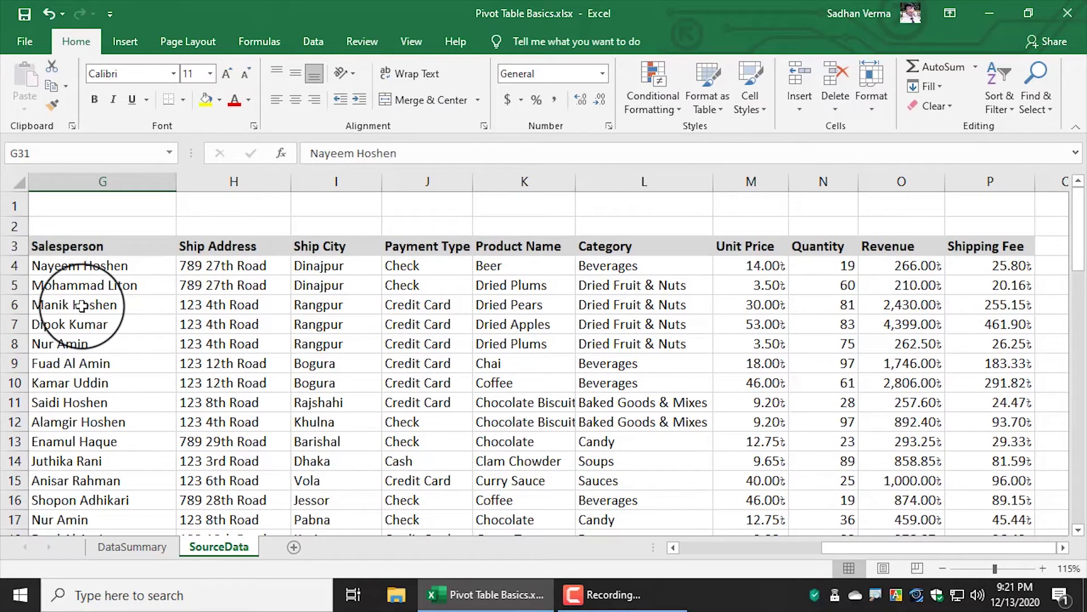
pyautogui.click(82, 306)
pyautogui.click(94, 325)
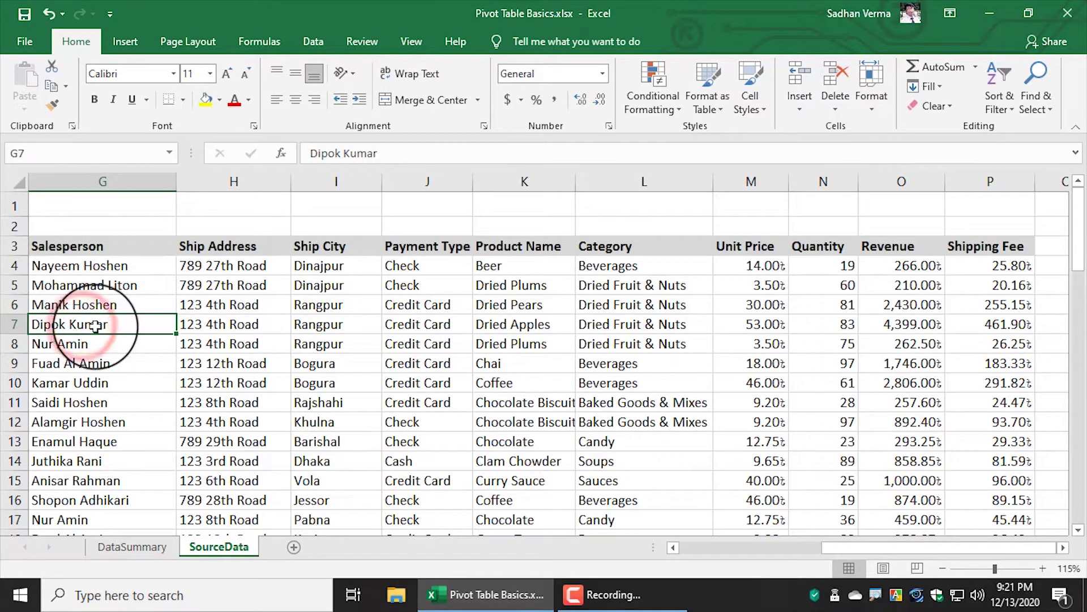
pyautogui.moveTo(871, 549); pyautogui.dragTo(722, 543)
pyautogui.click(218, 205)
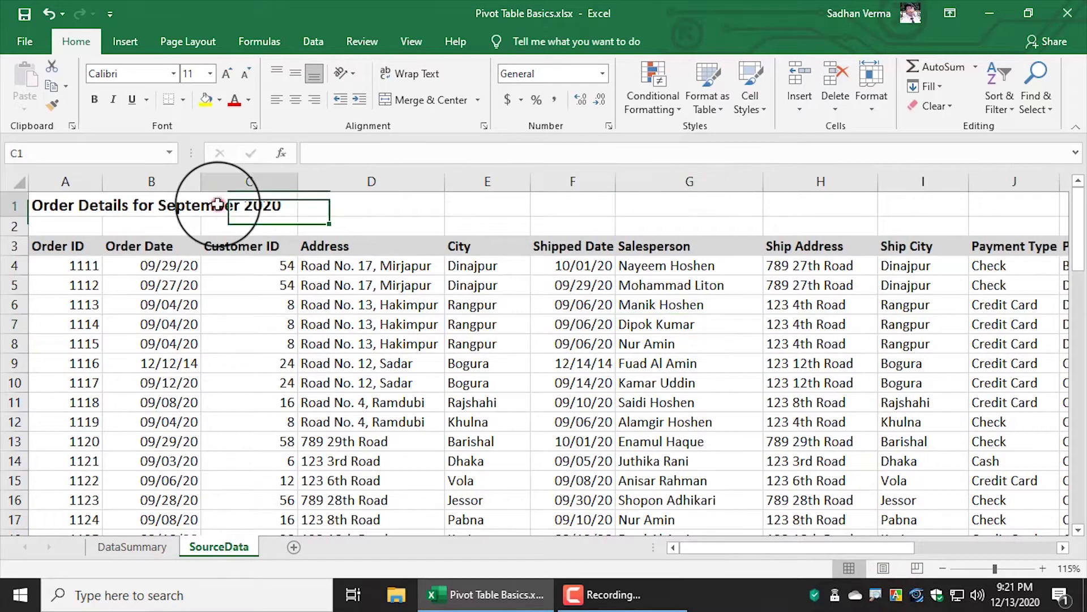
pyautogui.click(188, 205)
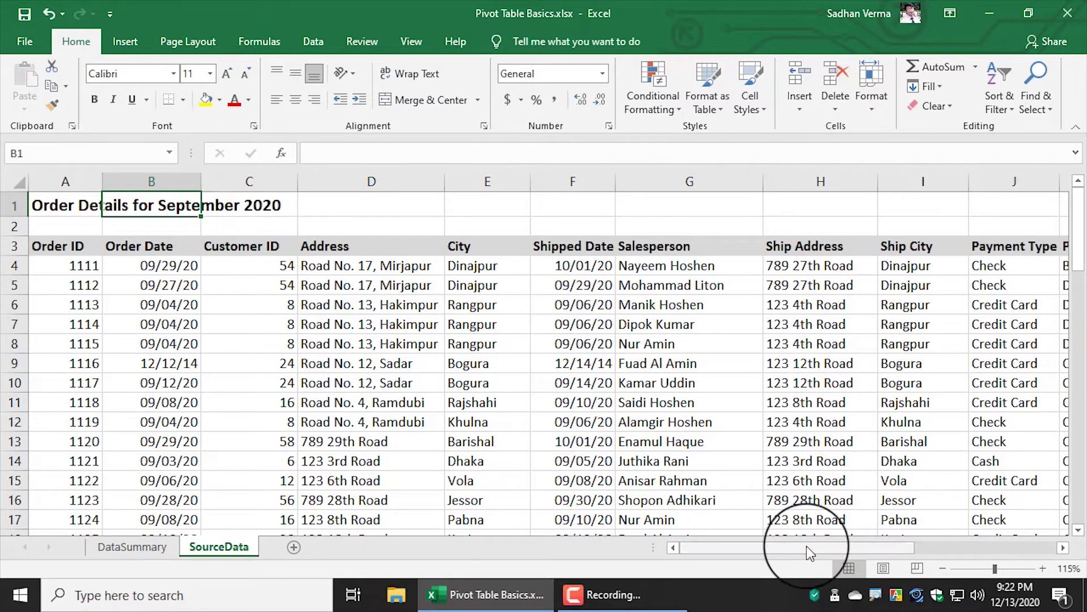
# Review the DataSummary pivot totals and PivotChart, then return to the SourceData sheet.
pyautogui.click(139, 557)
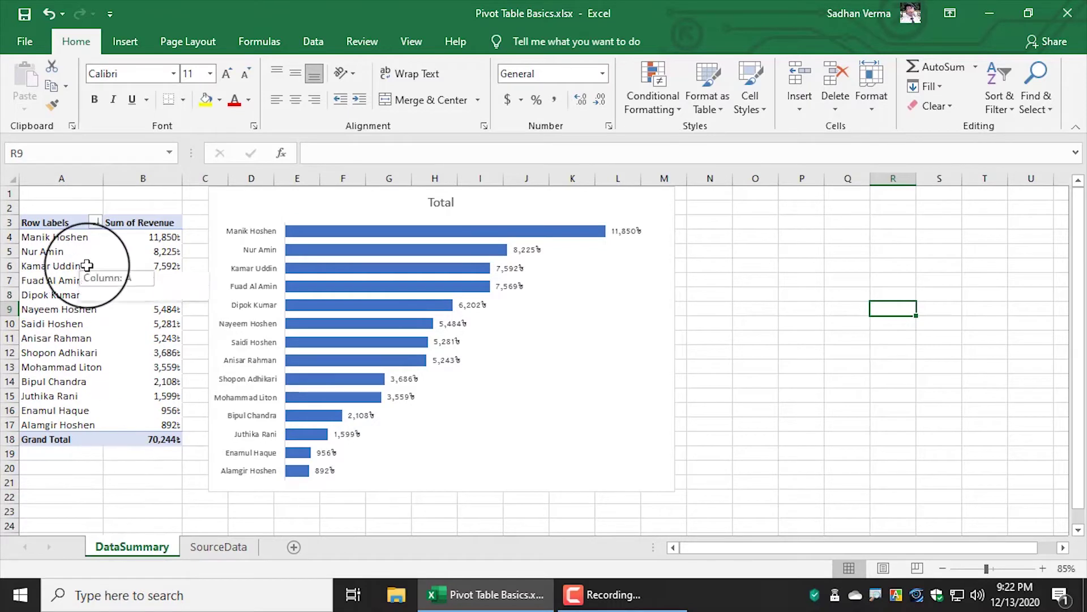
pyautogui.click(56, 237)
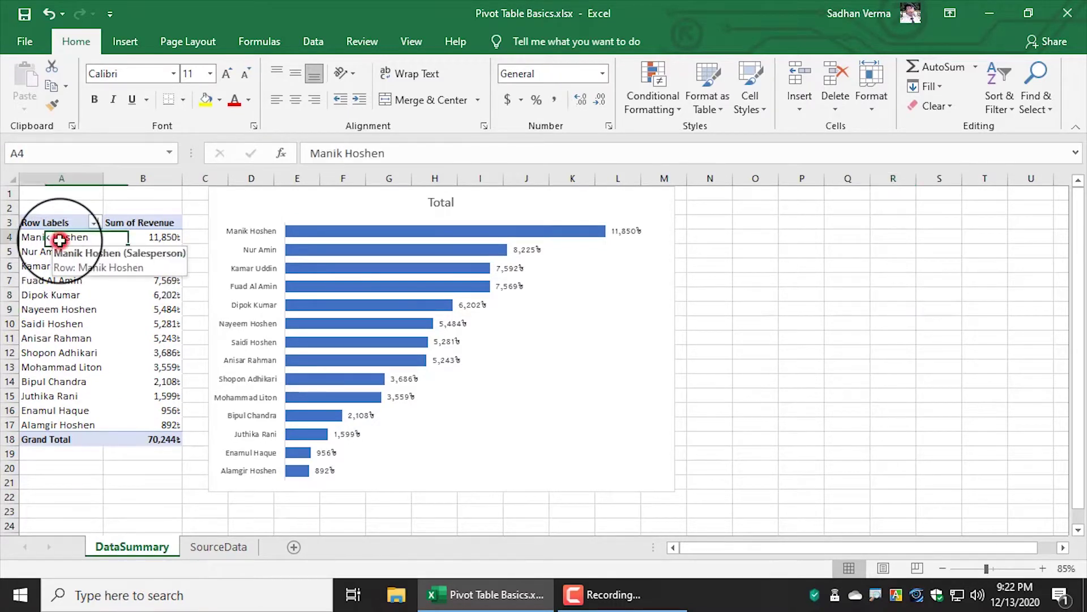
pyautogui.click(155, 239)
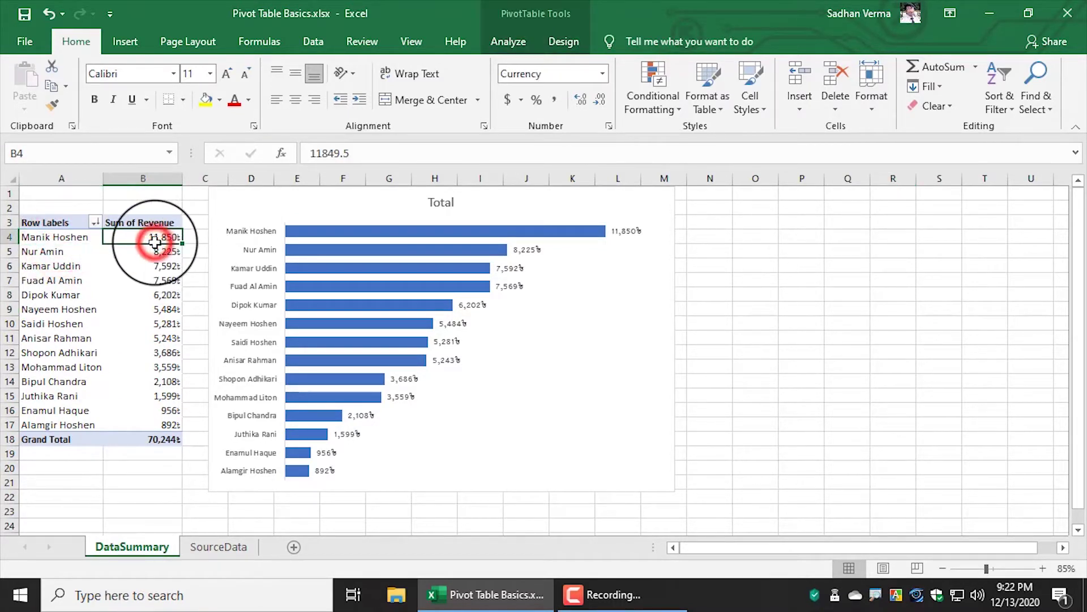
pyautogui.click(79, 252)
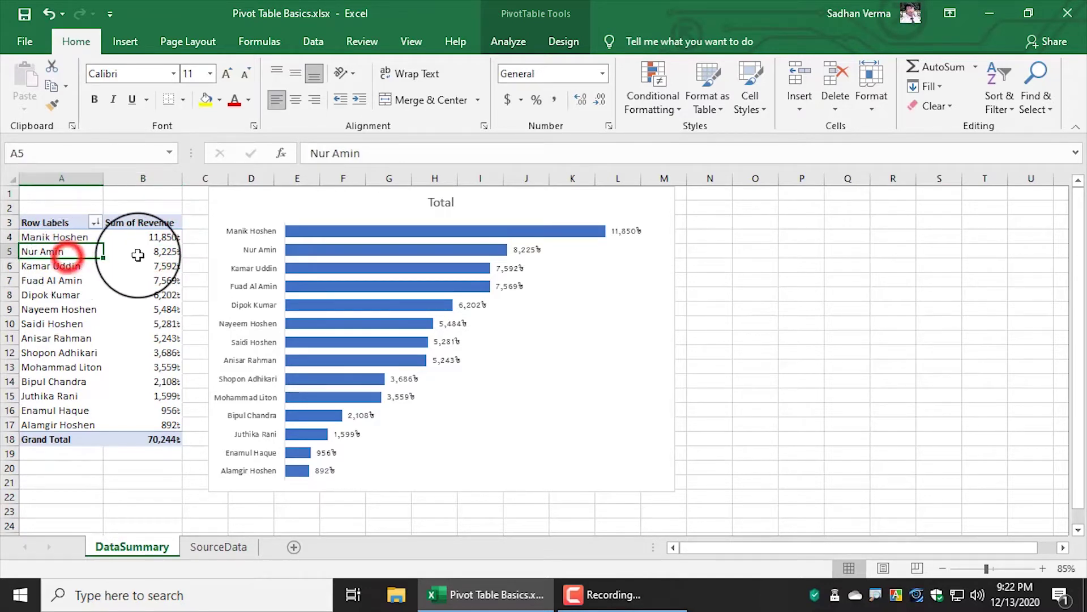
pyautogui.click(138, 254)
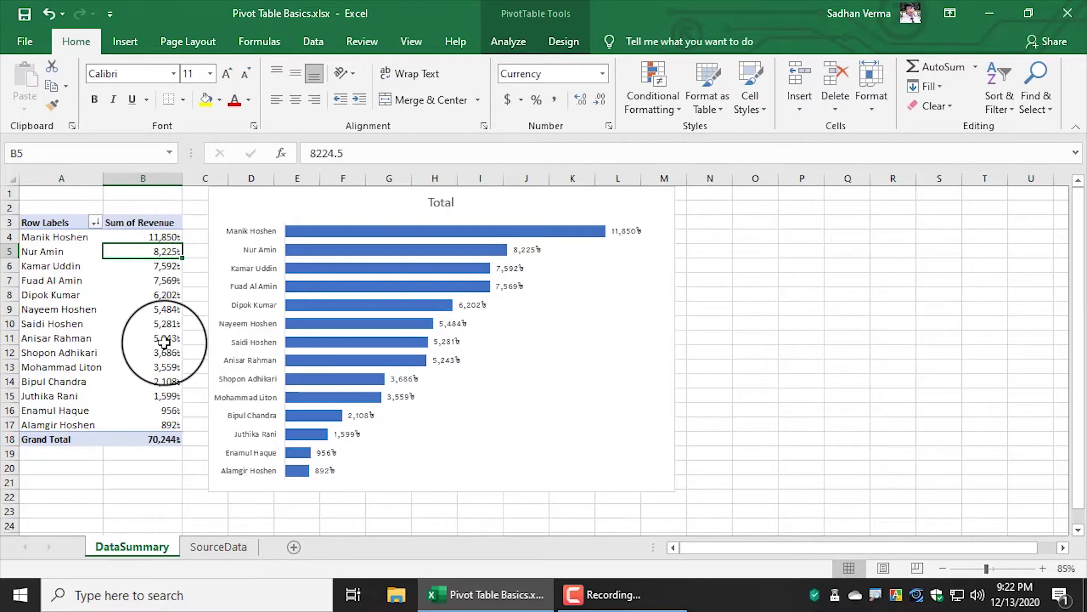
pyautogui.click(631, 365)
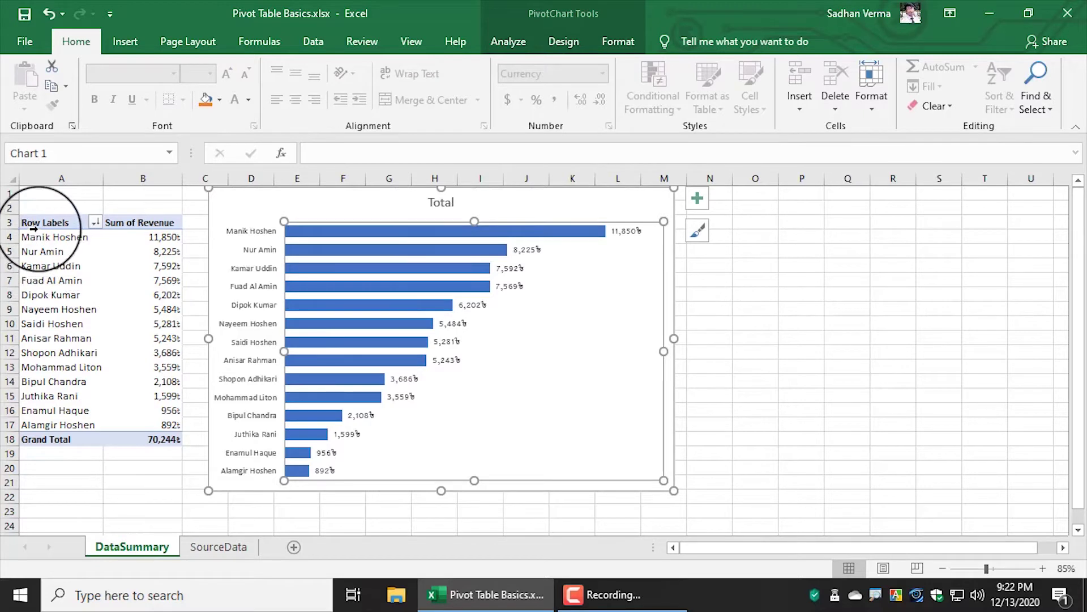
pyautogui.moveTo(41, 224); pyautogui.dragTo(187, 432)
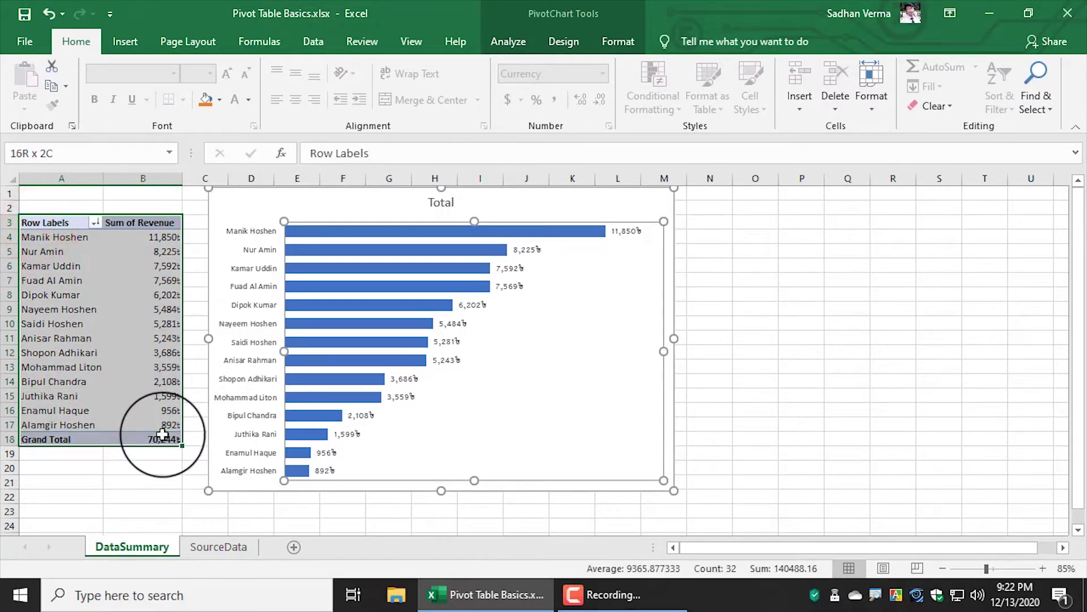
pyautogui.click(780, 367)
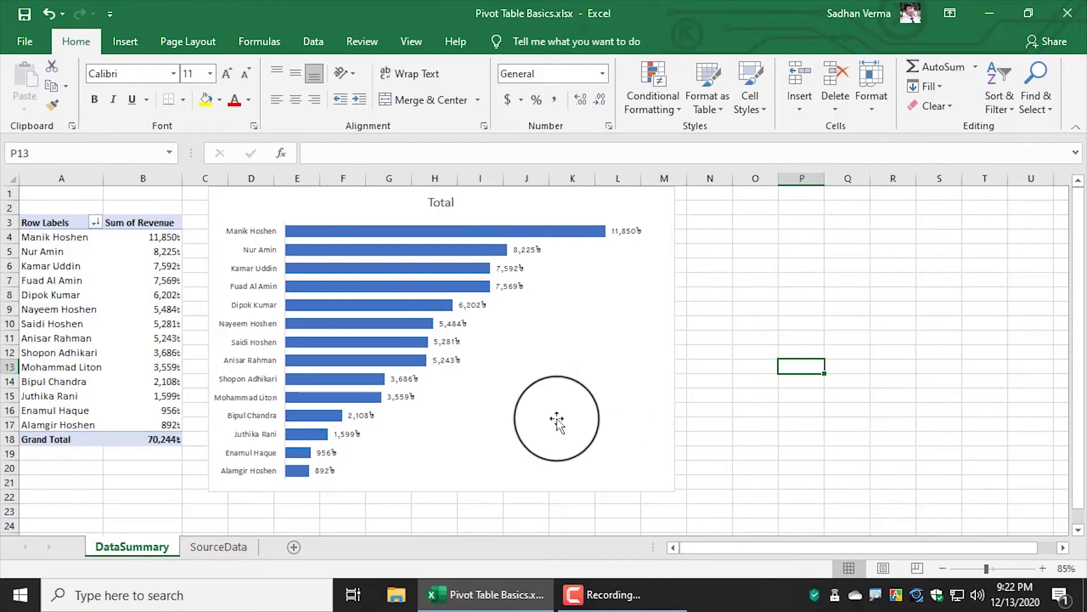
pyautogui.click(219, 546)
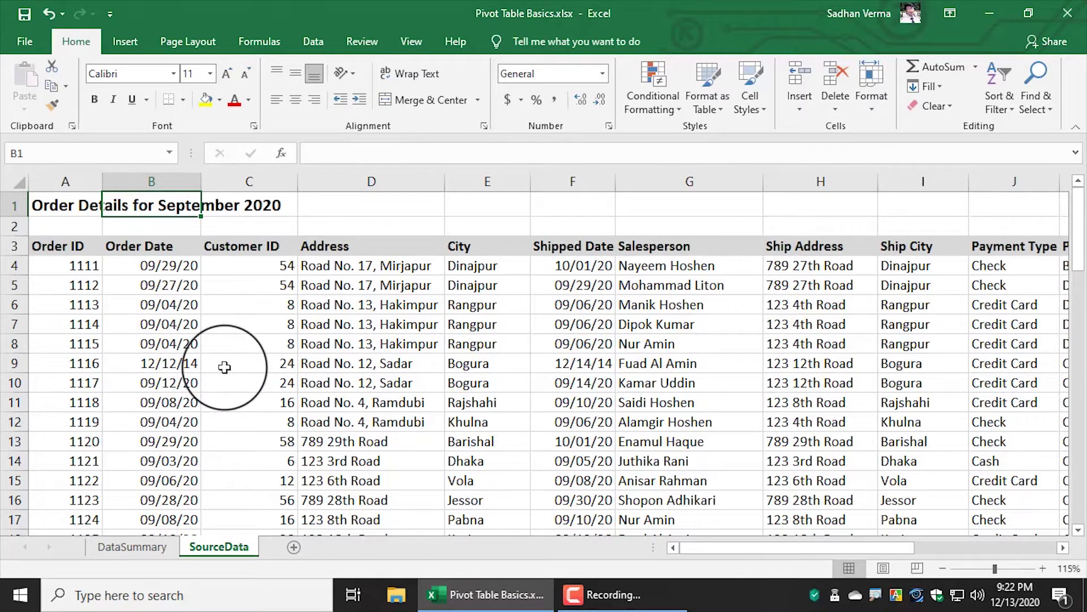
pyautogui.click(13, 246)
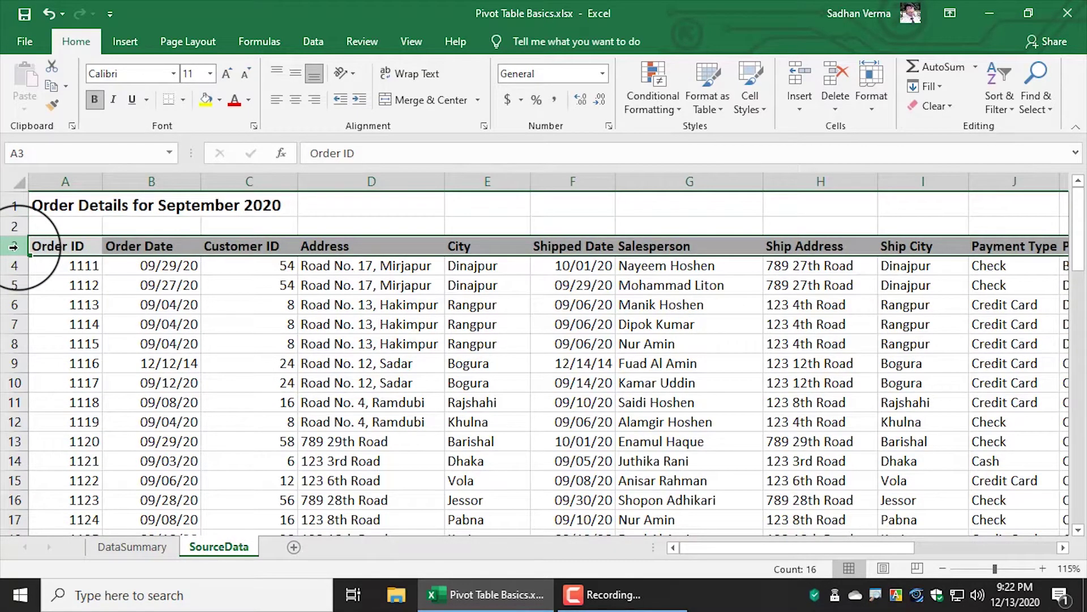
pyautogui.click(126, 246)
pyautogui.click(226, 248)
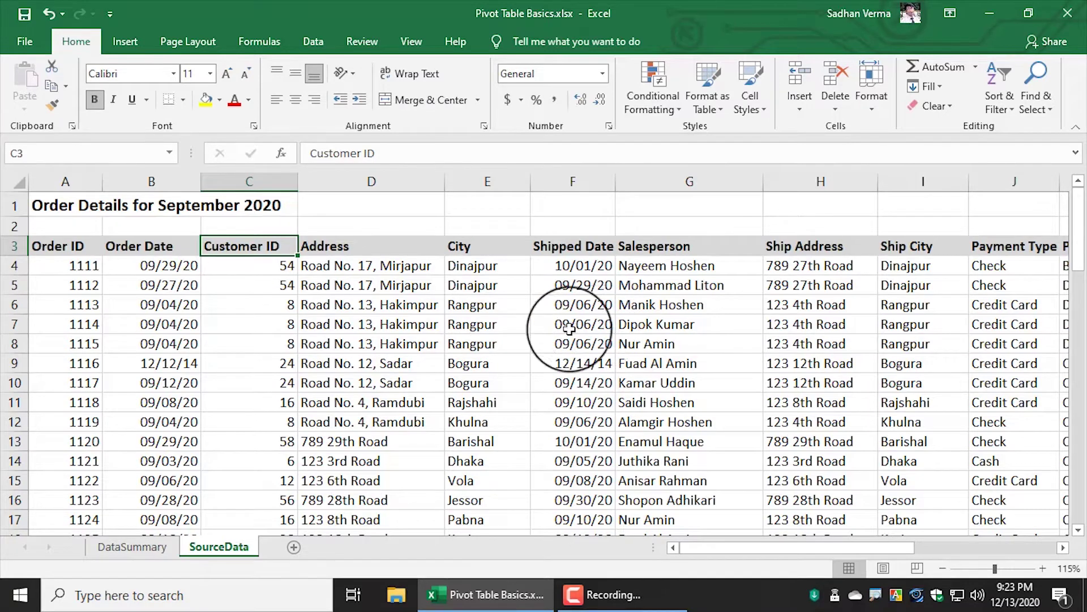
pyautogui.click(17, 324)
pyautogui.click(17, 343)
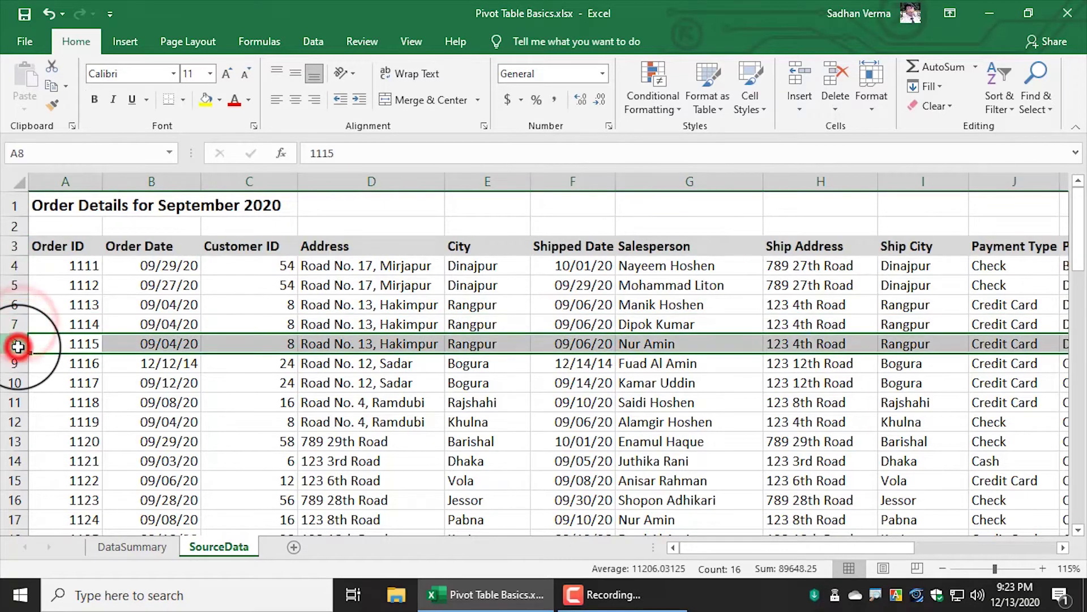
pyautogui.moveTo(415, 182); pyautogui.dragTo(505, 182)
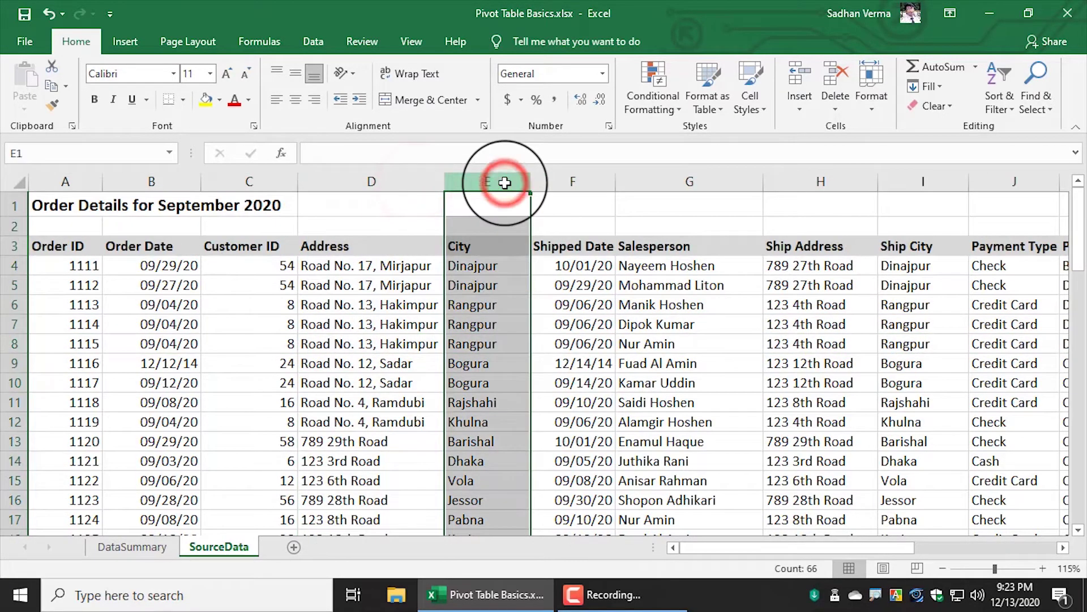
pyautogui.click(603, 300)
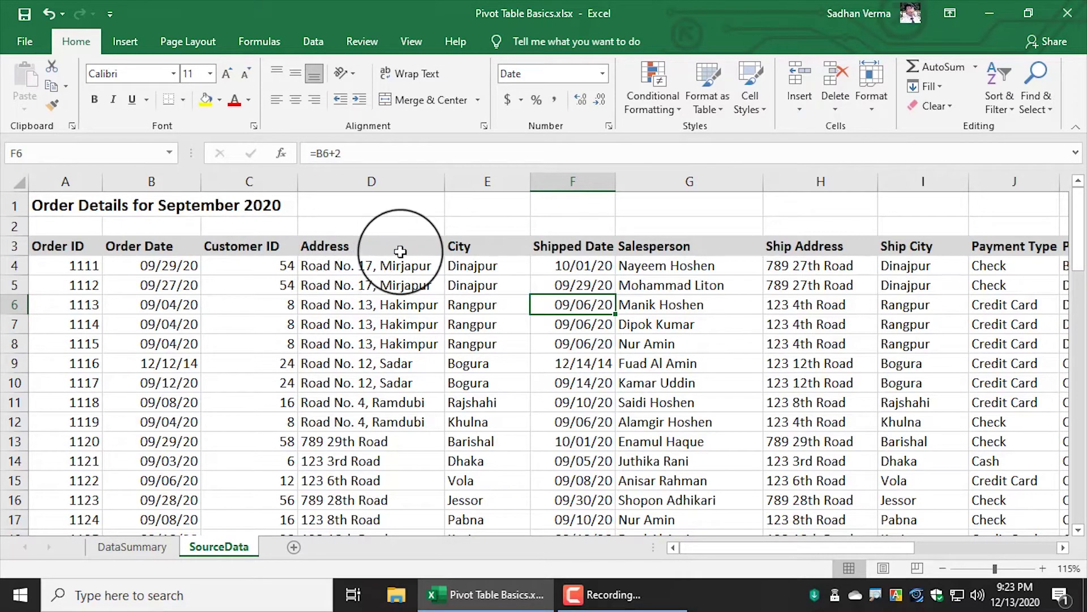
pyautogui.click(472, 245)
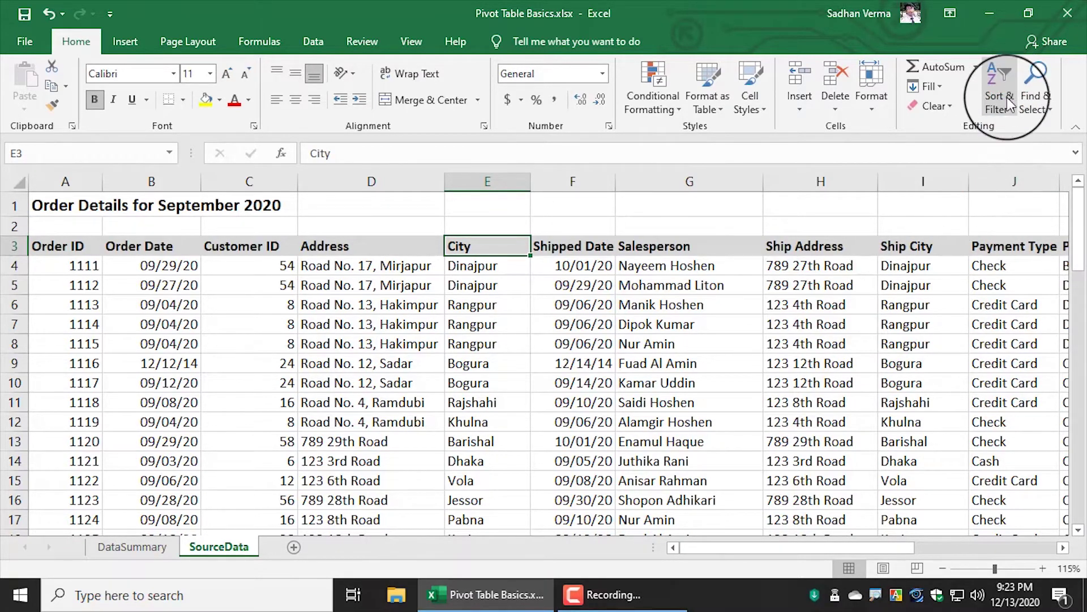
# Add filter dropdowns to the order table's header row.
pyautogui.click(1005, 102)
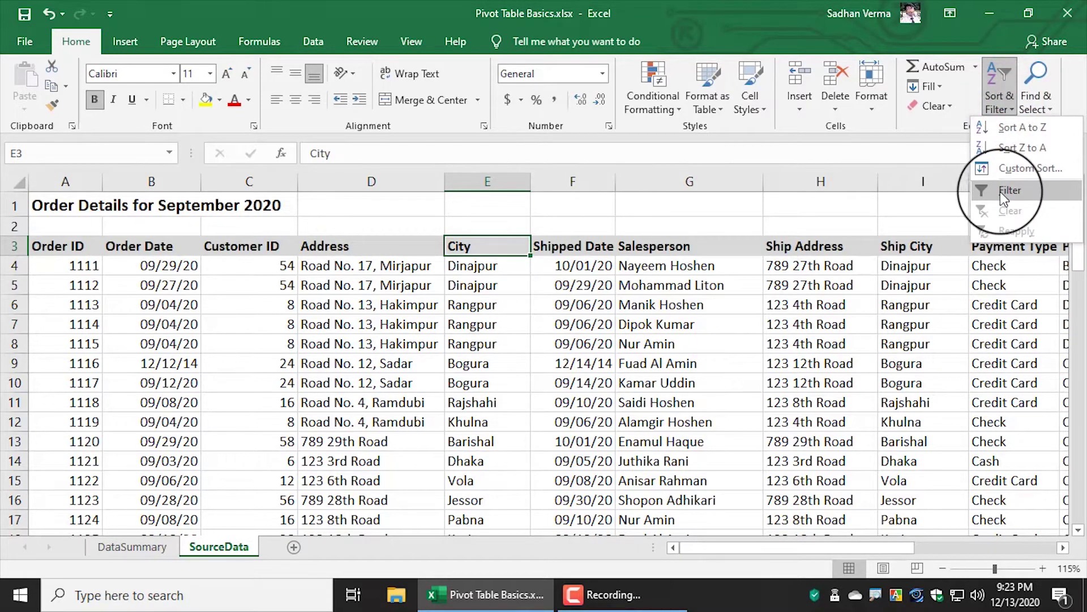
pyautogui.click(1000, 191)
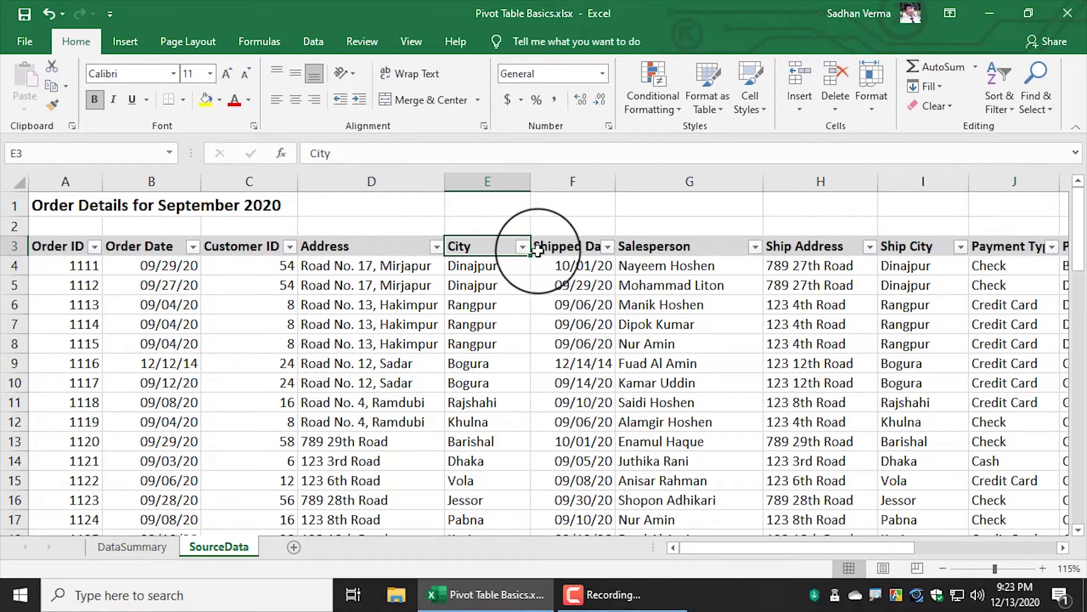
pyautogui.click(756, 247)
pyautogui.click(756, 247)
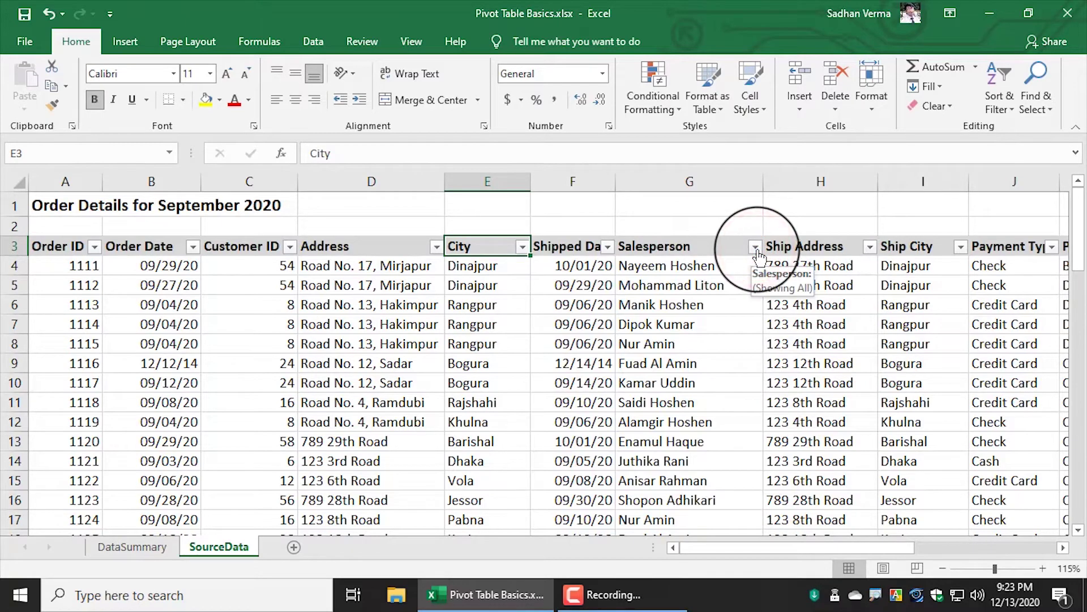
pyautogui.moveTo(754, 549); pyautogui.dragTo(885, 535)
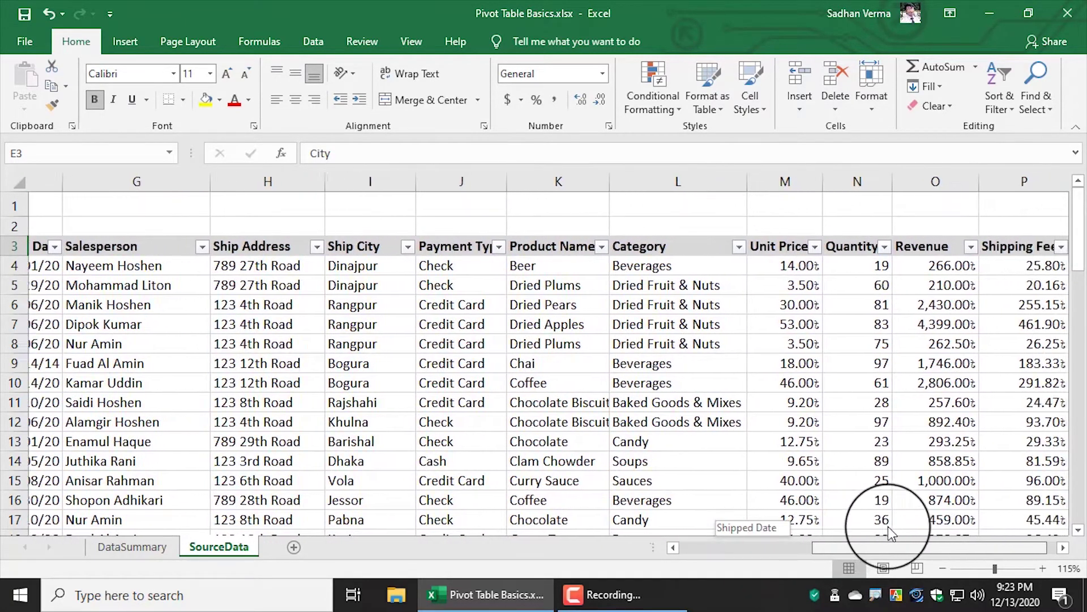
pyautogui.moveTo(883, 530); pyautogui.dragTo(892, 538)
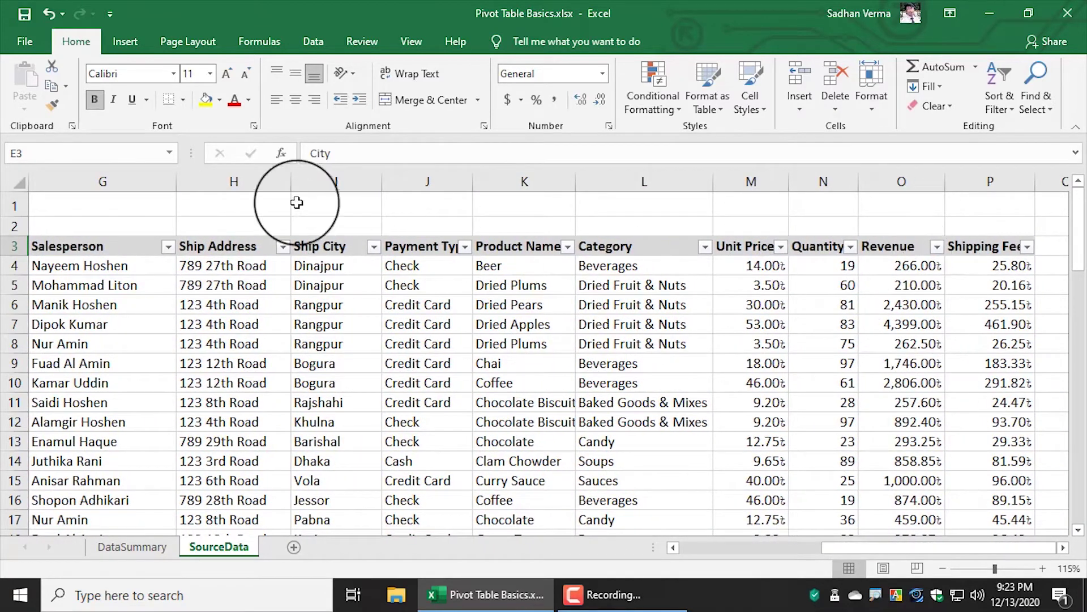
# Review the Salesperson, Revenue and Unit Price columns, then switch to the Insert ribbon.
pyautogui.click(127, 180)
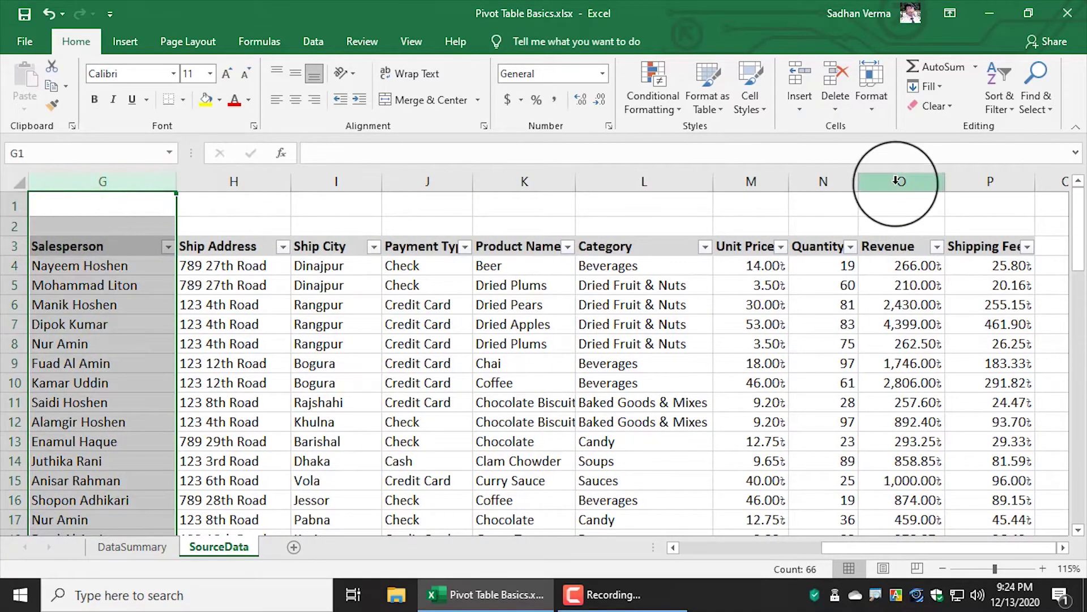
pyautogui.click(898, 182)
pyautogui.click(756, 306)
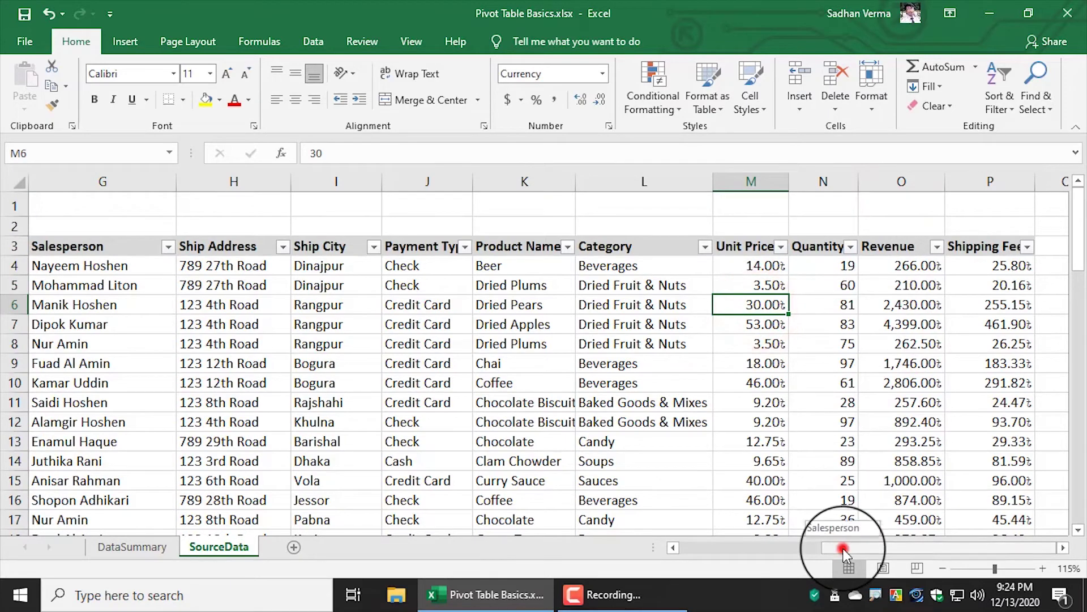
pyautogui.moveTo(843, 549); pyautogui.dragTo(688, 547)
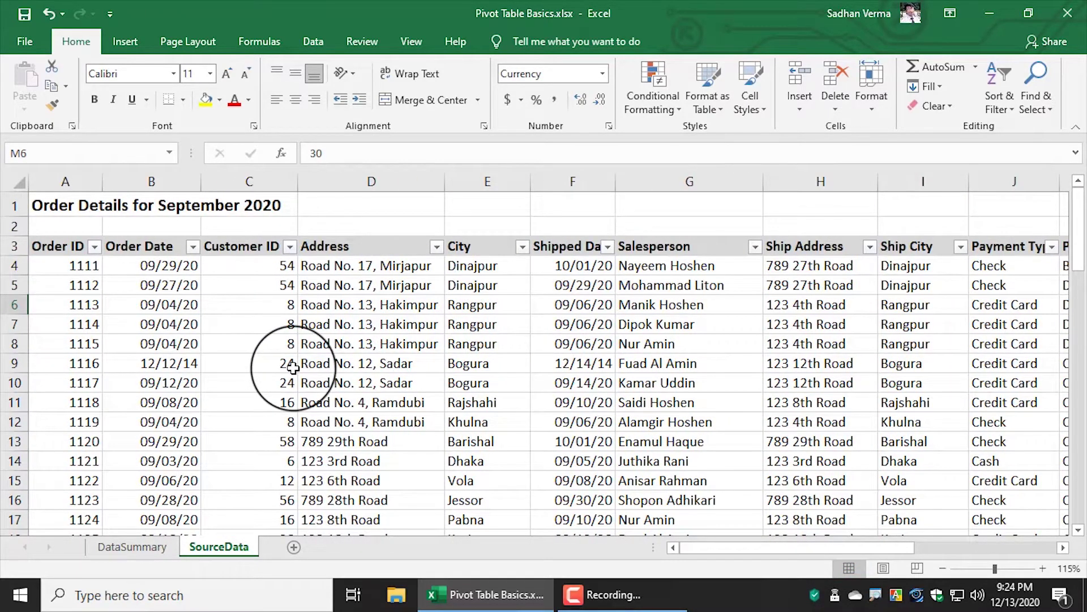
pyautogui.click(345, 363)
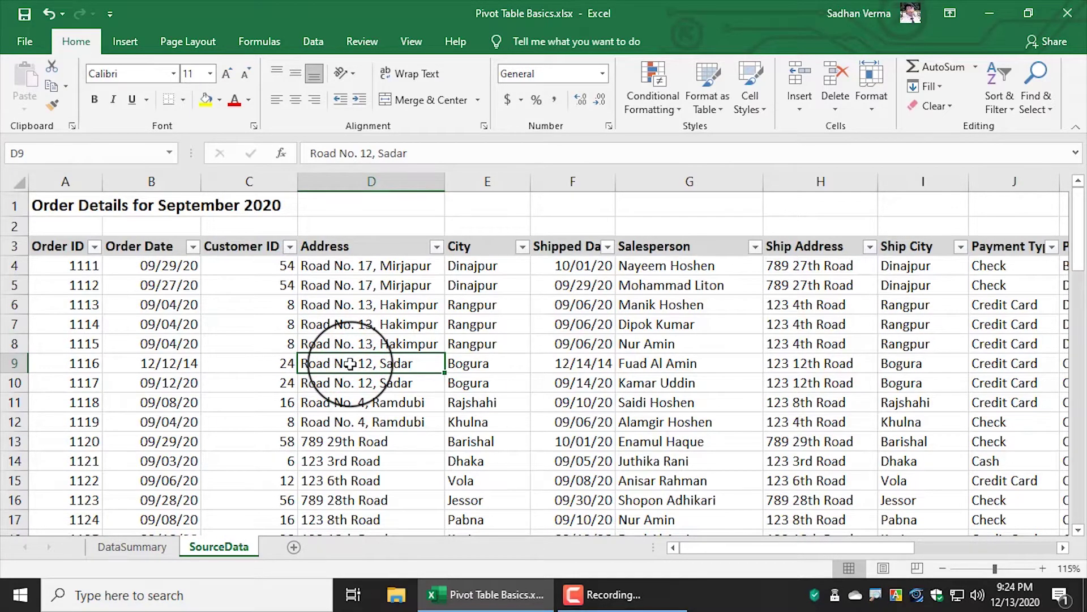
pyautogui.click(123, 44)
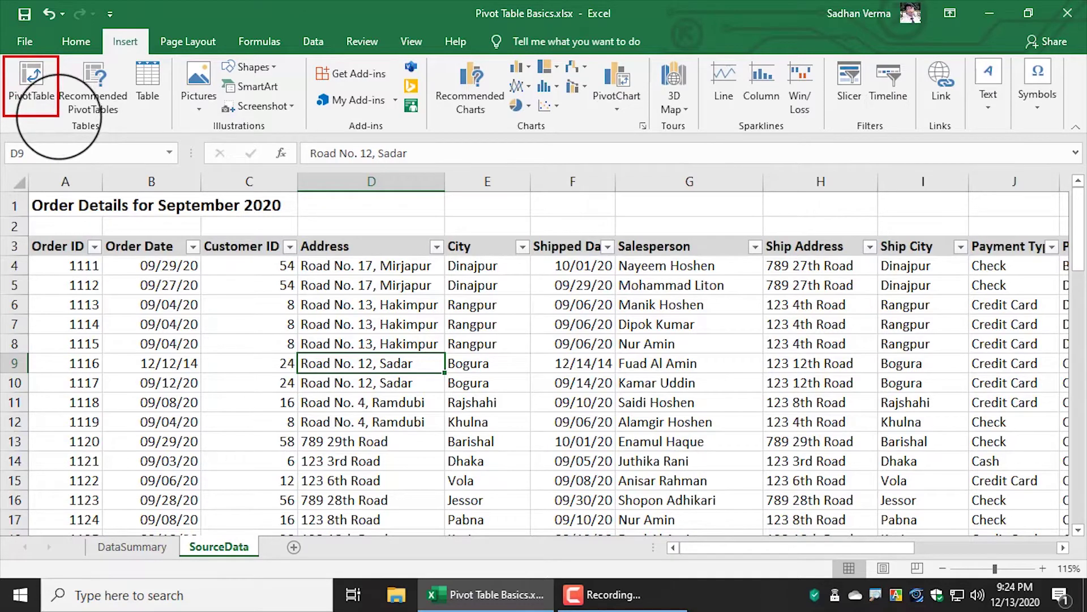
# Start a new PivotTable from the order details data.
pyautogui.click(29, 87)
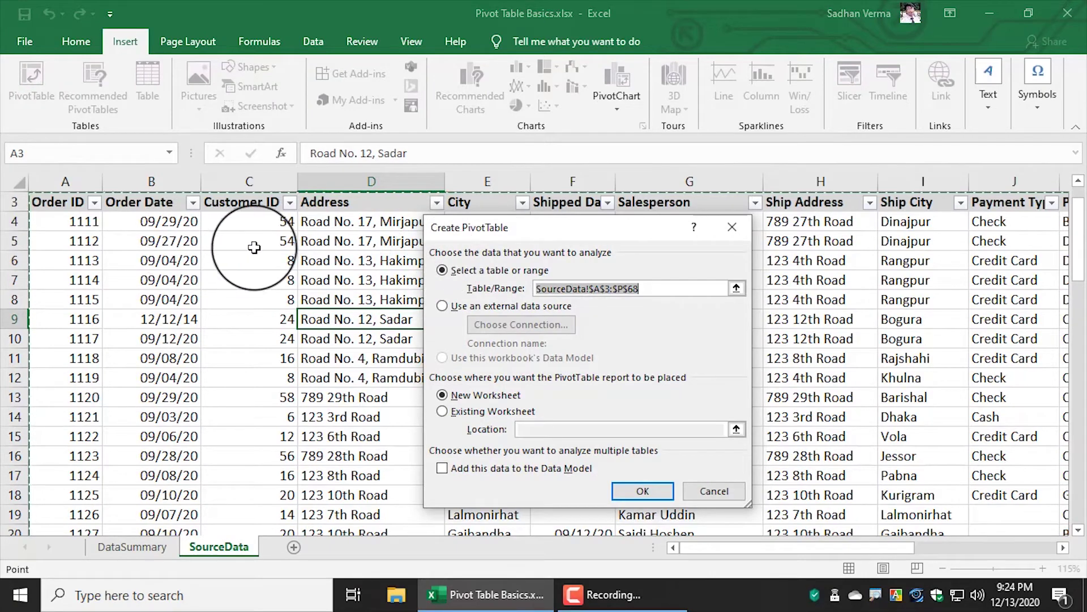
pyautogui.scroll(-2, 118, 326)
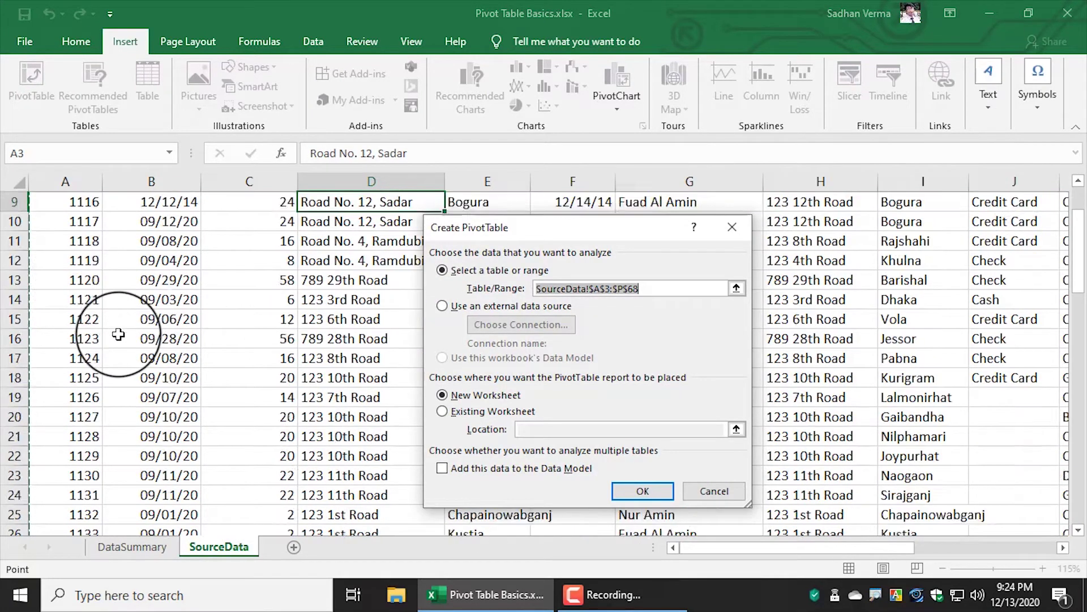
pyautogui.scroll(-5, 121, 334)
pyautogui.scroll(-5, 121, 335)
pyautogui.scroll(-4, 120, 335)
pyautogui.scroll(-4, 121, 335)
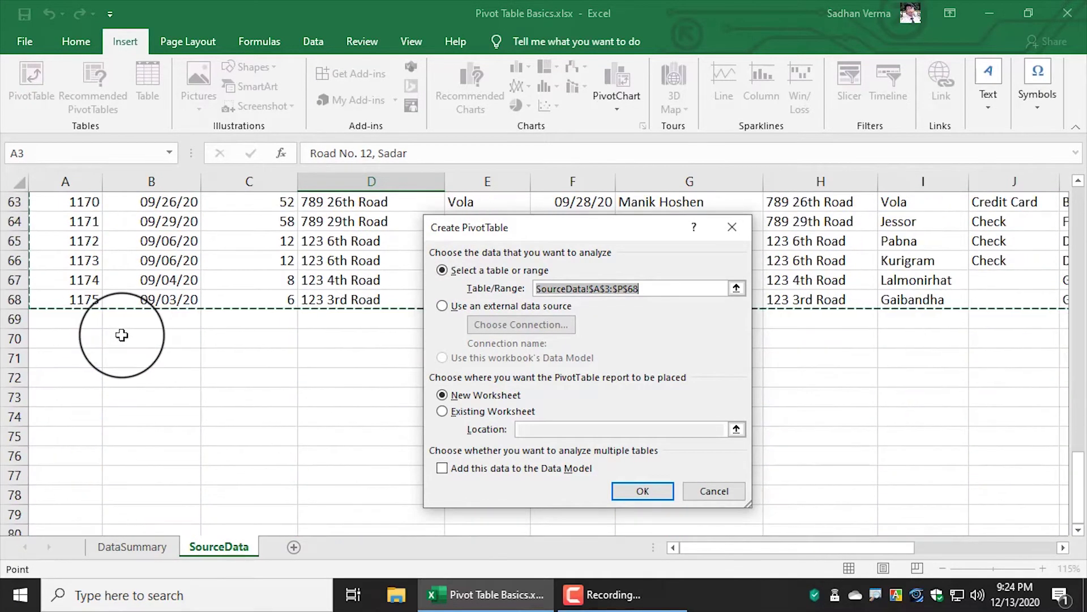
pyautogui.scroll(5, 122, 335)
pyautogui.scroll(5, 123, 334)
pyautogui.scroll(5, 124, 333)
pyautogui.scroll(5, 124, 333)
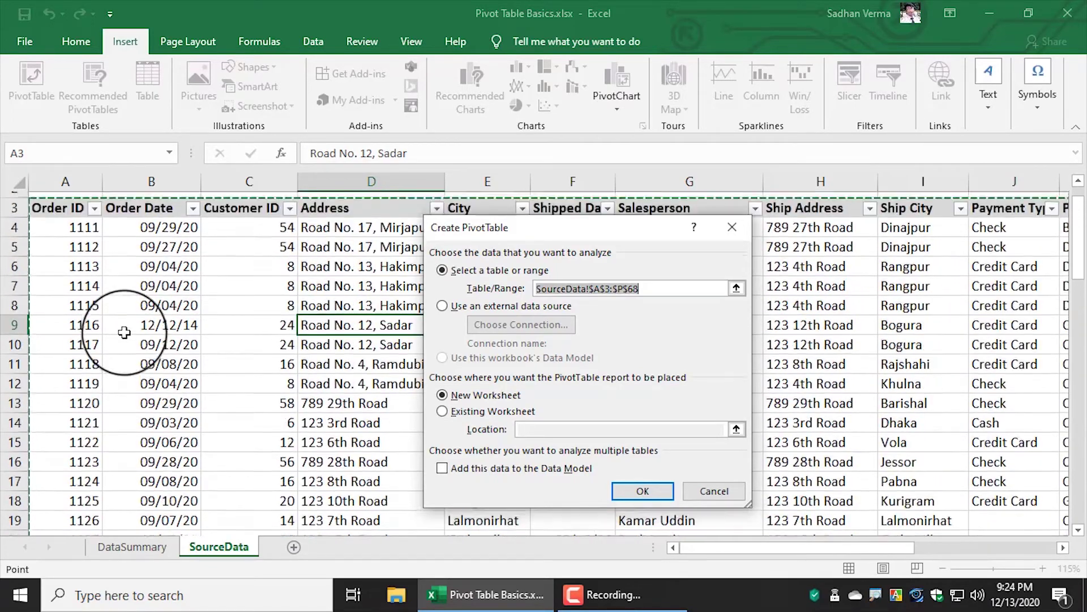
pyautogui.scroll(1, 124, 333)
pyautogui.scroll(-1, 124, 333)
pyautogui.scroll(1, 124, 333)
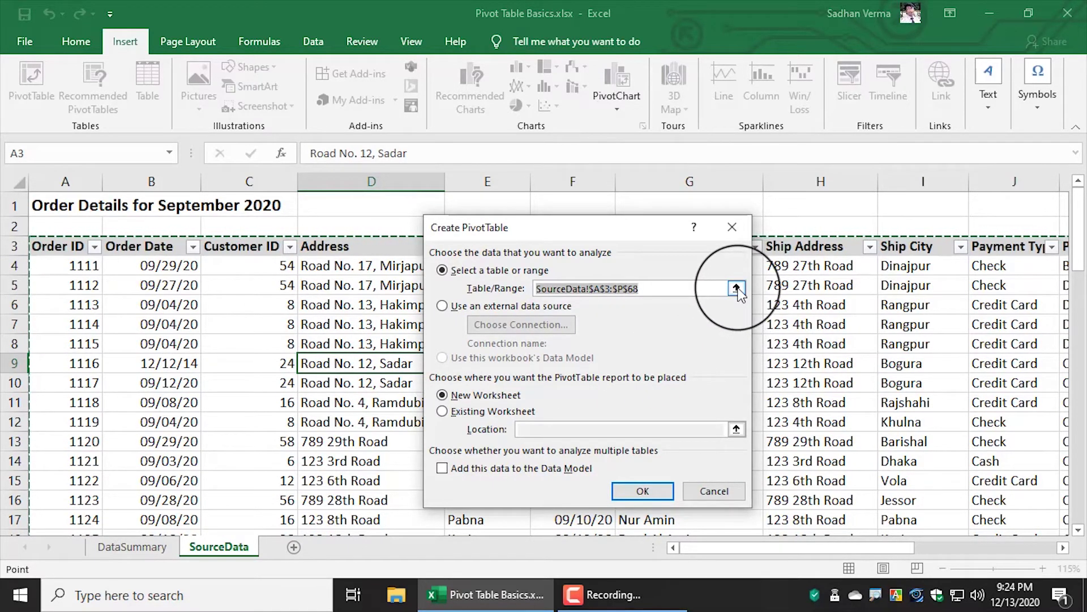
# Confirm range SourceData!$A$3:$P$68 on a New Worksheet and create the empty pivot table.
pyautogui.moveTo(736, 289); pyautogui.dragTo(683, 346)
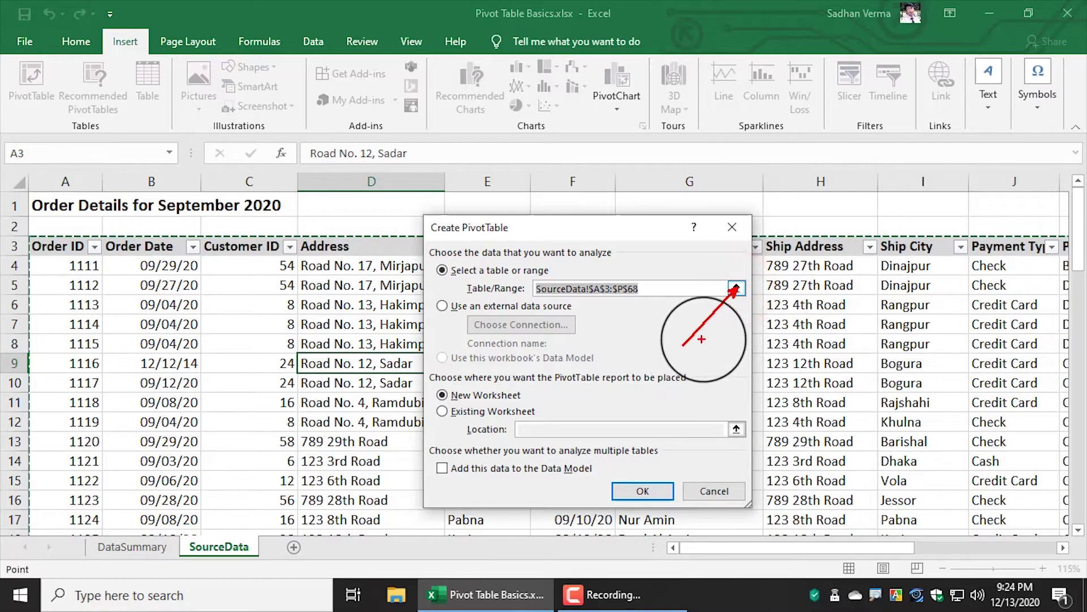
pyautogui.click(737, 289)
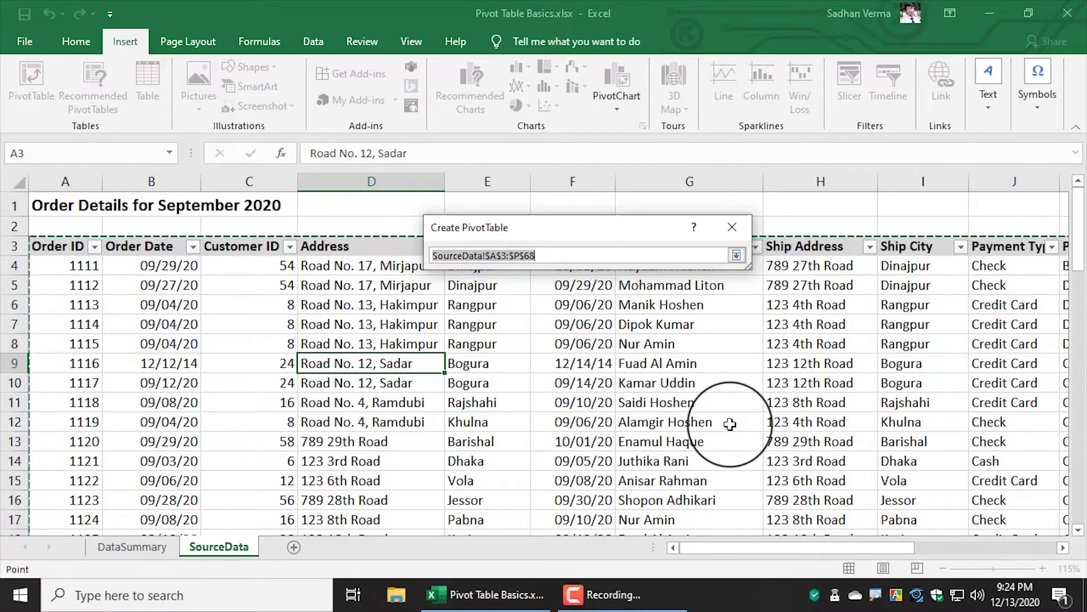
pyautogui.click(736, 255)
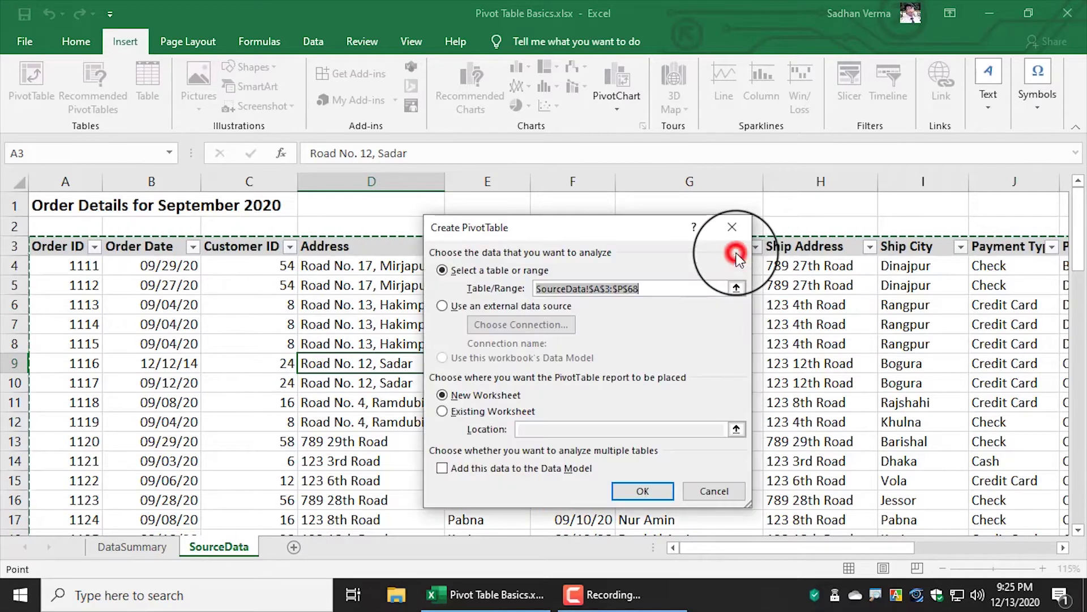
pyautogui.click(691, 314)
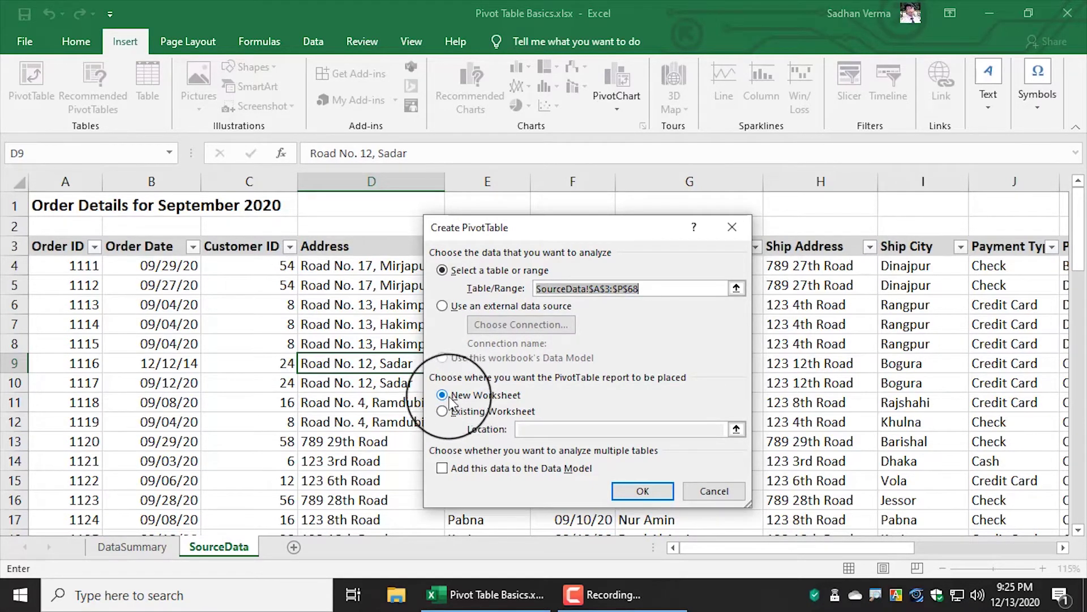
pyautogui.click(645, 493)
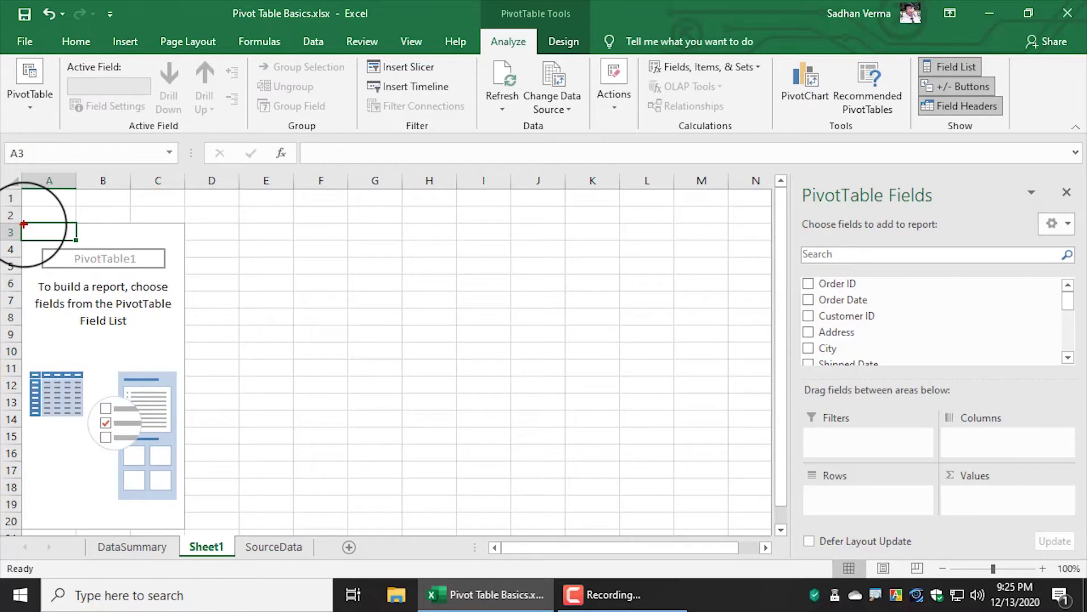
pyautogui.moveTo(24, 224); pyautogui.dragTo(180, 524)
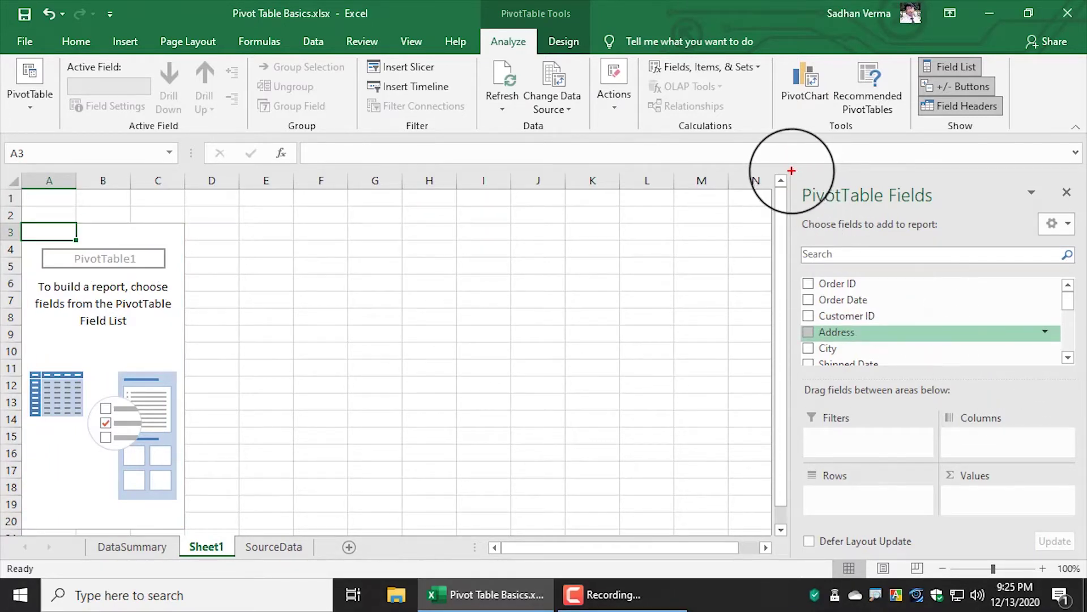
pyautogui.moveTo(791, 173)
pyautogui.mouseDown()
pyautogui.moveTo(912, 253)
pyautogui.moveTo(1082, 552)
pyautogui.mouseUp()
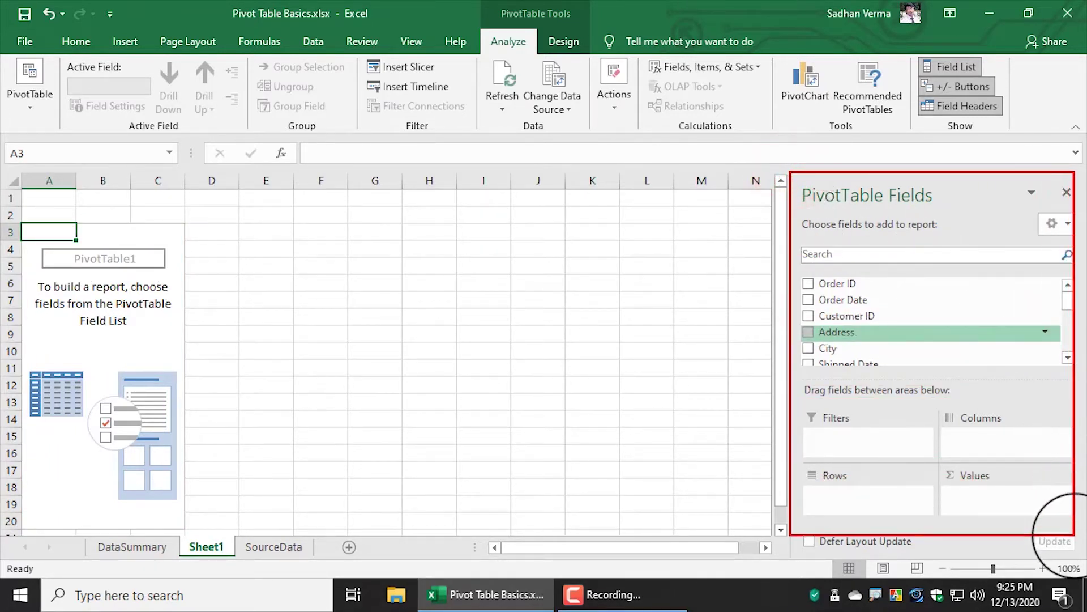
pyautogui.click(360, 253)
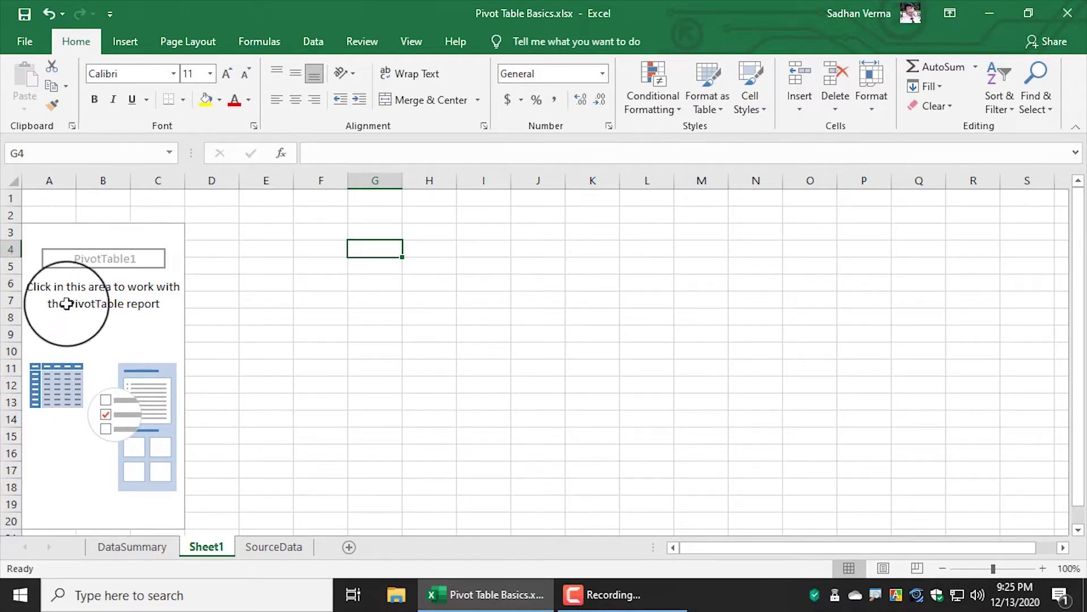
pyautogui.click(37, 256)
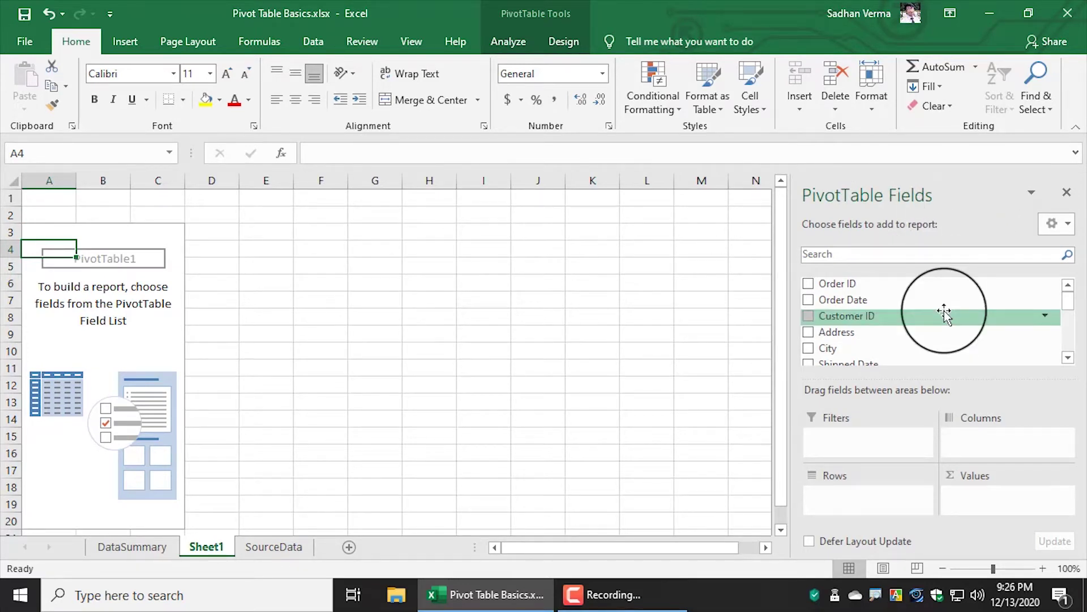
# Put Salesperson in the Rows area, listing 14 salespeople in A4:A17 above a Grand Total.
pyautogui.scroll(-3, 887, 320)
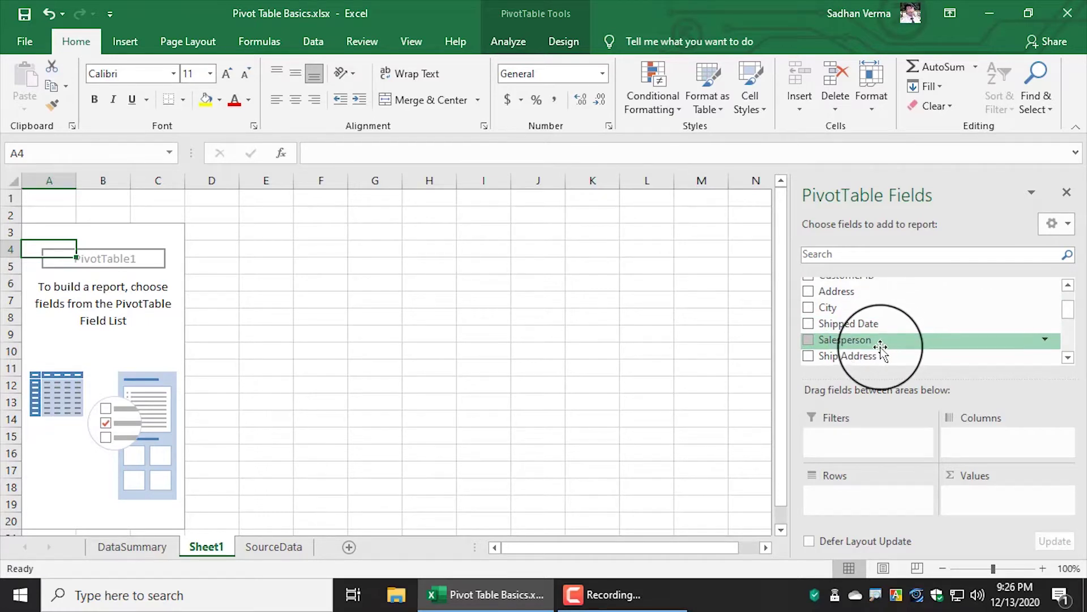
pyautogui.scroll(-1, 881, 347)
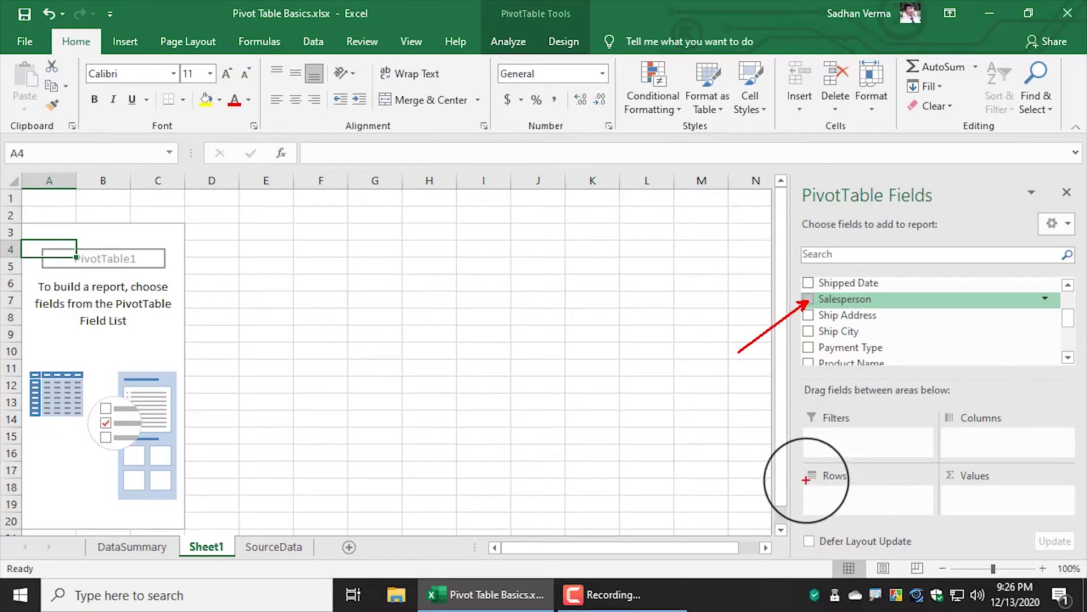
pyautogui.moveTo(803, 472); pyautogui.dragTo(923, 521)
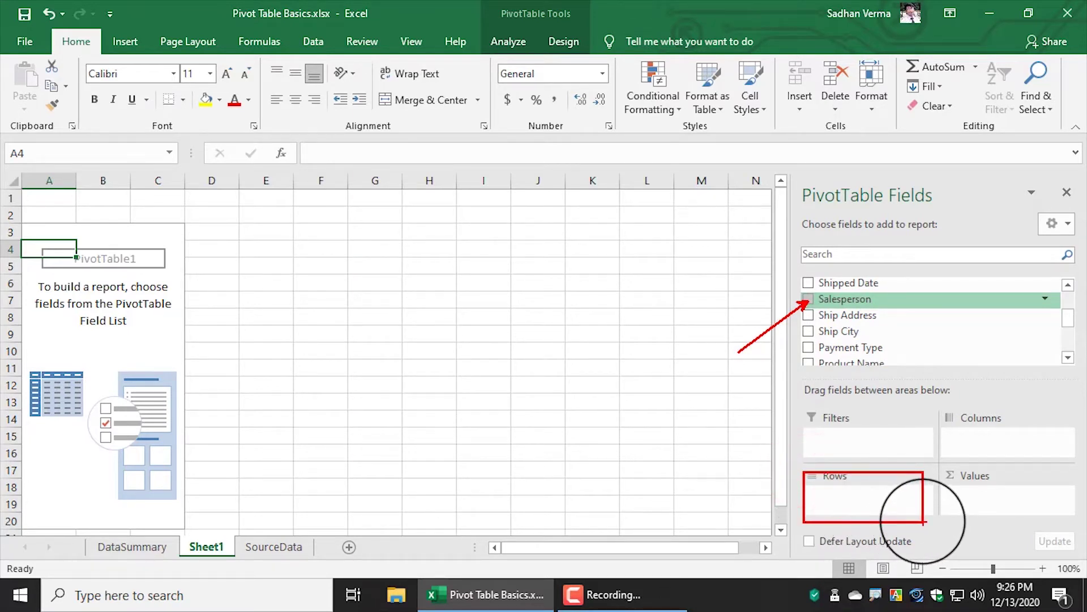
pyautogui.press('Escape')
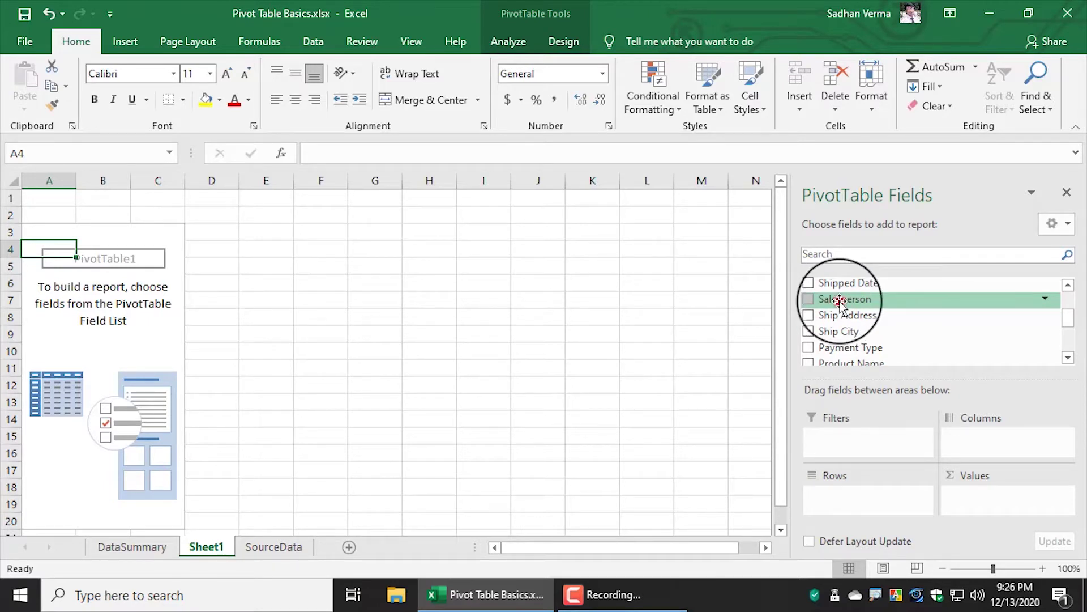
pyautogui.moveTo(844, 303); pyautogui.dragTo(841, 501)
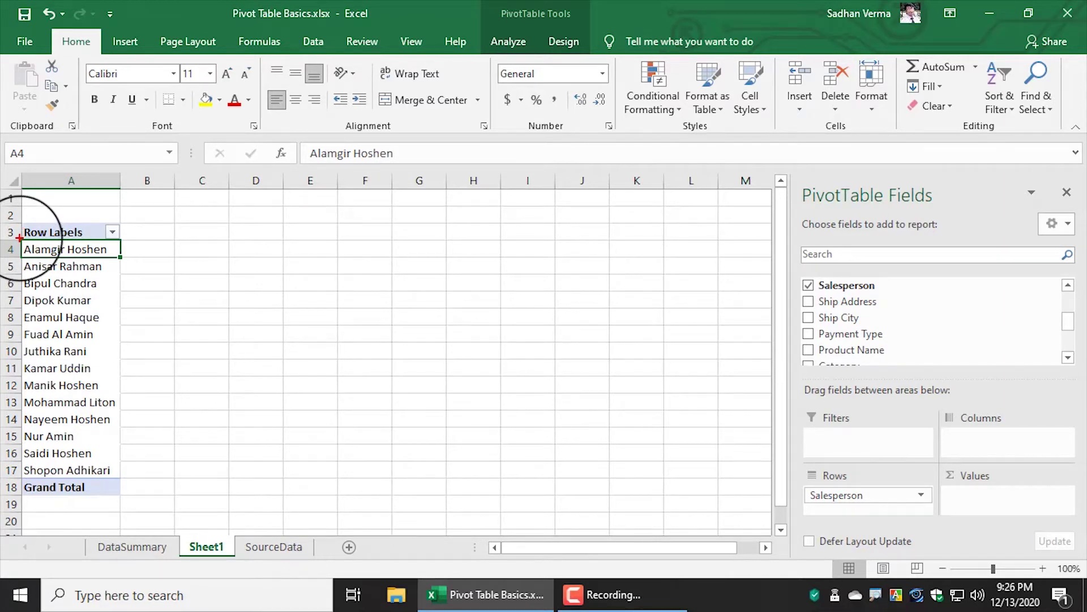
pyautogui.moveTo(19, 237); pyautogui.dragTo(123, 480)
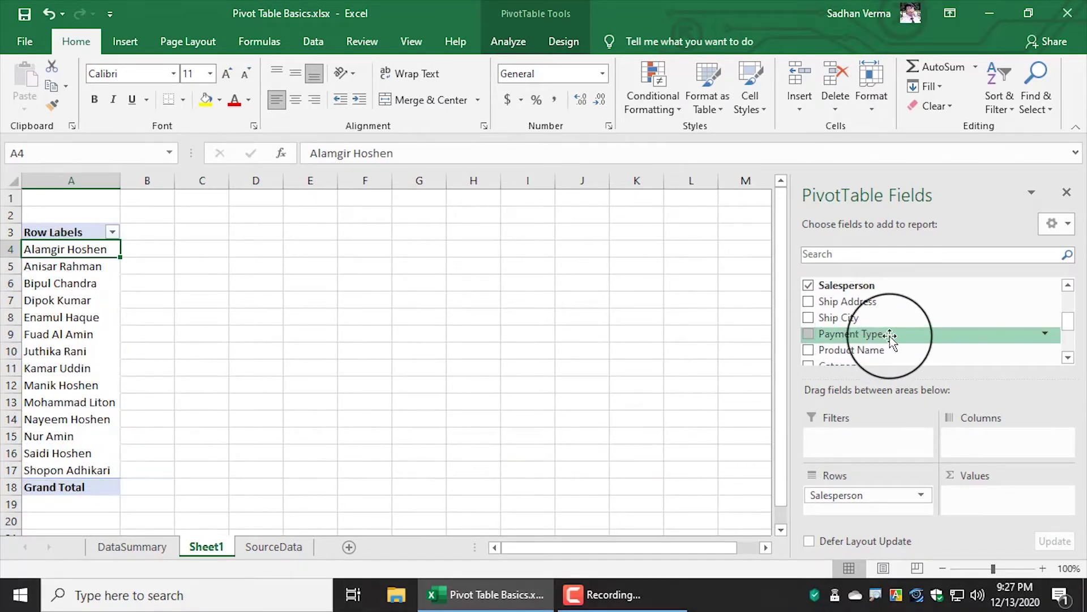
# Add Revenue to Values as Sum of Revenue (grand total 70244.08) and spot-check B4 and B14.
pyautogui.scroll(1, 890, 340)
pyautogui.scroll(-1, 890, 340)
pyautogui.scroll(-2, 890, 335)
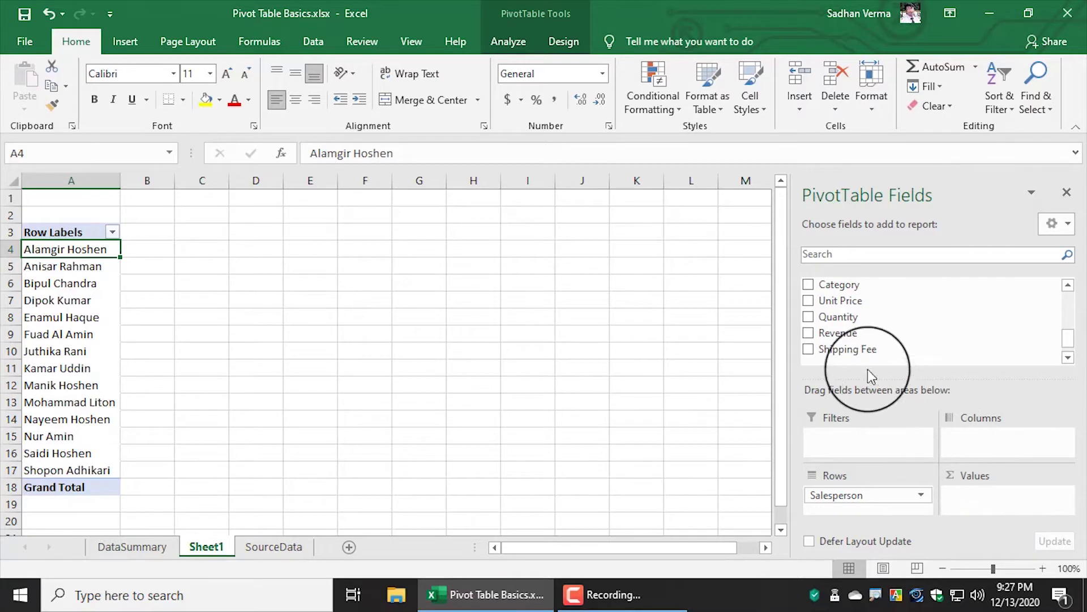
pyautogui.moveTo(833, 334); pyautogui.dragTo(1001, 499)
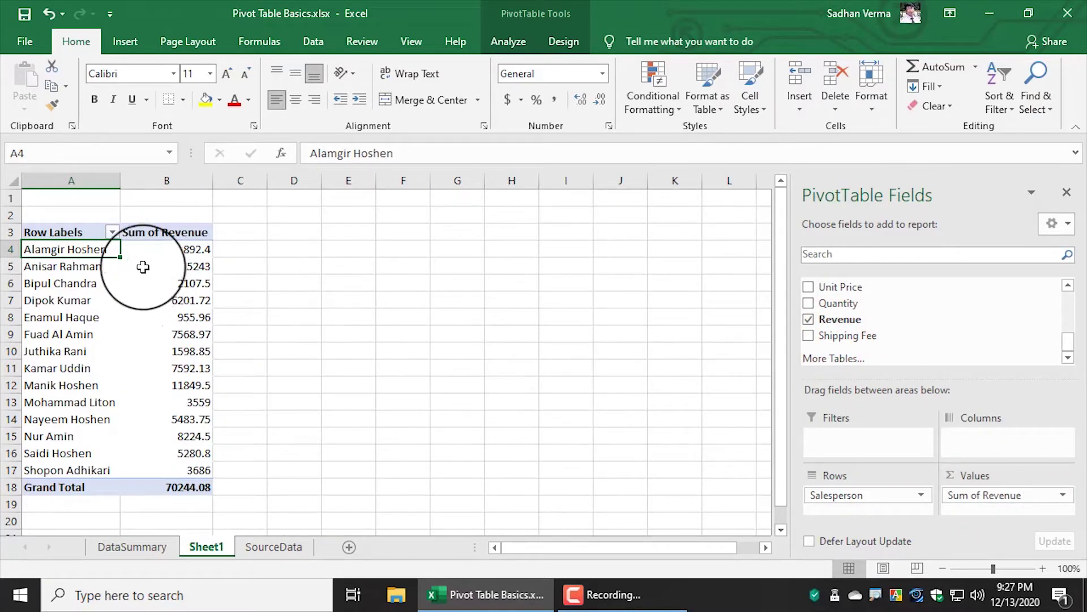
pyautogui.click(165, 249)
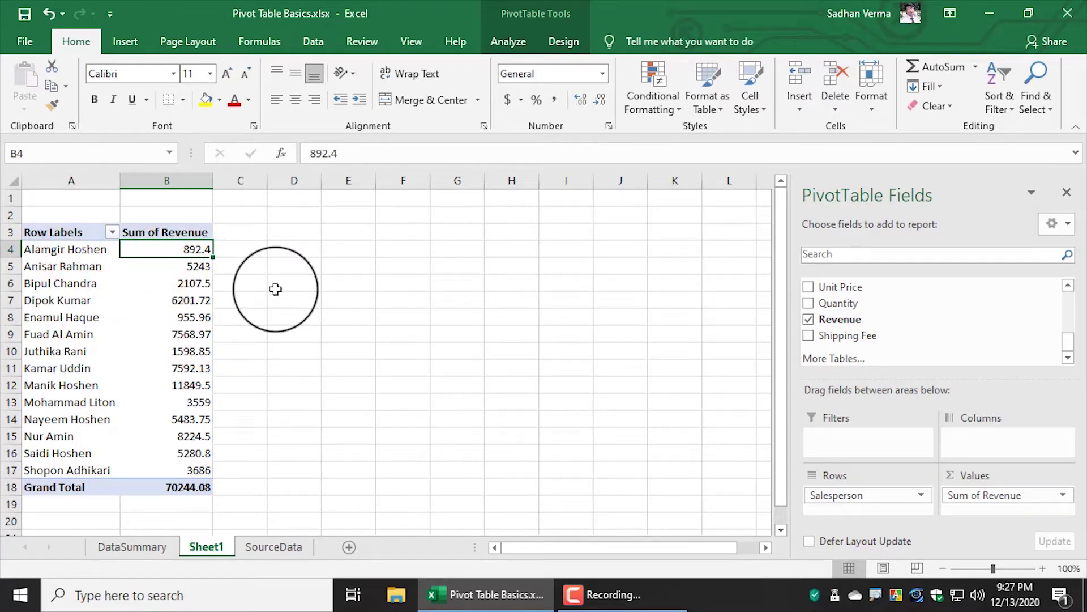
pyautogui.click(89, 422)
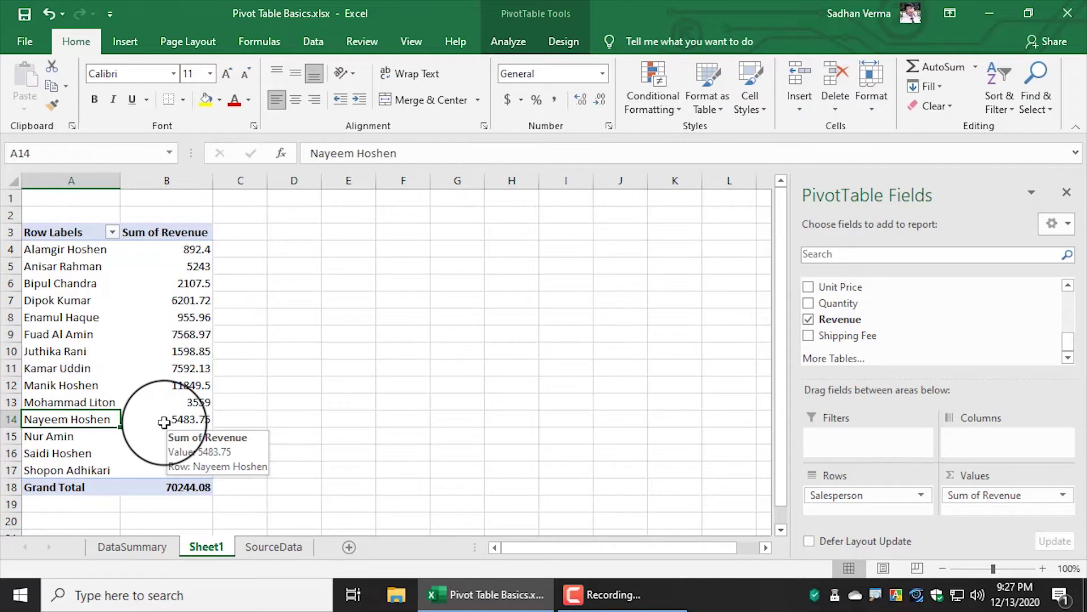
pyautogui.click(164, 422)
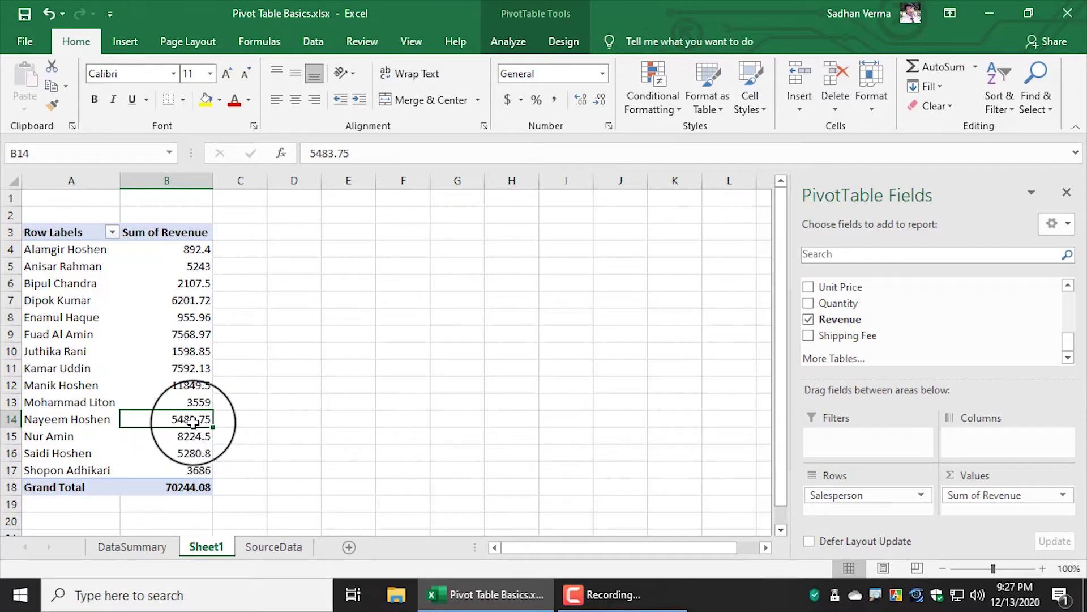
# Filter the SourceData Salesperson column to show only one salesperson's orders.
pyautogui.click(276, 547)
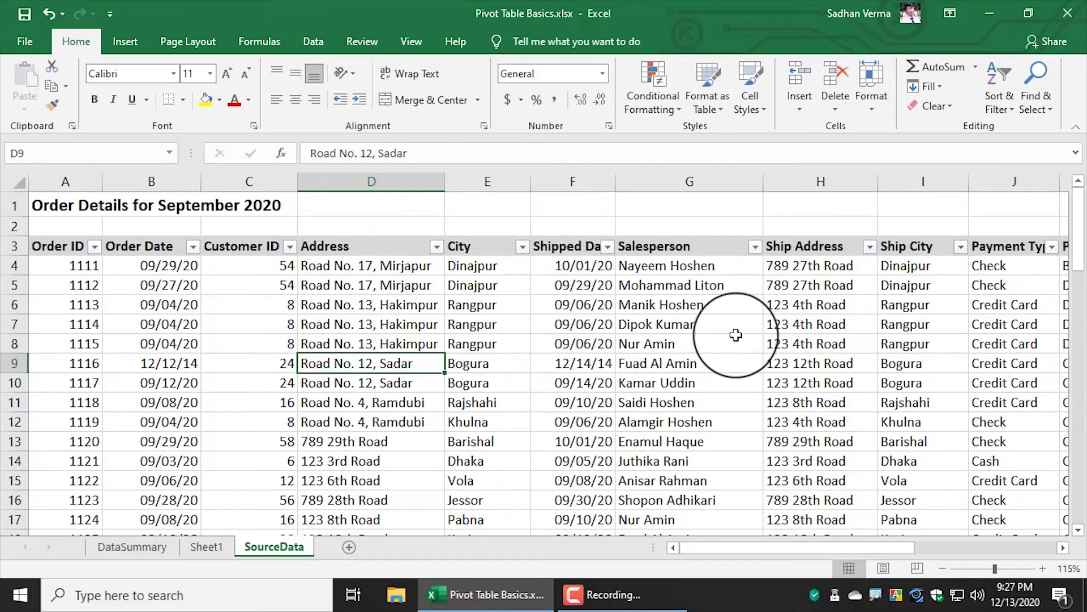
pyautogui.click(756, 247)
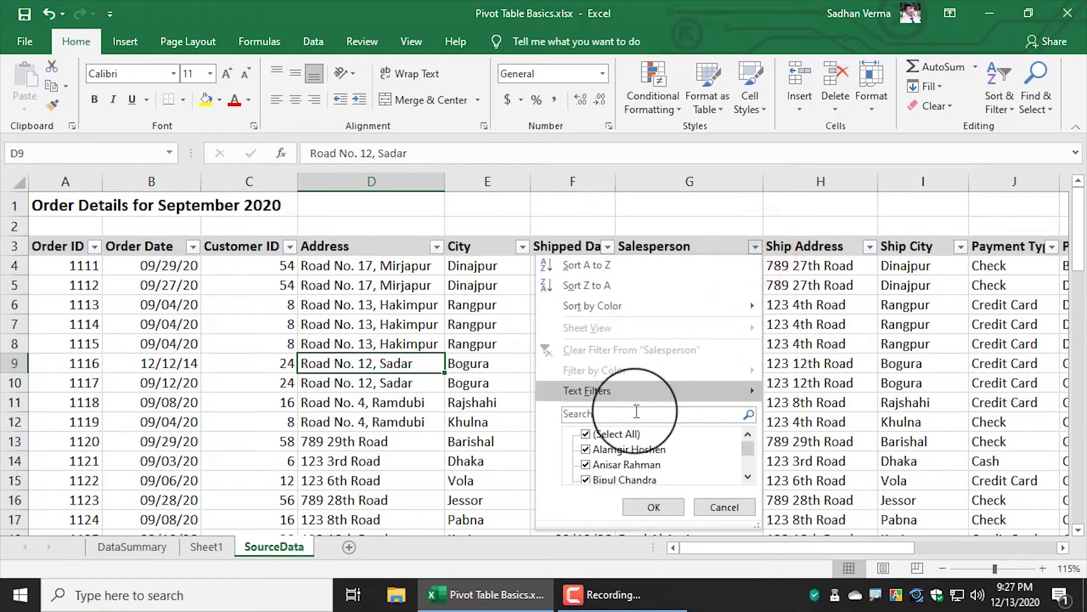
pyautogui.click(585, 435)
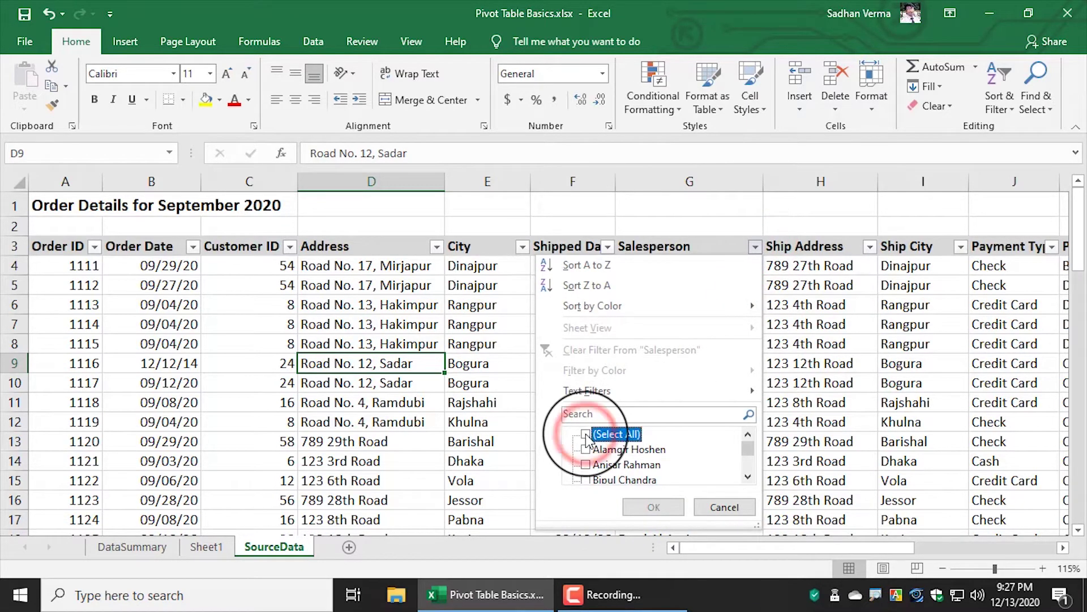
pyautogui.scroll(-1, 592, 450)
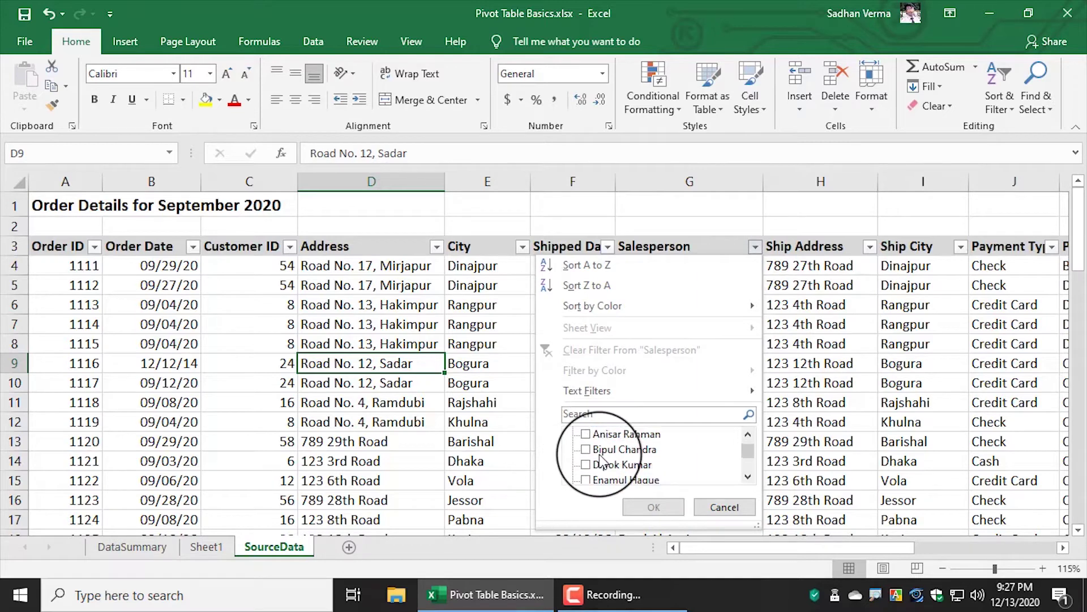
pyautogui.scroll(-1, 600, 462)
pyautogui.scroll(-1, 606, 473)
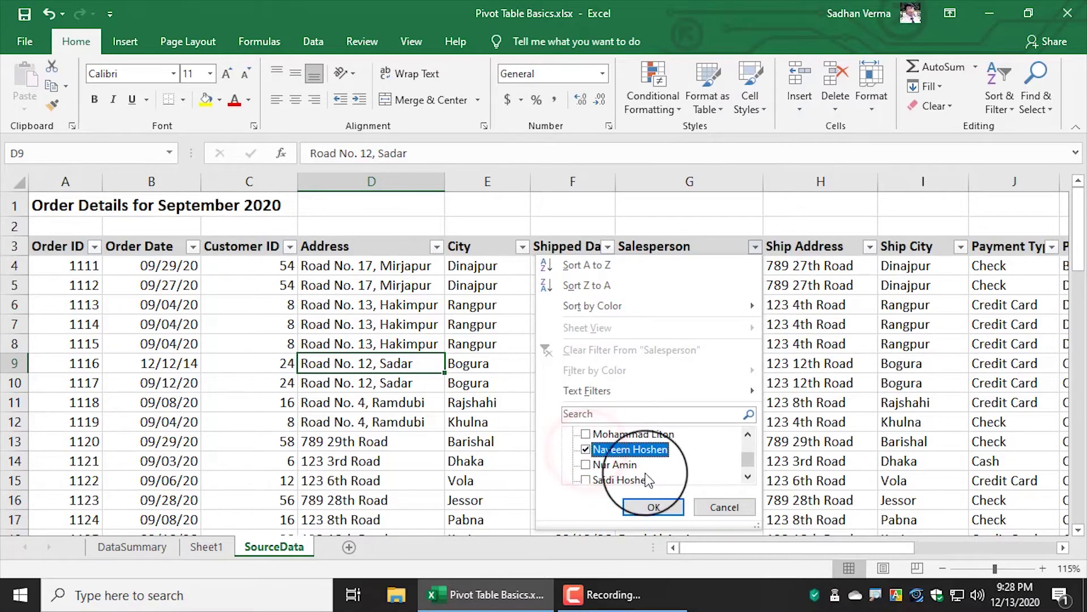
pyautogui.click(653, 506)
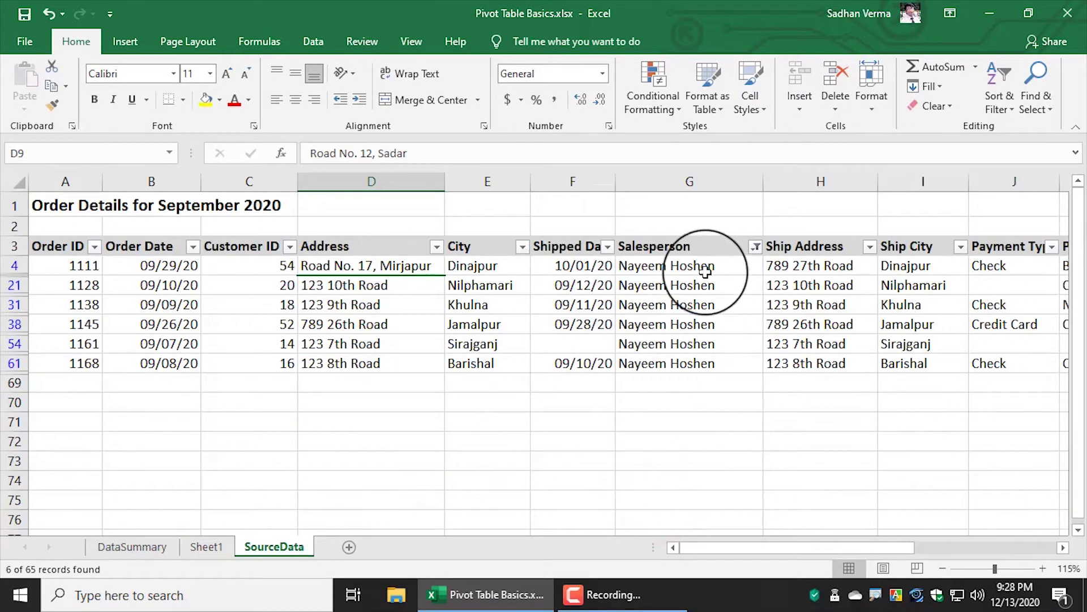
# Select that salesperson's six Revenue cells to confirm the 5,483.75 sum, then return to Sheet1.
pyautogui.moveTo(701, 266); pyautogui.dragTo(700, 361)
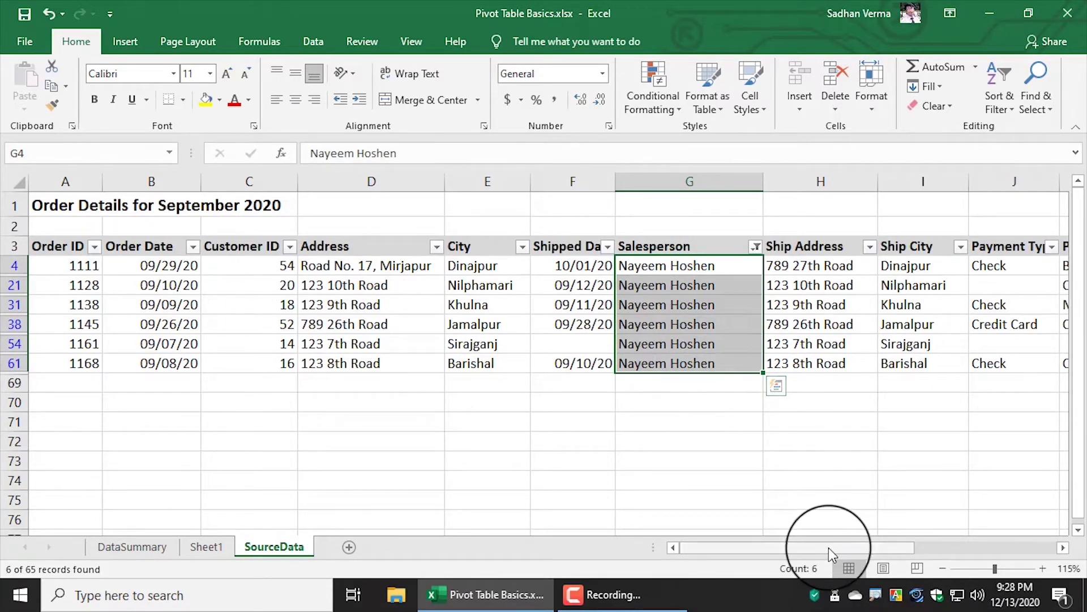
pyautogui.moveTo(828, 548); pyautogui.dragTo(975, 533)
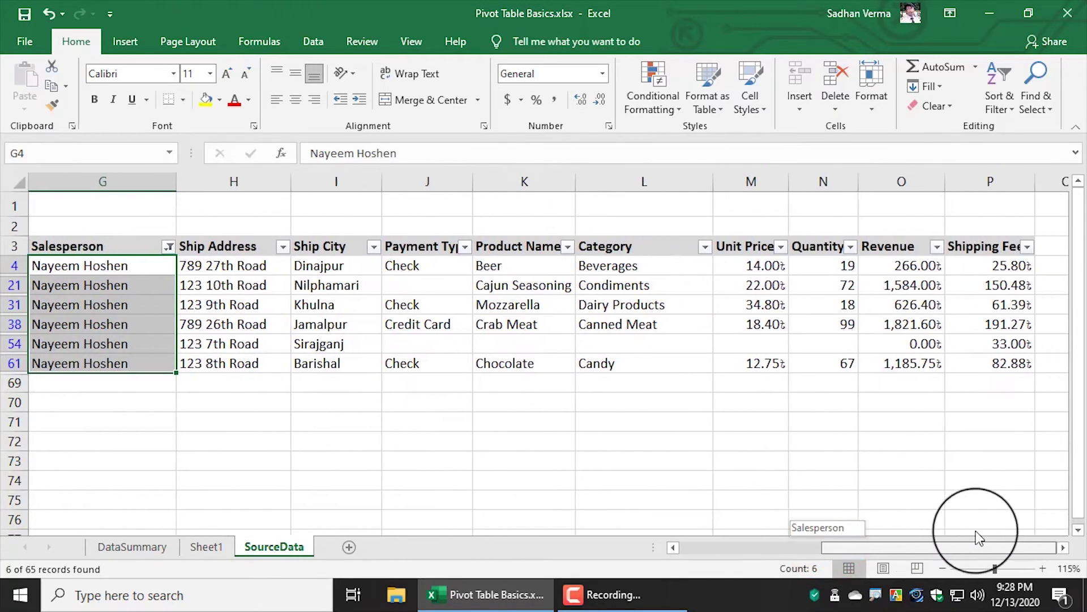
pyautogui.moveTo(901, 266); pyautogui.dragTo(908, 366)
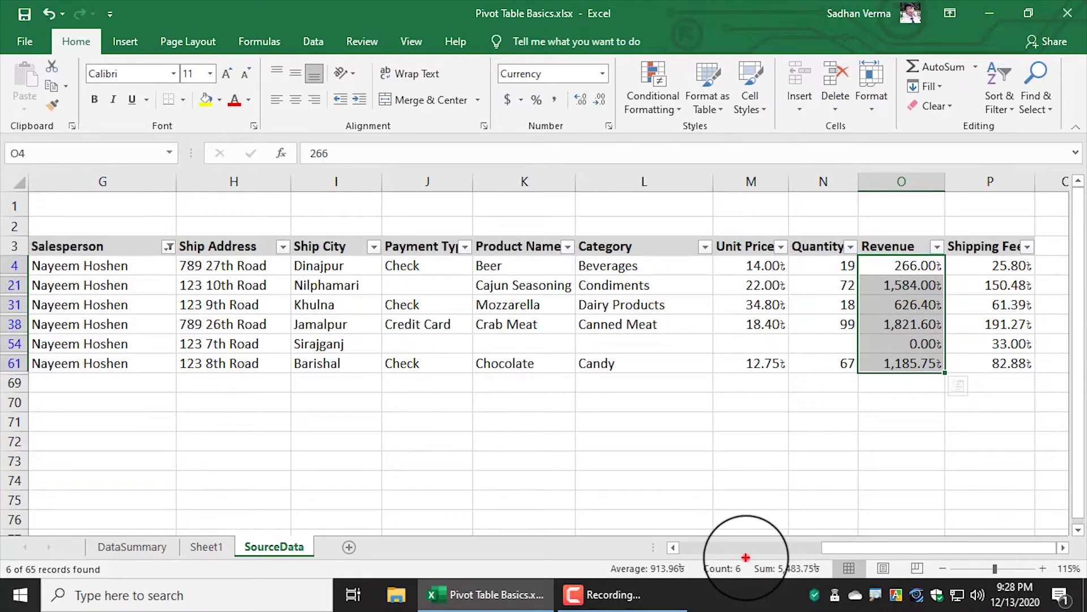
pyautogui.moveTo(745, 557); pyautogui.dragTo(832, 578)
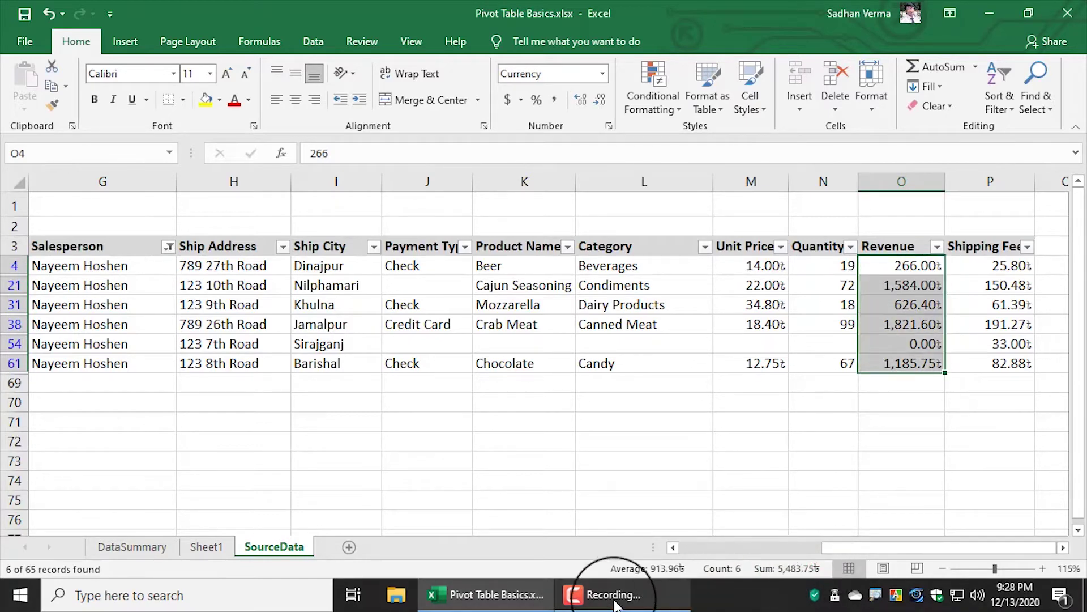
pyautogui.click(205, 546)
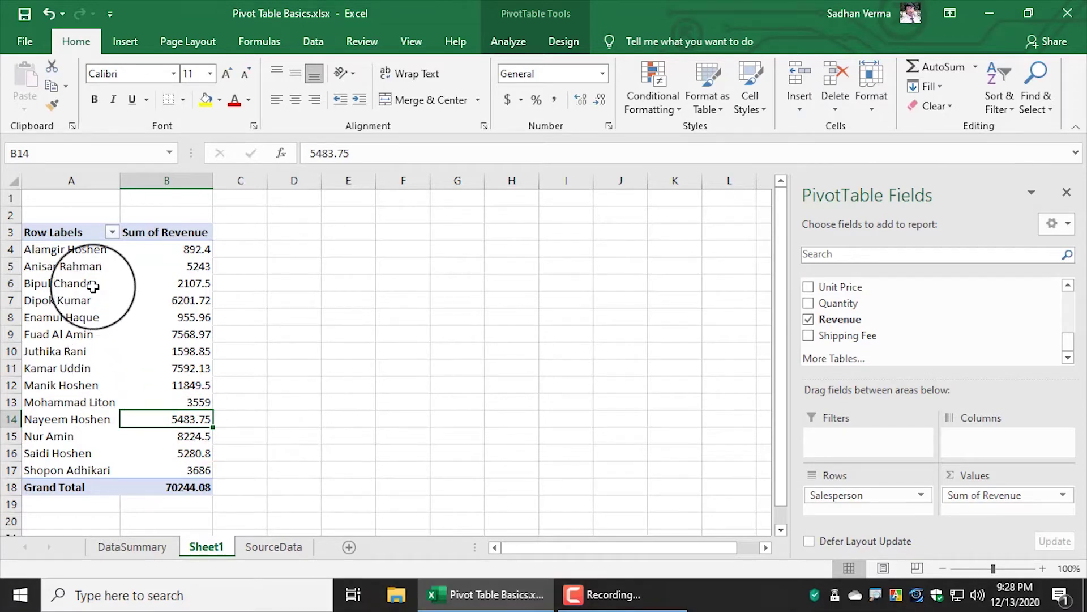
# Select the pivot's revenue values B4:B17 to read their sum.
pyautogui.click(75, 267)
pyautogui.click(194, 250)
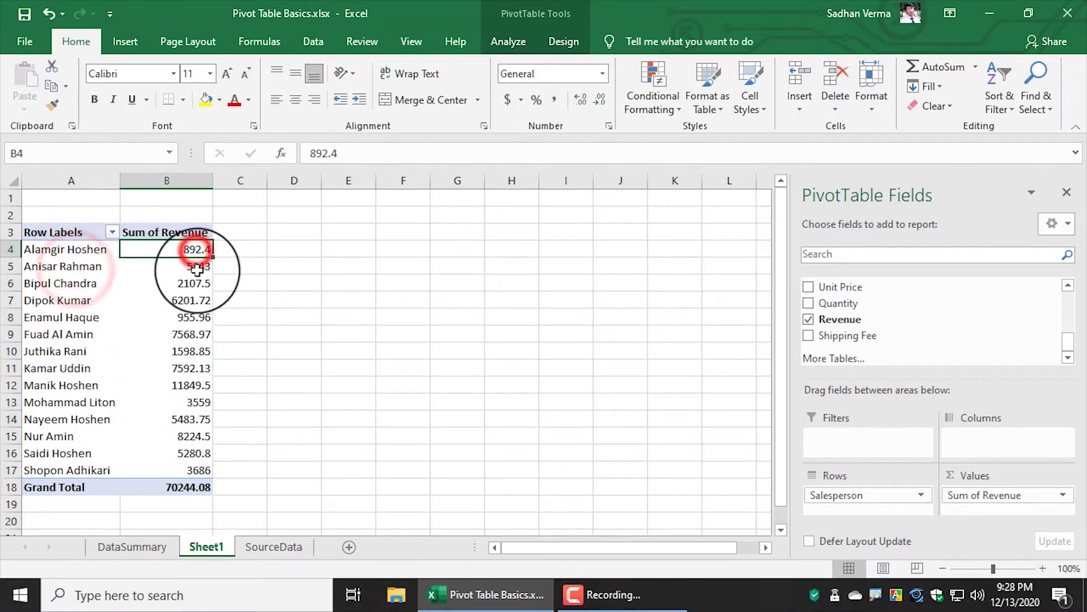
pyautogui.click(196, 267)
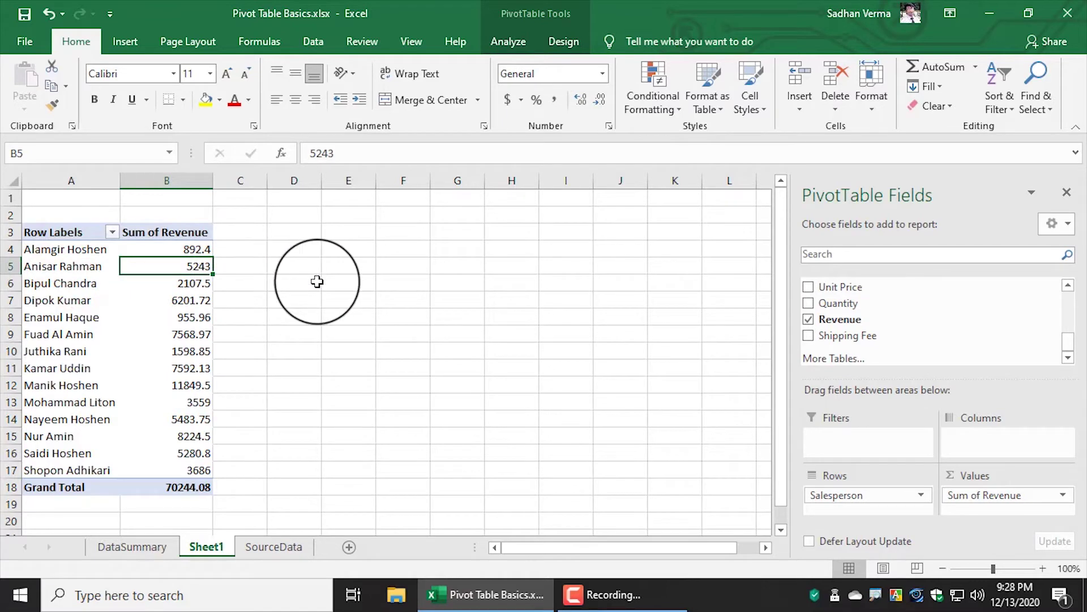
pyautogui.moveTo(174, 250); pyautogui.dragTo(170, 470)
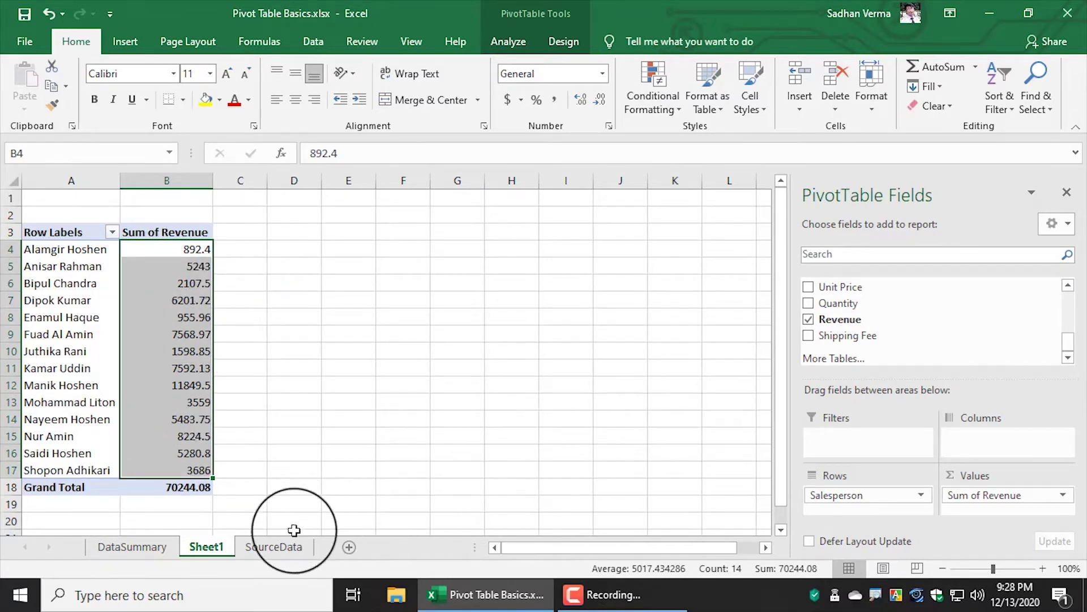
# Clear the SourceData Salesperson filter with (Select All), then go back to Sheet1.
pyautogui.click(274, 546)
pyautogui.click(920, 304)
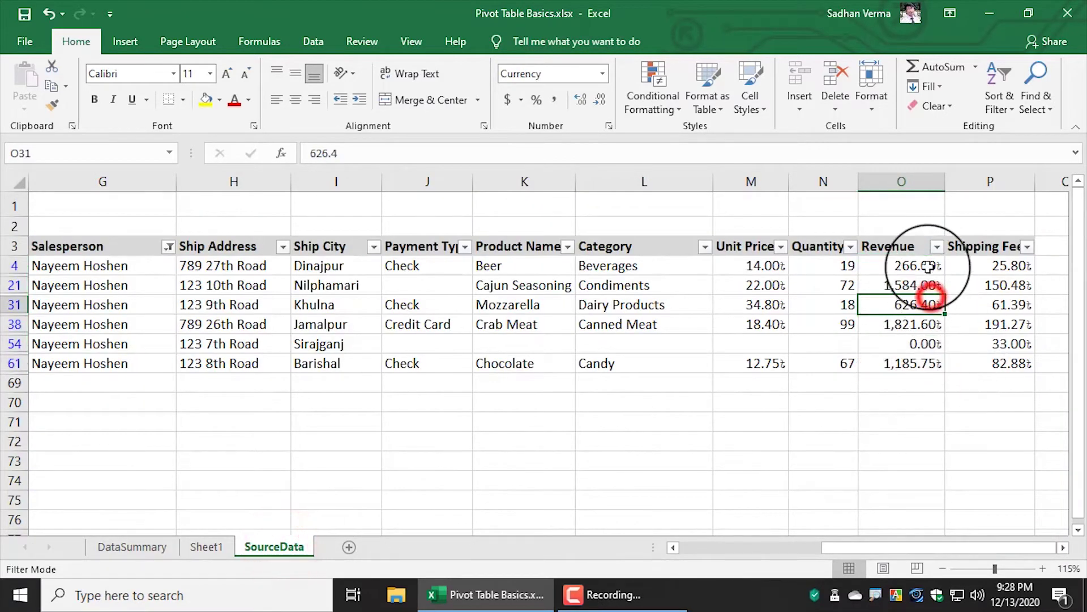
pyautogui.click(168, 246)
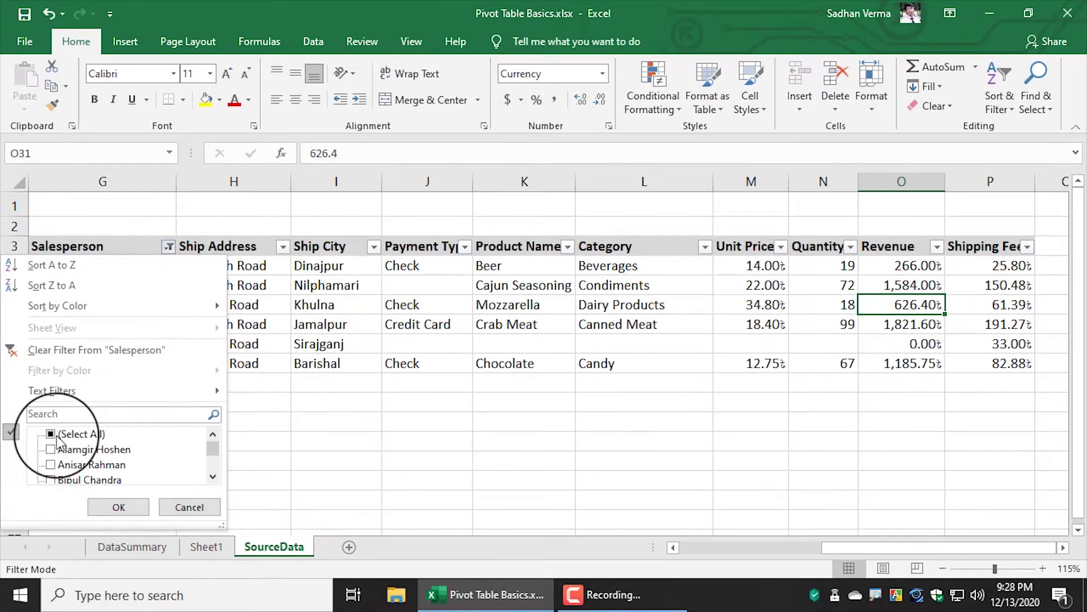
pyautogui.click(119, 507)
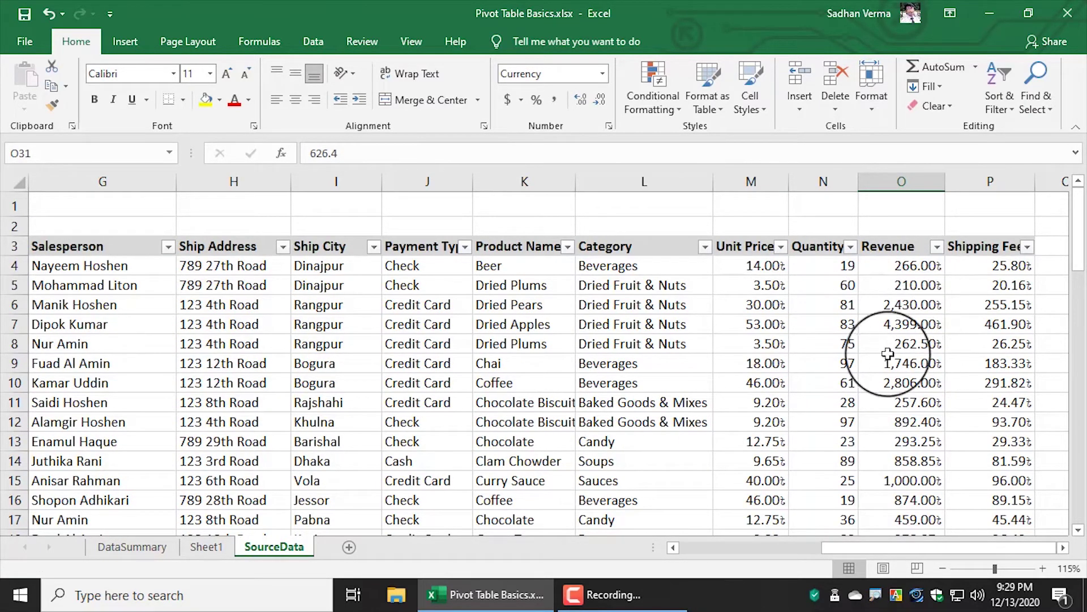
pyautogui.click(206, 547)
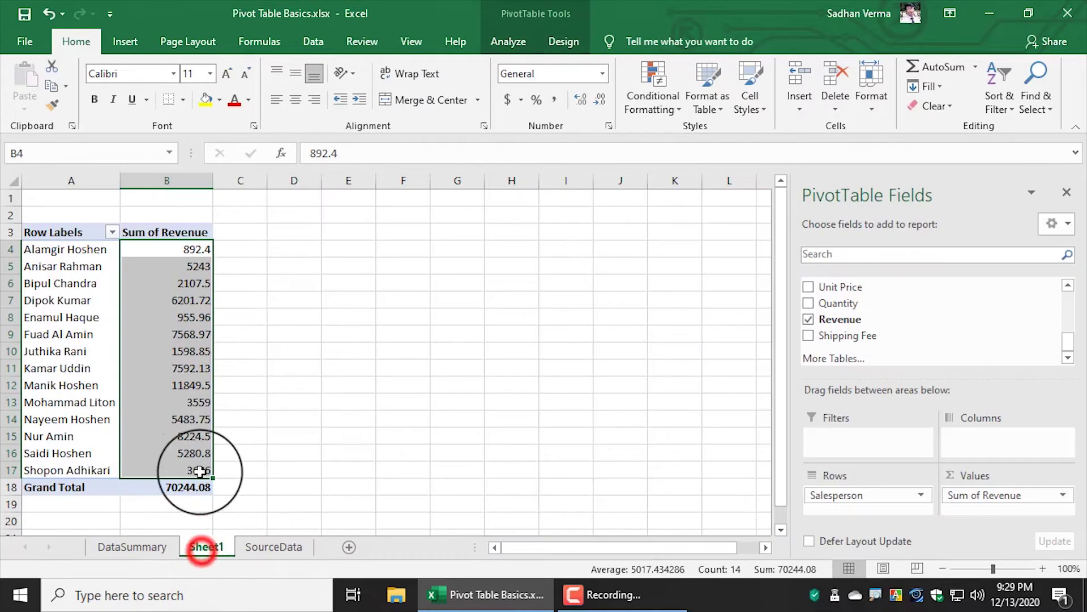
# Spot-check several salesperson revenue values in the pivot, ending on B9.
pyautogui.click(178, 347)
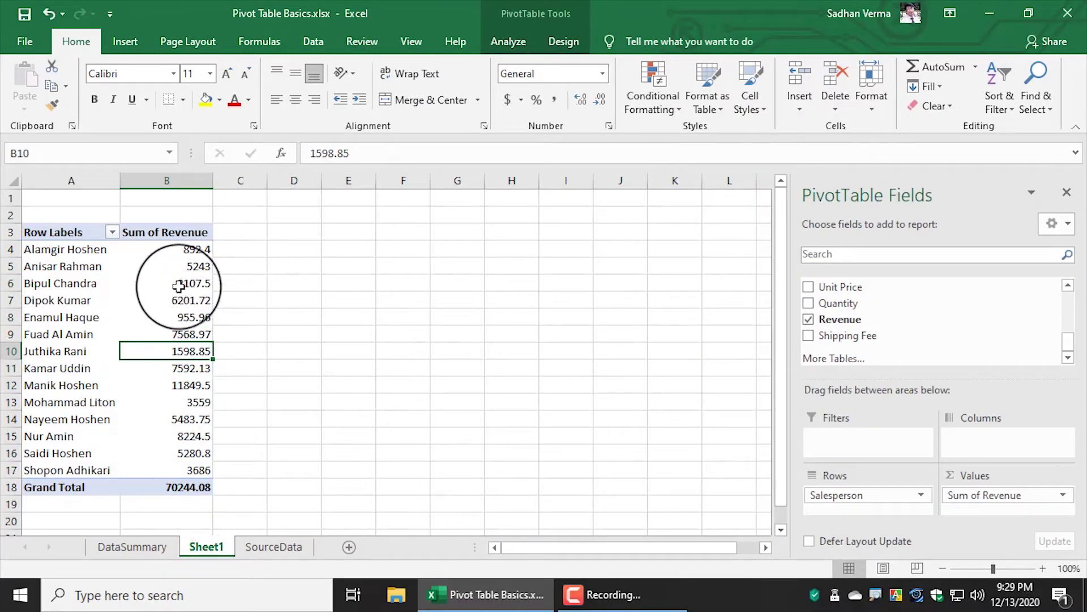
pyautogui.click(173, 278)
pyautogui.click(187, 367)
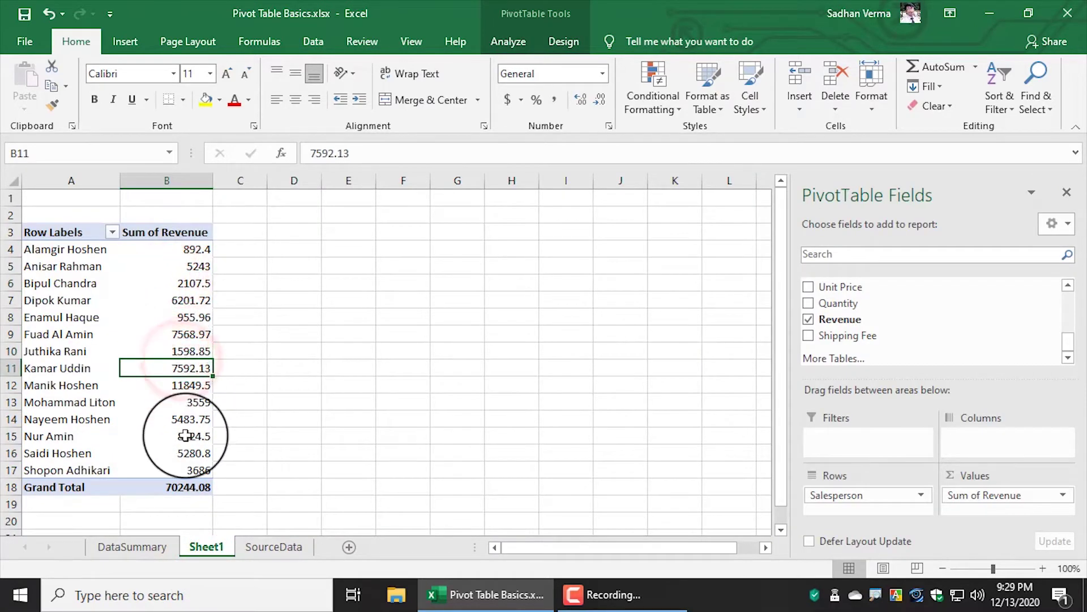
pyautogui.click(170, 299)
pyautogui.click(174, 356)
pyautogui.click(184, 412)
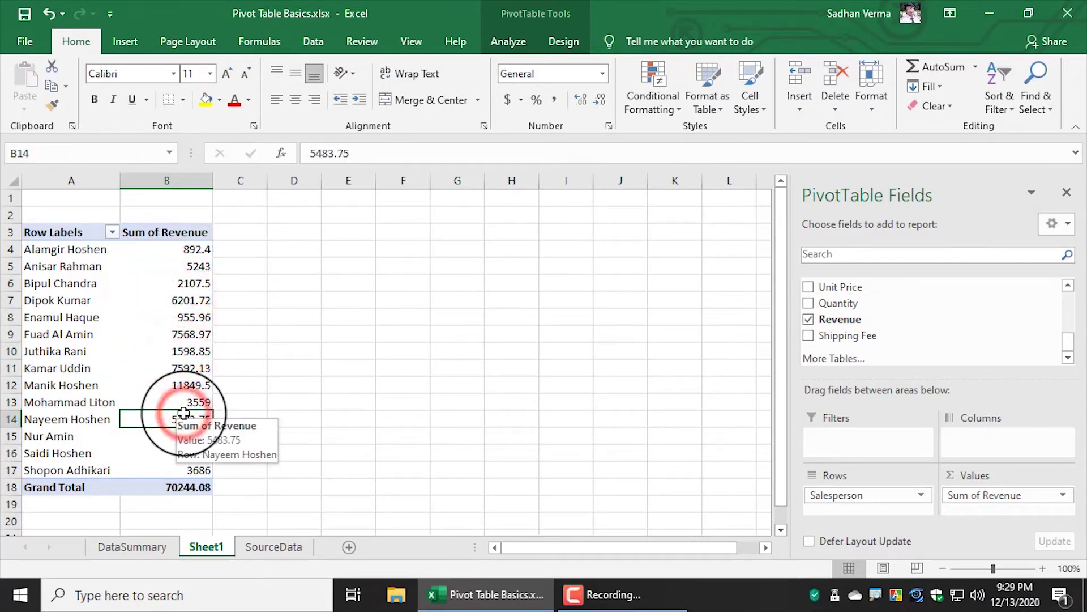
pyautogui.click(181, 335)
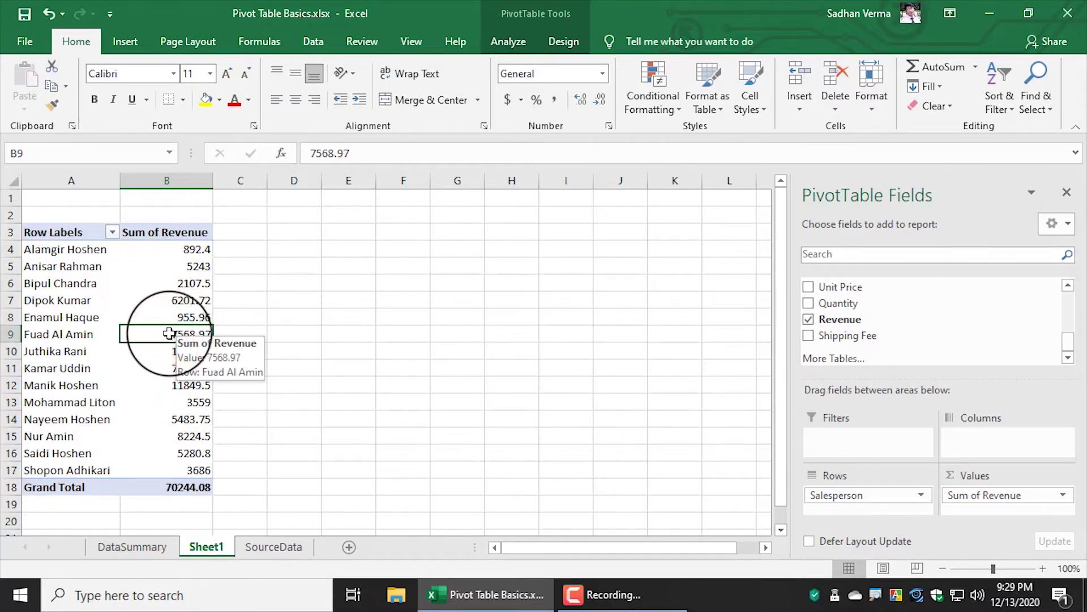
# Bring up Value Field Settings for Sum of Revenue and its Number Format dialog.
pyautogui.rightClick(169, 333)
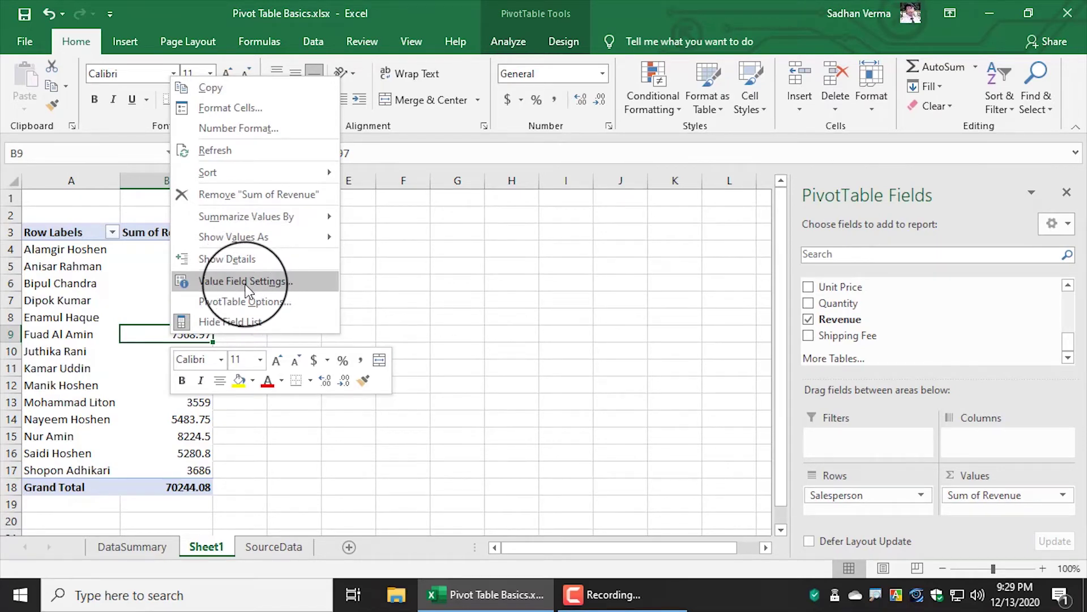
pyautogui.click(263, 283)
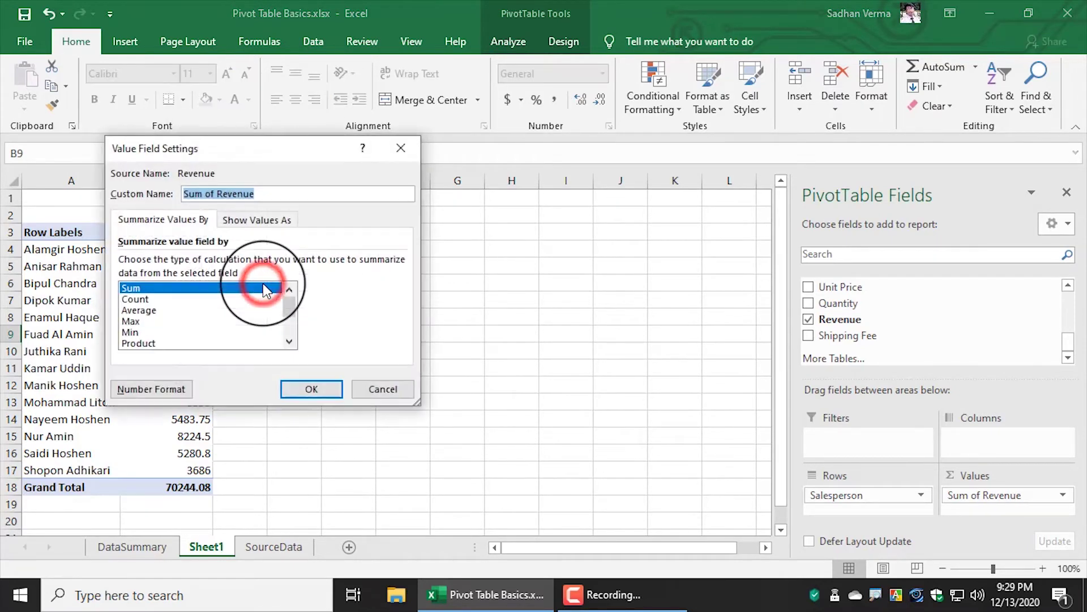
pyautogui.moveTo(232, 148); pyautogui.dragTo(445, 148)
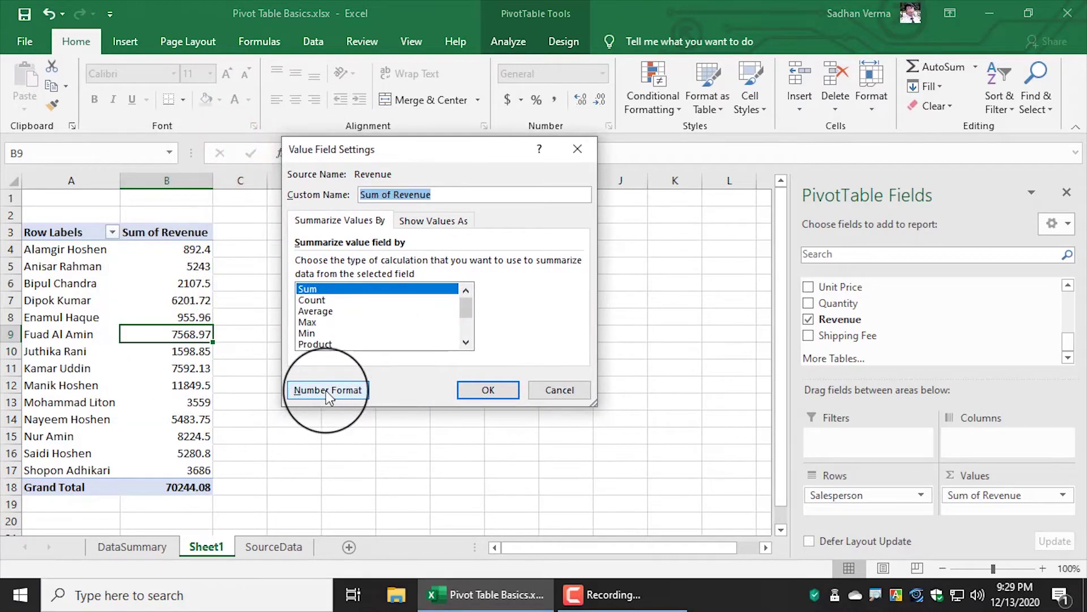
pyautogui.moveTo(283, 373); pyautogui.dragTo(355, 398)
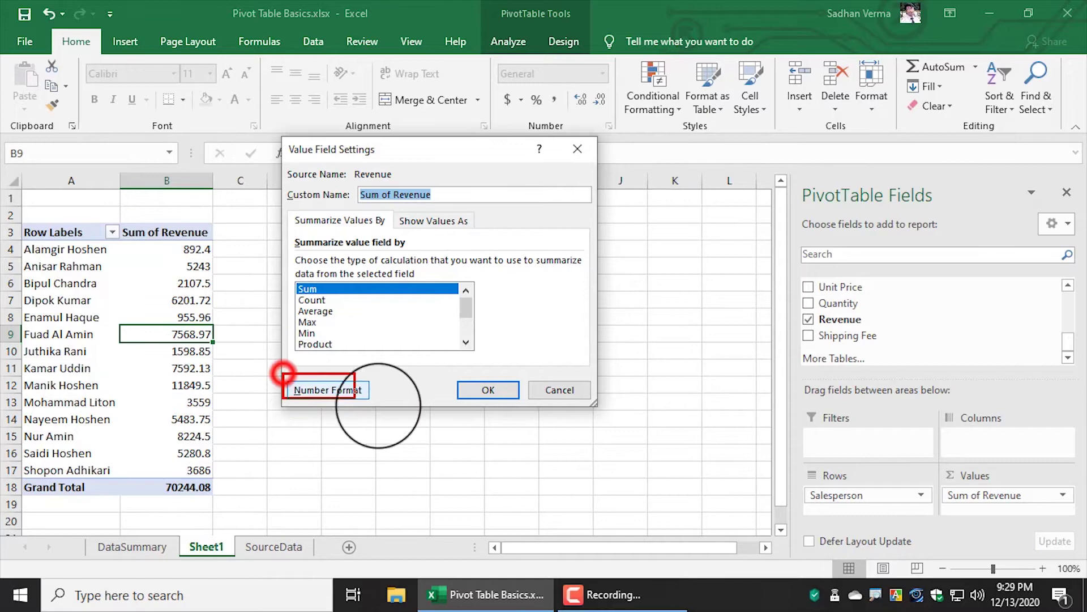
pyautogui.click(322, 391)
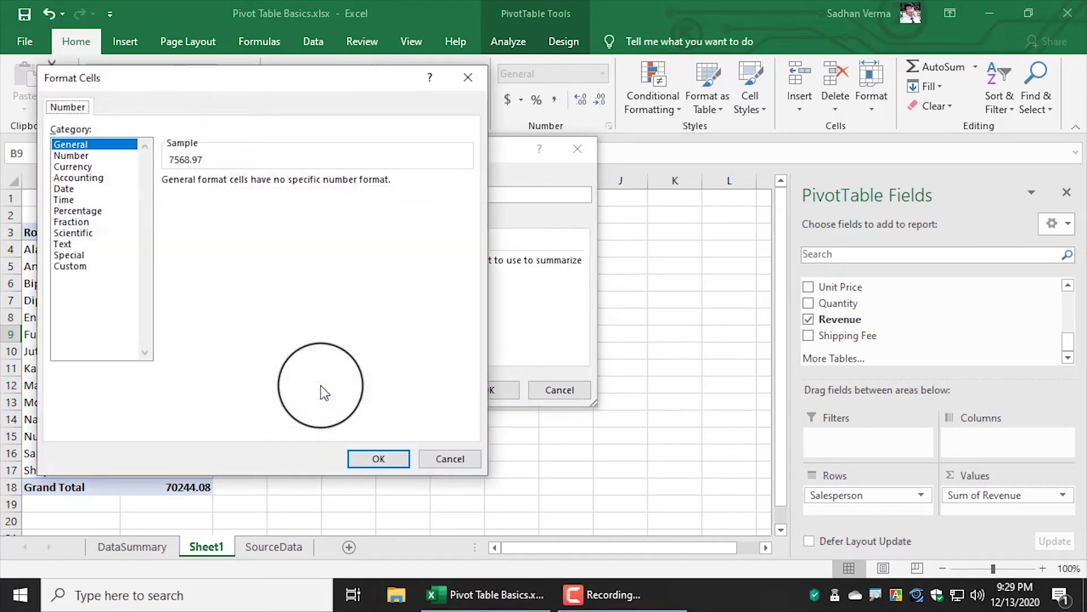
# Format the revenue values as Currency with 0 decimal places and the Bangla (Bangladesh) taka symbol.
pyautogui.moveTo(169, 83); pyautogui.dragTo(384, 94)
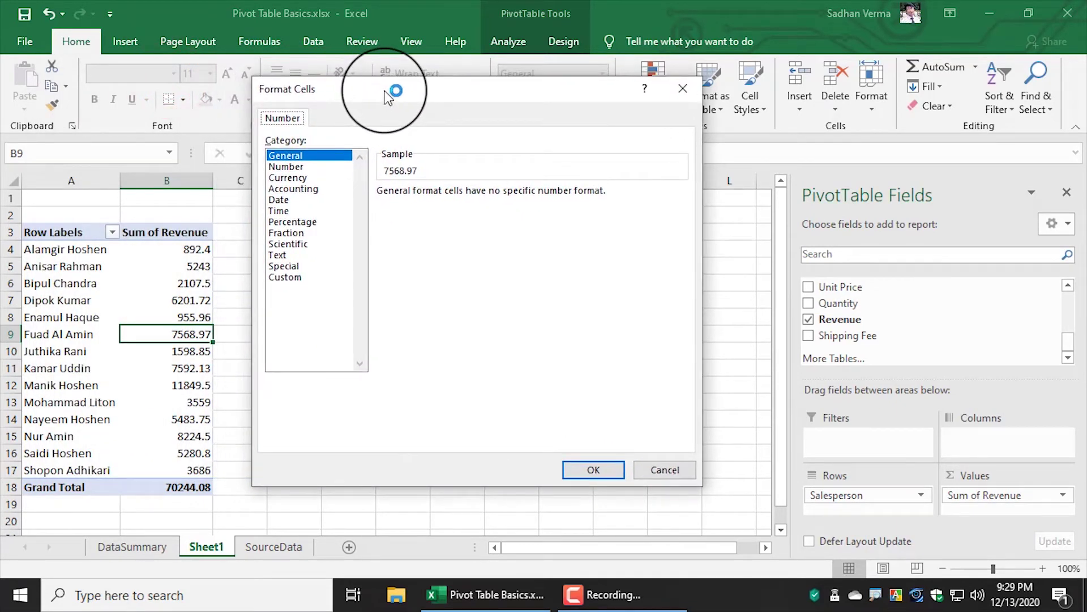
pyautogui.click(295, 178)
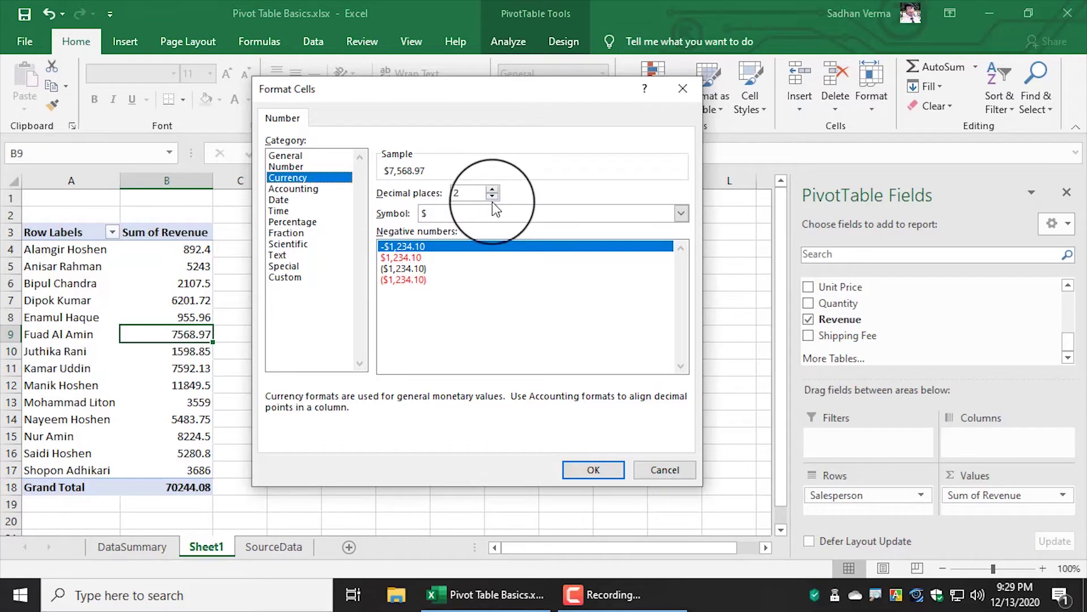
pyautogui.click(492, 196)
pyautogui.click(492, 197)
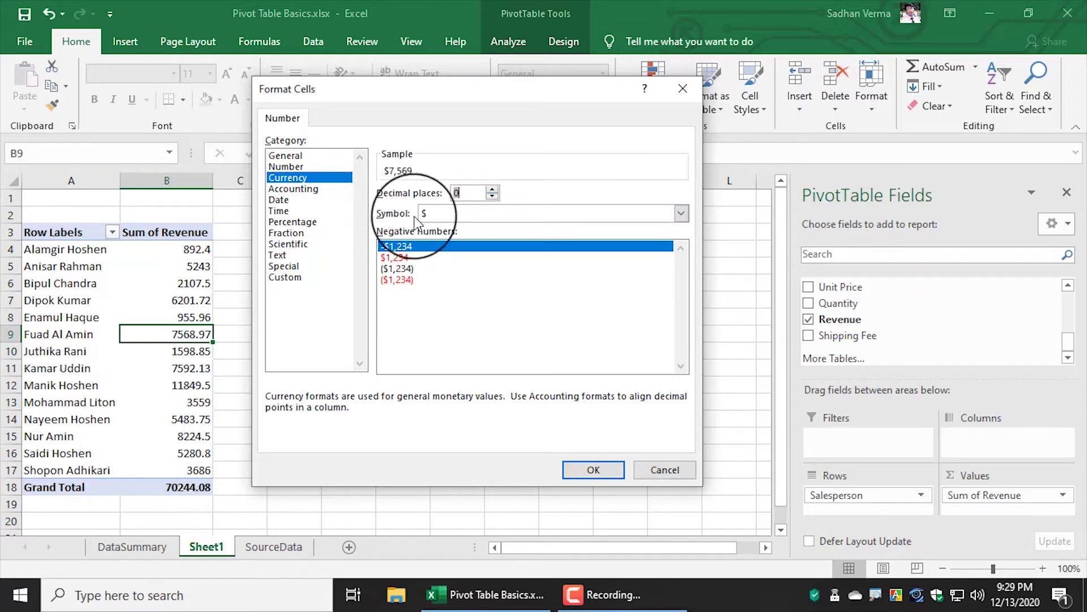
pyautogui.click(681, 215)
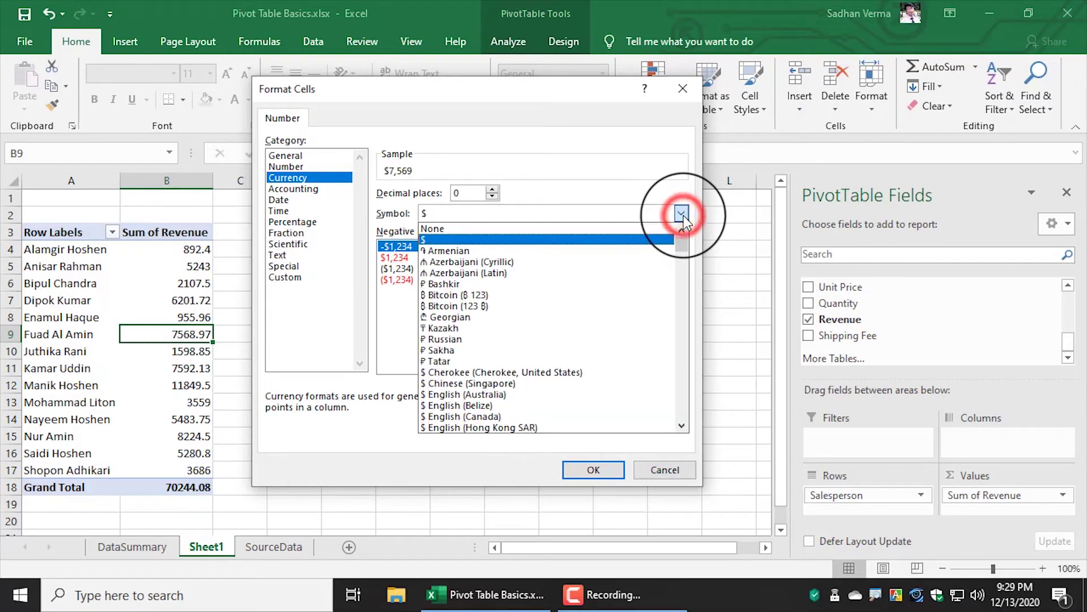
pyautogui.scroll(-1, 526, 349)
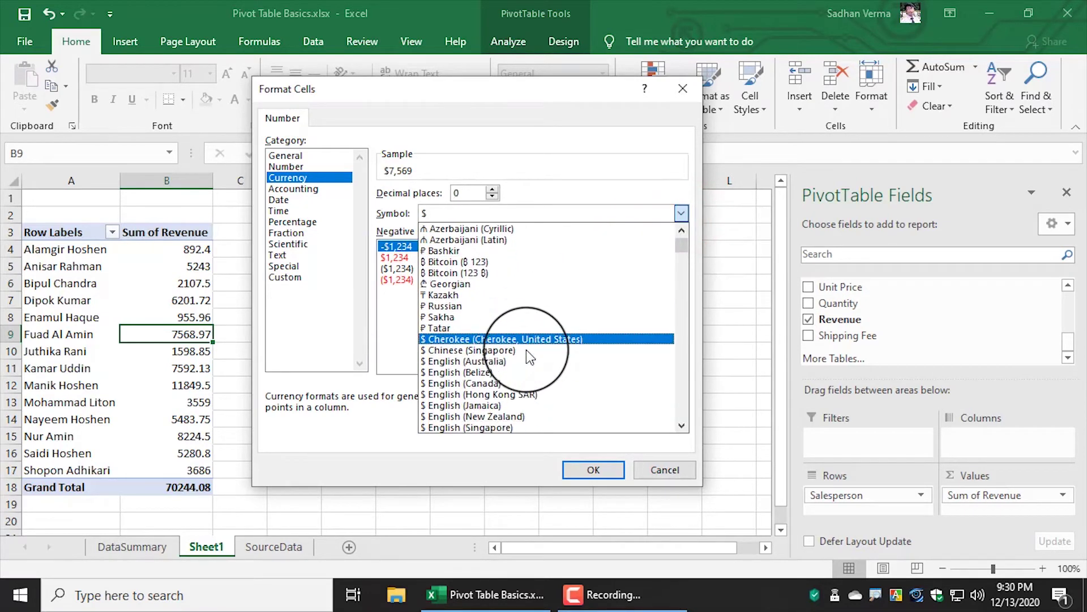
pyautogui.scroll(-2, 525, 356)
pyautogui.scroll(-2, 525, 355)
pyautogui.scroll(-2, 525, 355)
pyautogui.scroll(-1, 526, 356)
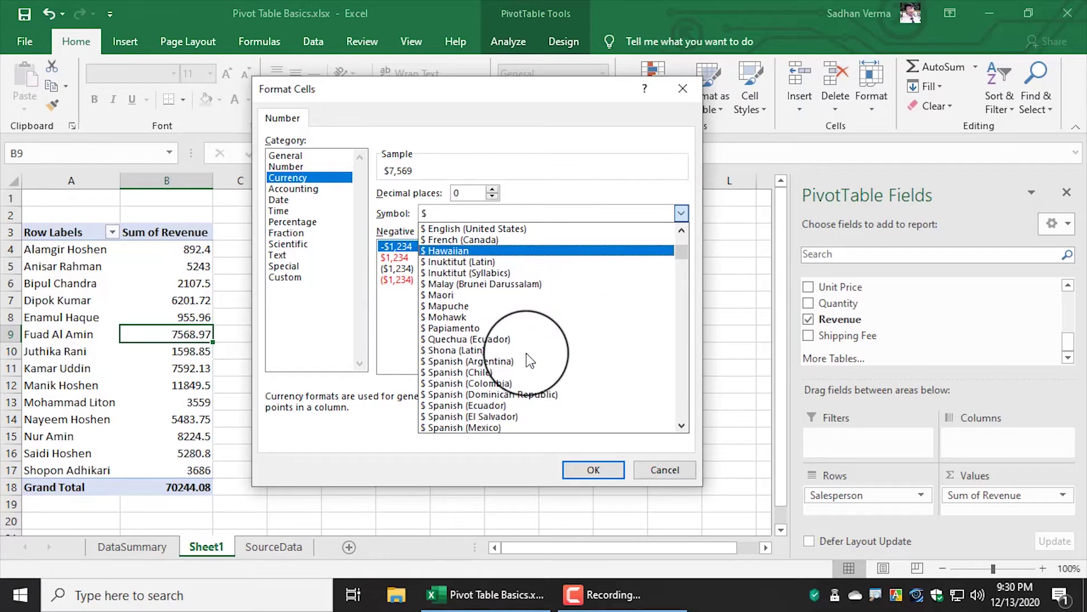
pyautogui.scroll(-1, 526, 352)
pyautogui.scroll(-2, 526, 353)
pyautogui.scroll(-1, 526, 352)
pyautogui.scroll(-1, 526, 354)
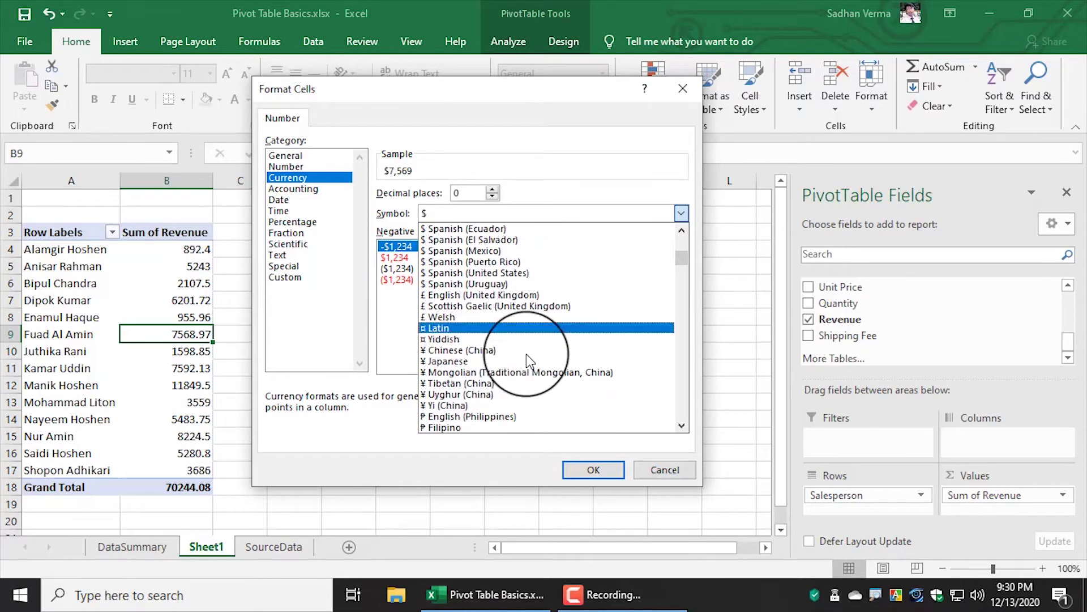
pyautogui.scroll(-1, 526, 355)
pyautogui.scroll(-1, 525, 354)
pyautogui.scroll(-1, 526, 355)
pyautogui.scroll(-1, 525, 355)
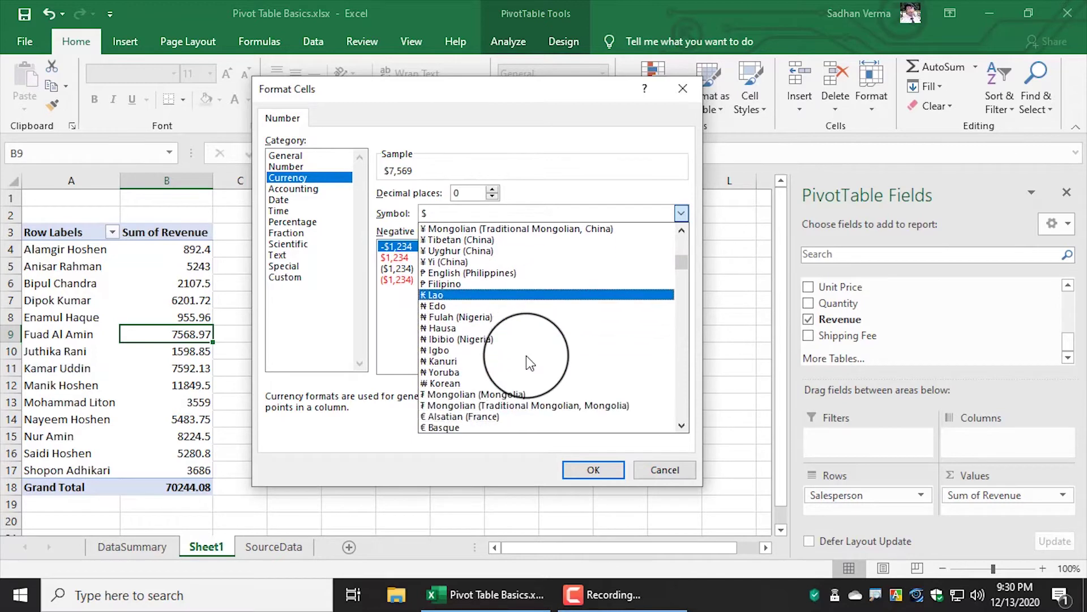
pyautogui.scroll(-5, 526, 358)
pyautogui.scroll(-5, 527, 358)
pyautogui.scroll(-5, 527, 358)
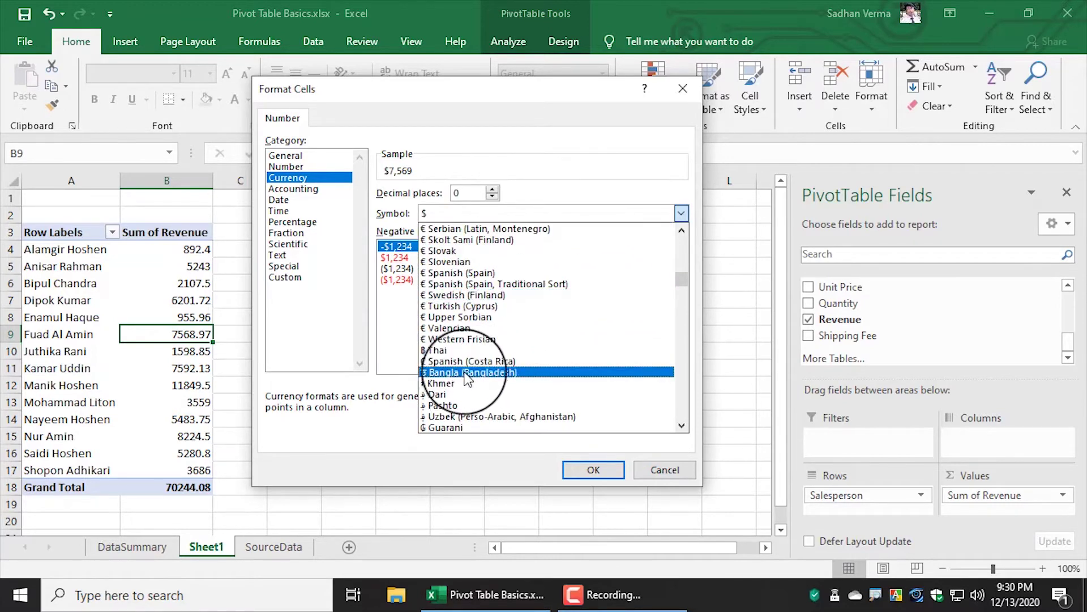
pyautogui.click(431, 372)
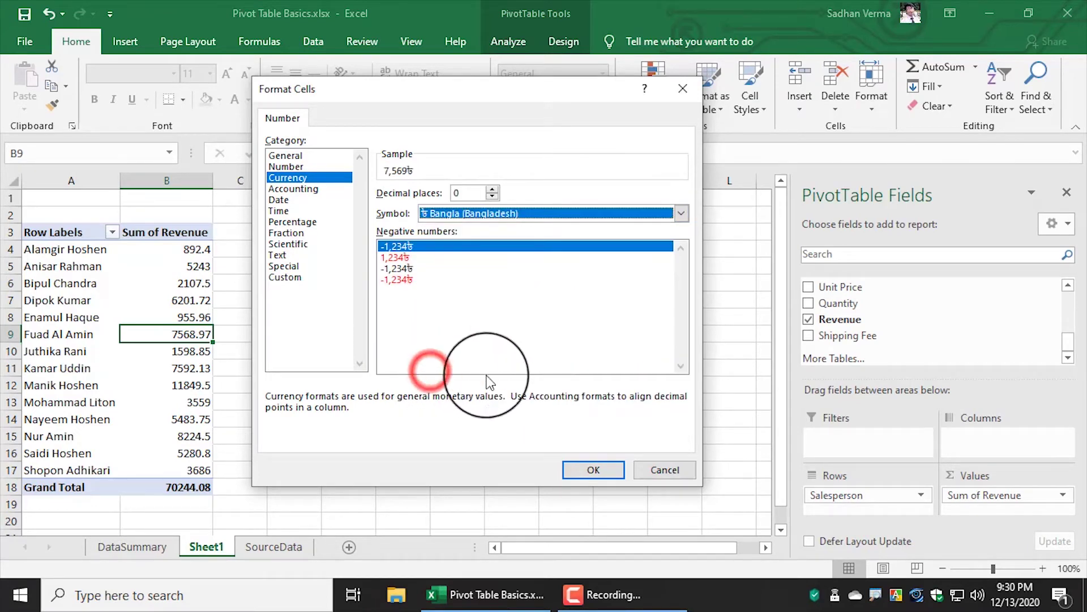
pyautogui.click(593, 470)
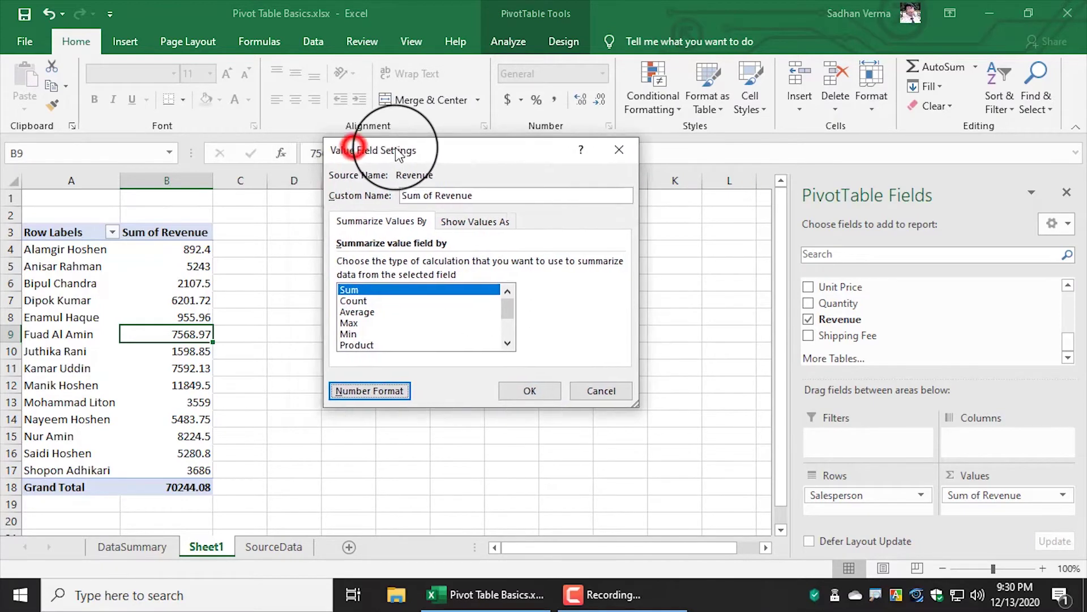
pyautogui.moveTo(342, 149); pyautogui.dragTo(361, 154)
pyautogui.click(511, 392)
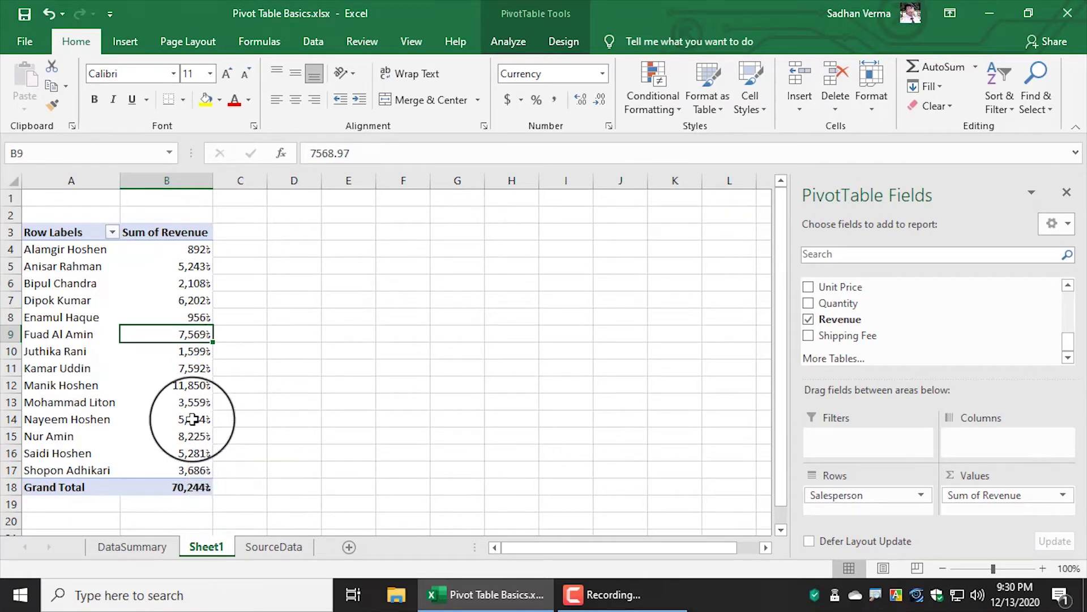
# Check several revenue cells, including B4 and B8, to confirm the taka format.
pyautogui.click(181, 282)
pyautogui.click(182, 252)
pyautogui.click(182, 317)
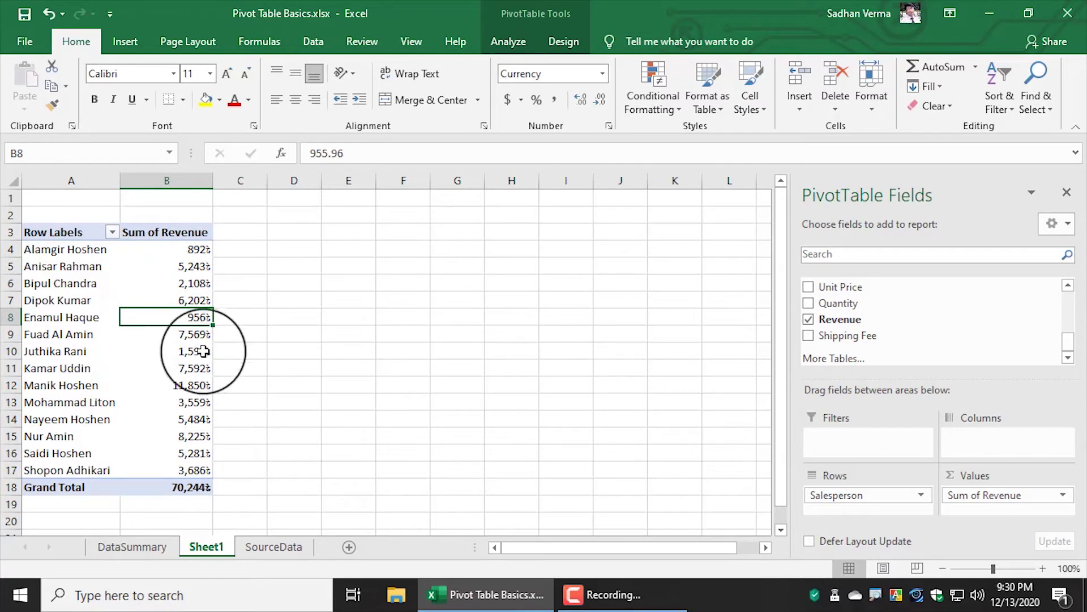
# Sort revenue largest to smallest, putting 11,850৳ at the top and 892৳ at the bottom.
pyautogui.rightClick(185, 267)
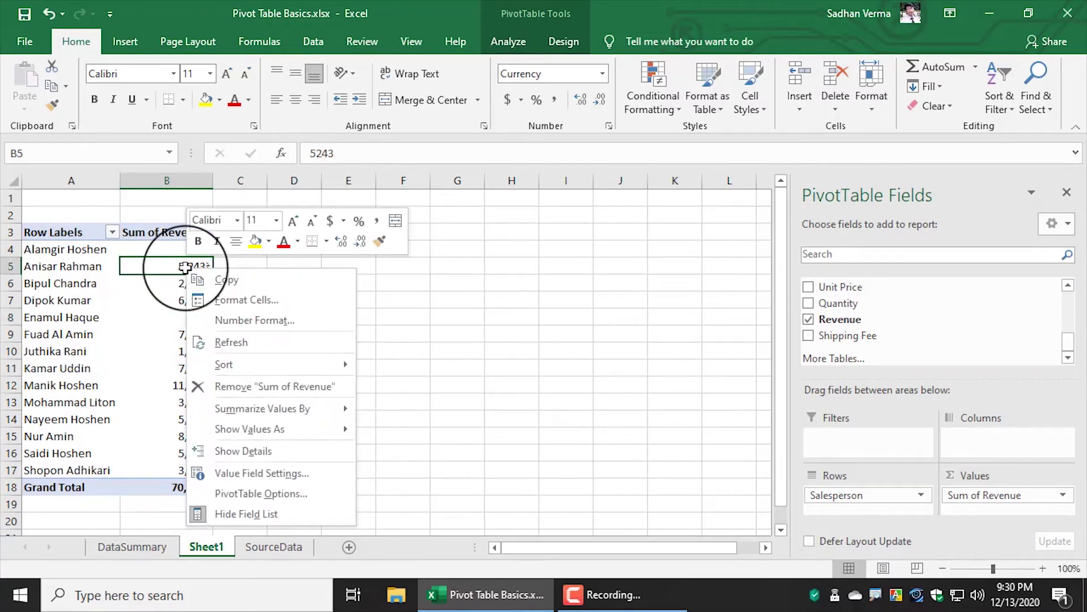
pyautogui.click(282, 362)
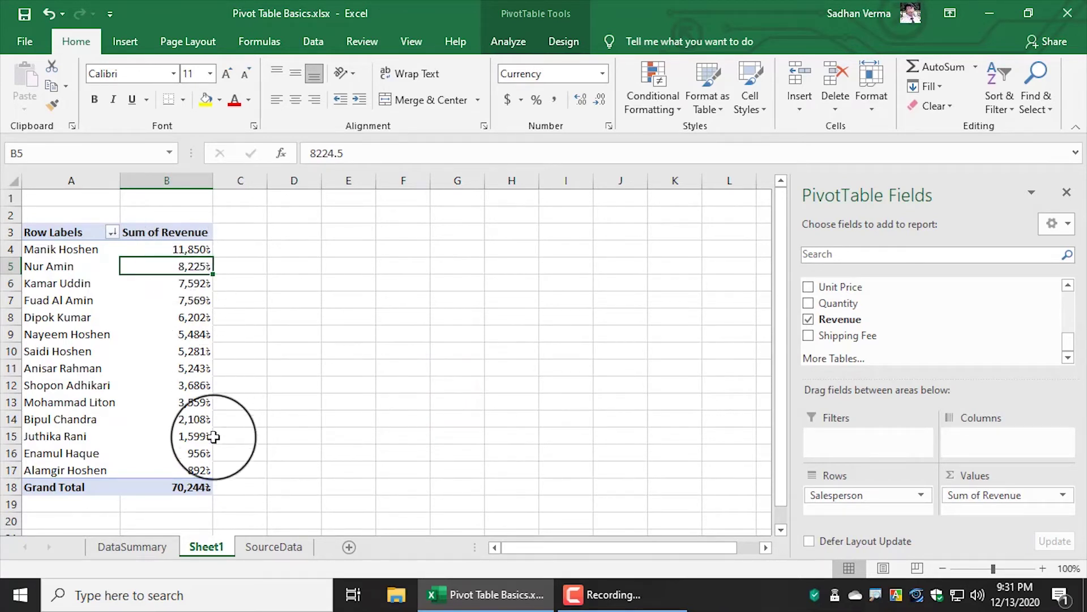
pyautogui.click(194, 471)
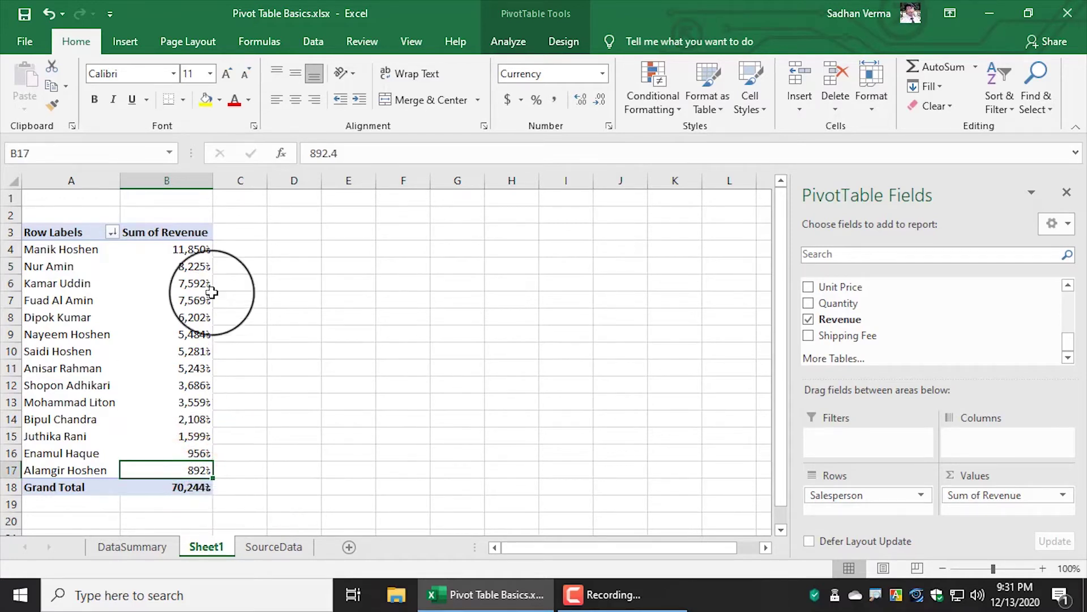
pyautogui.click(283, 282)
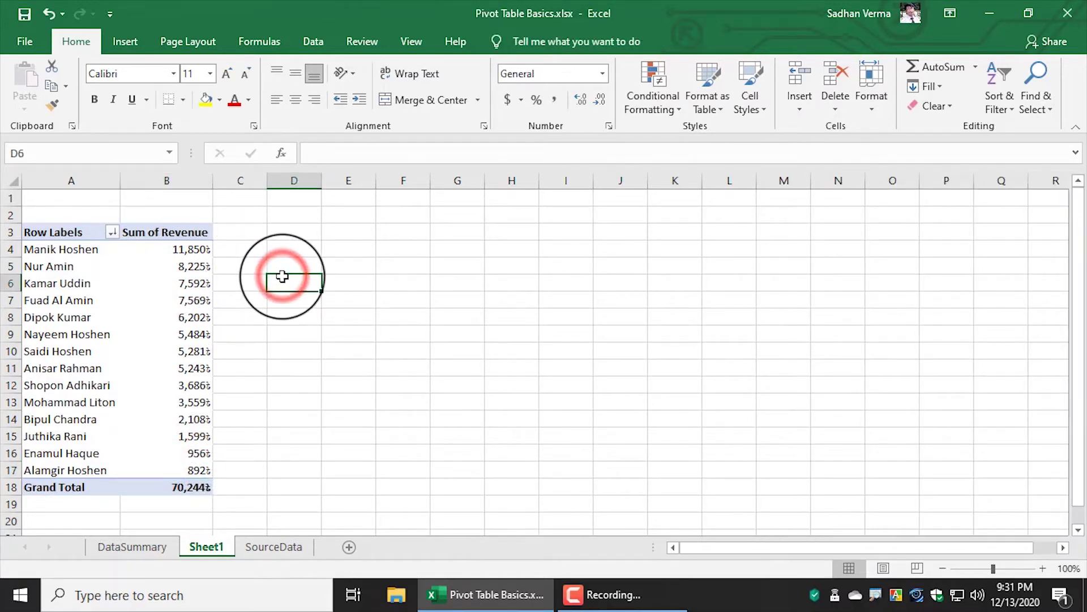
pyautogui.moveTo(125, 227); pyautogui.dragTo(214, 498)
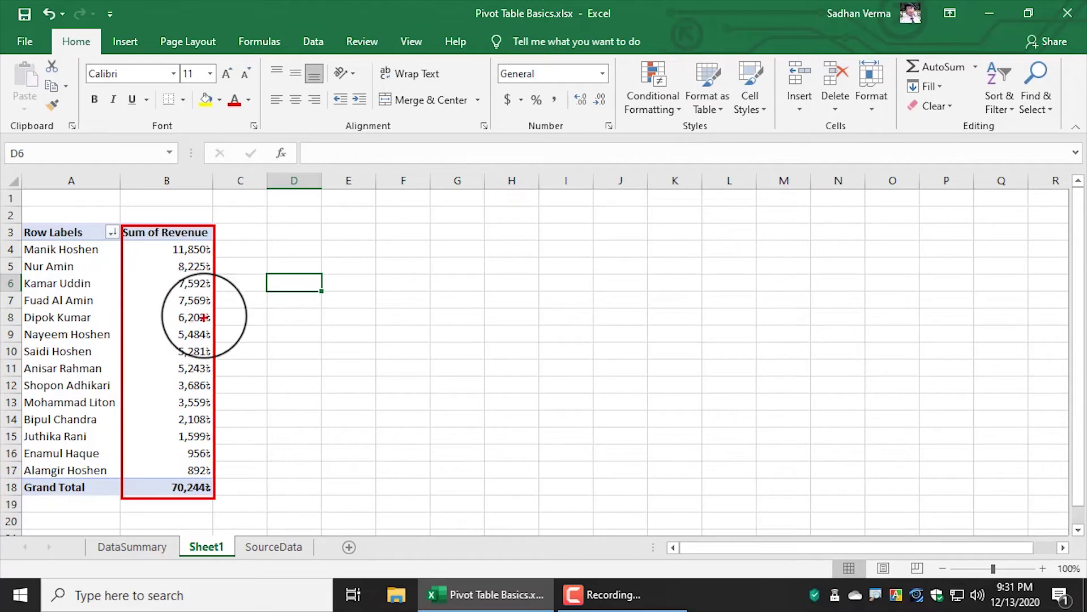
pyautogui.moveTo(210, 292)
pyautogui.mouseDown()
pyautogui.moveTo(166, 426)
pyautogui.moveTo(210, 294)
pyautogui.mouseUp()
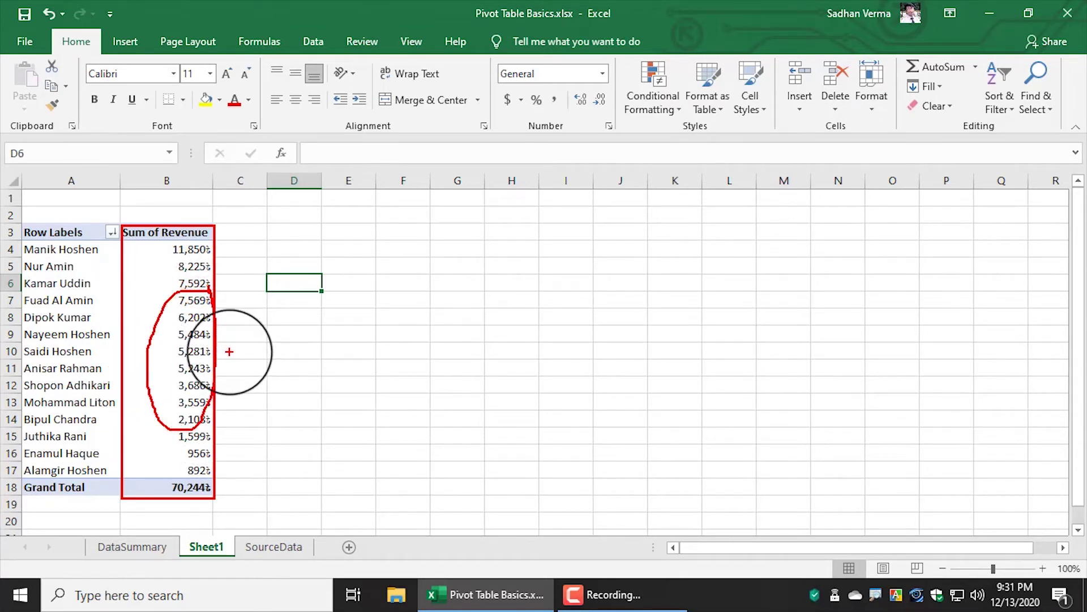
pyautogui.click(169, 283)
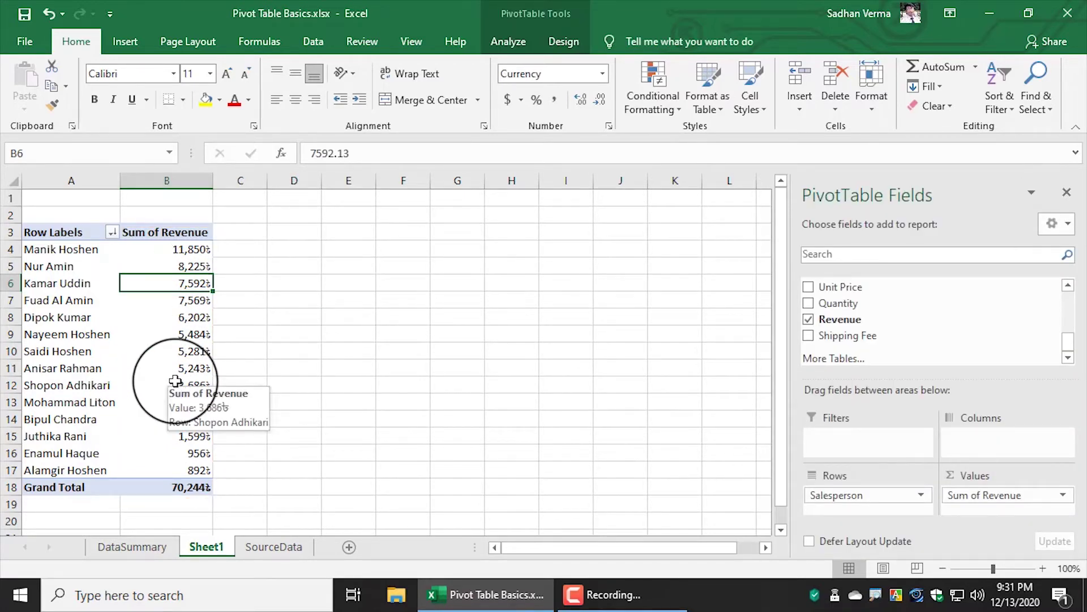
# Look over the SourceData sheet and Sheet1's pivot table, then switch to the DataSummary sheet.
pyautogui.click(272, 546)
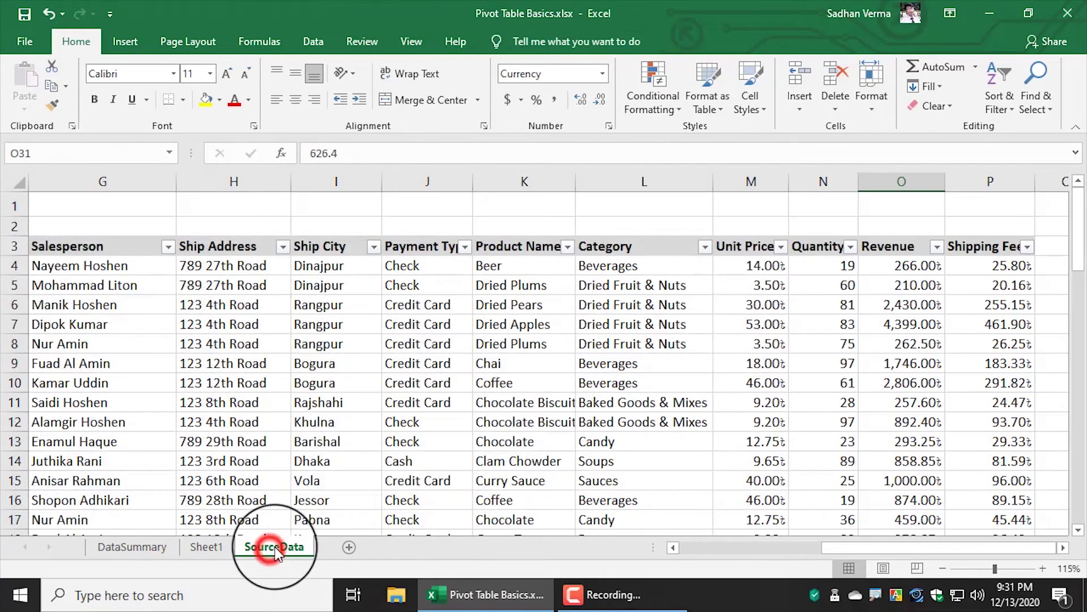
pyautogui.click(214, 548)
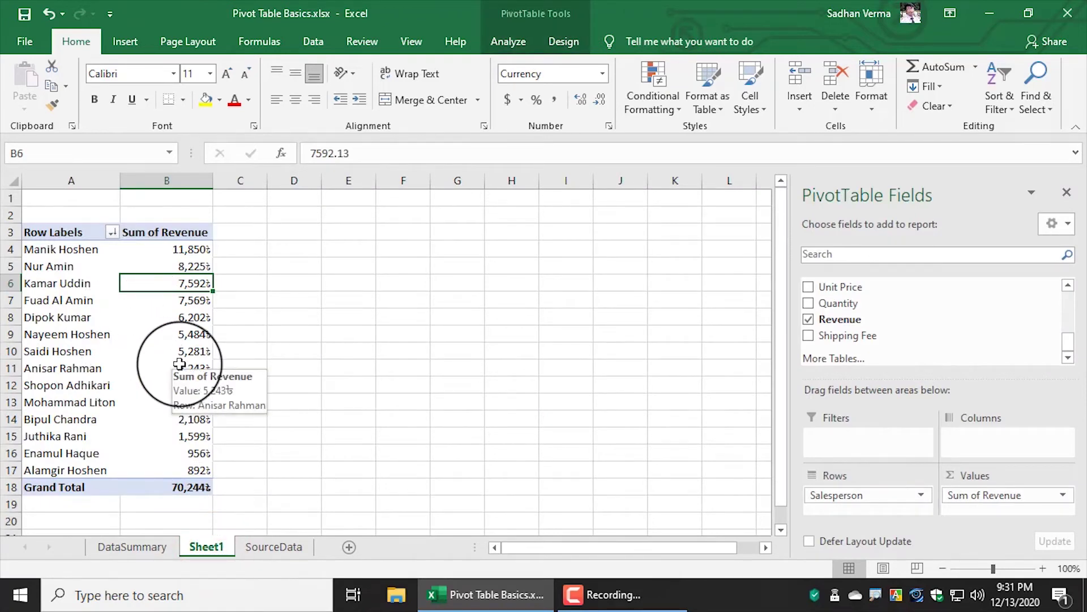
pyautogui.click(137, 321)
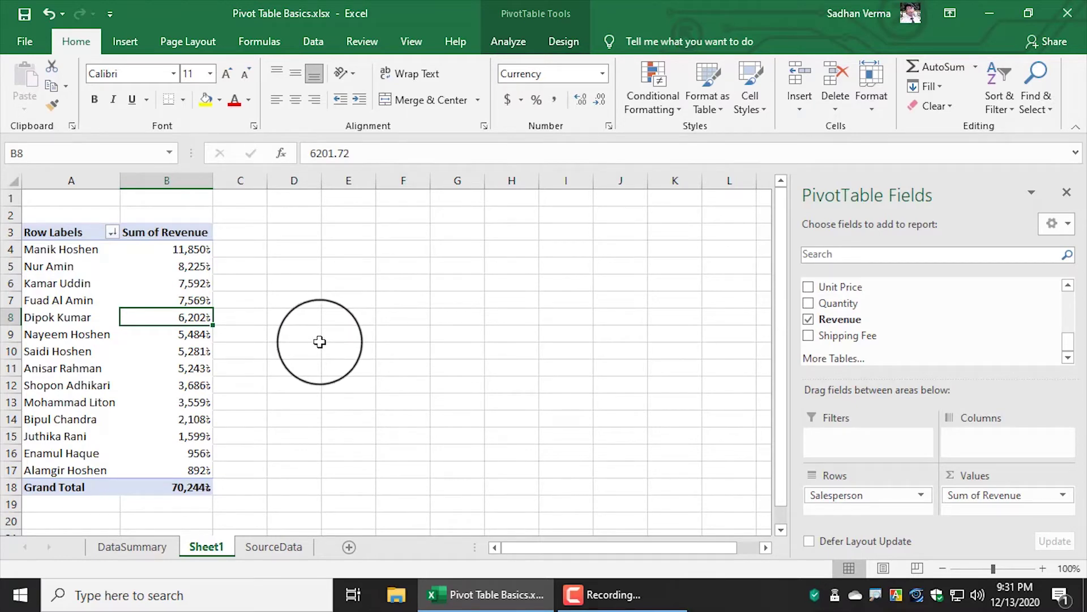
pyautogui.click(132, 546)
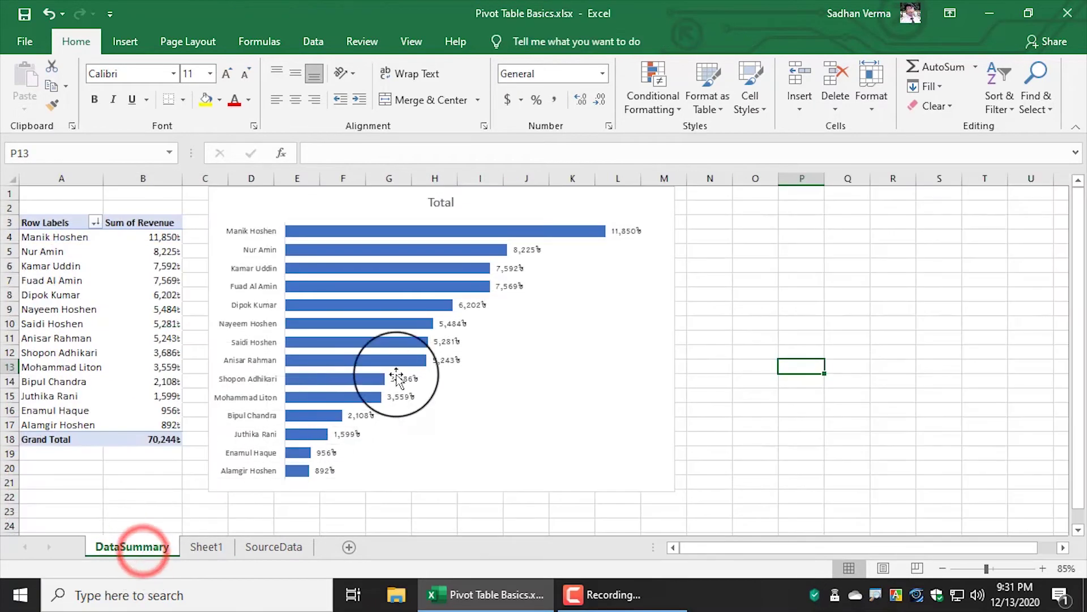
# Inspect the finished bar chart on DataSummary, then return to Sheet1.
pyautogui.click(548, 313)
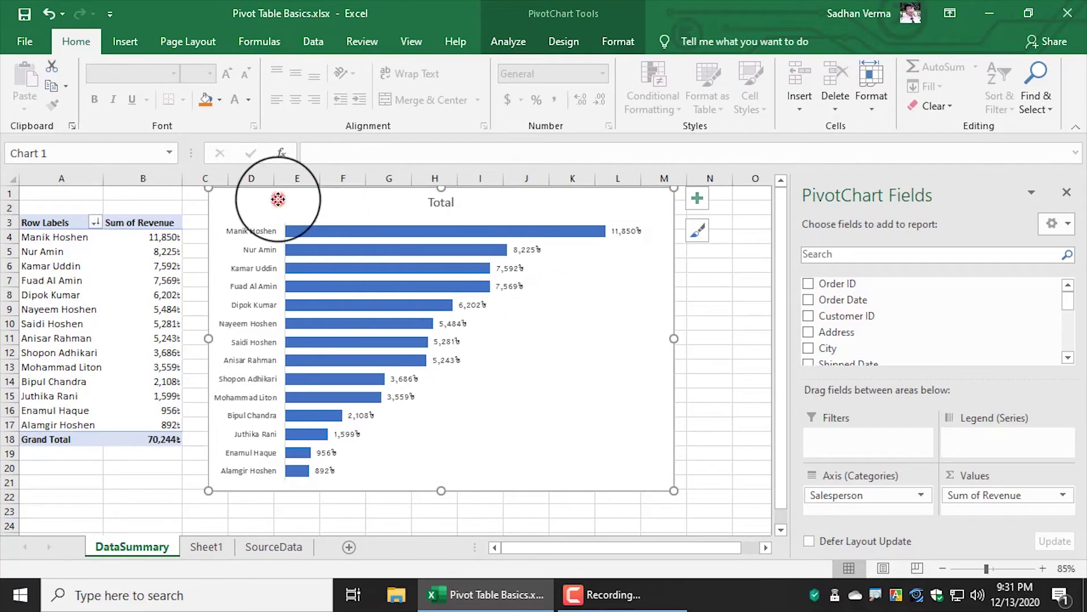
pyautogui.click(278, 199)
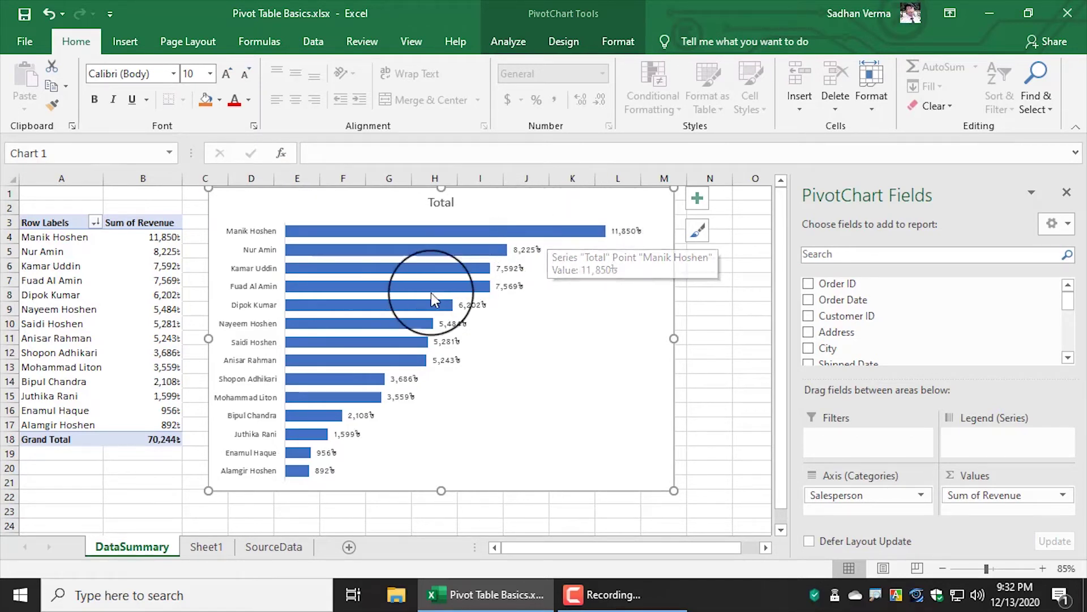
pyautogui.click(208, 546)
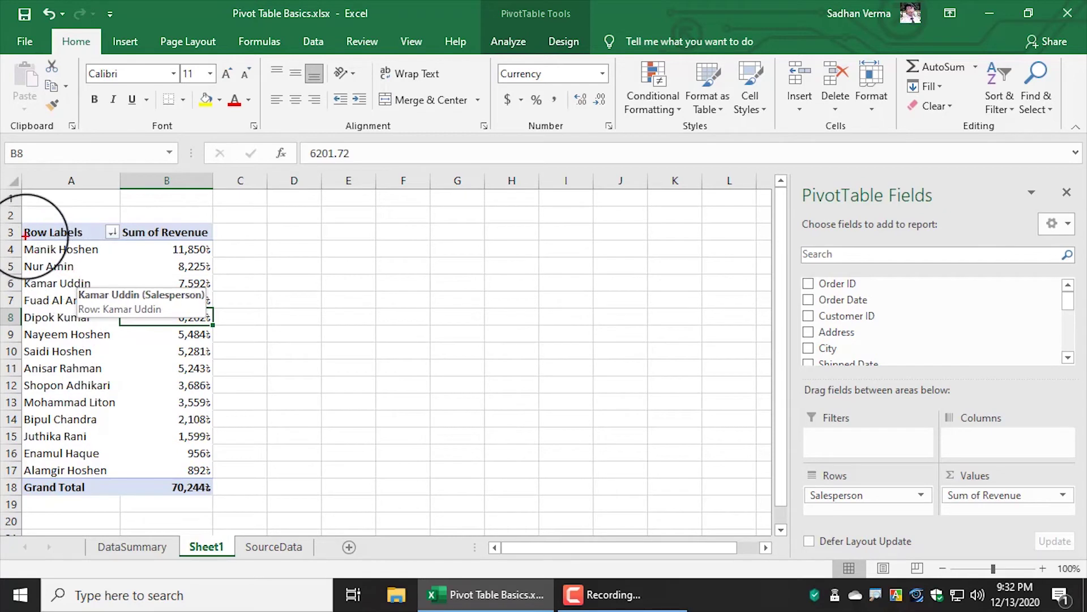
# Select a pivot table cell and launch PivotChart from the PivotTable Analyze commands.
pyautogui.moveTo(26, 223); pyautogui.dragTo(207, 496)
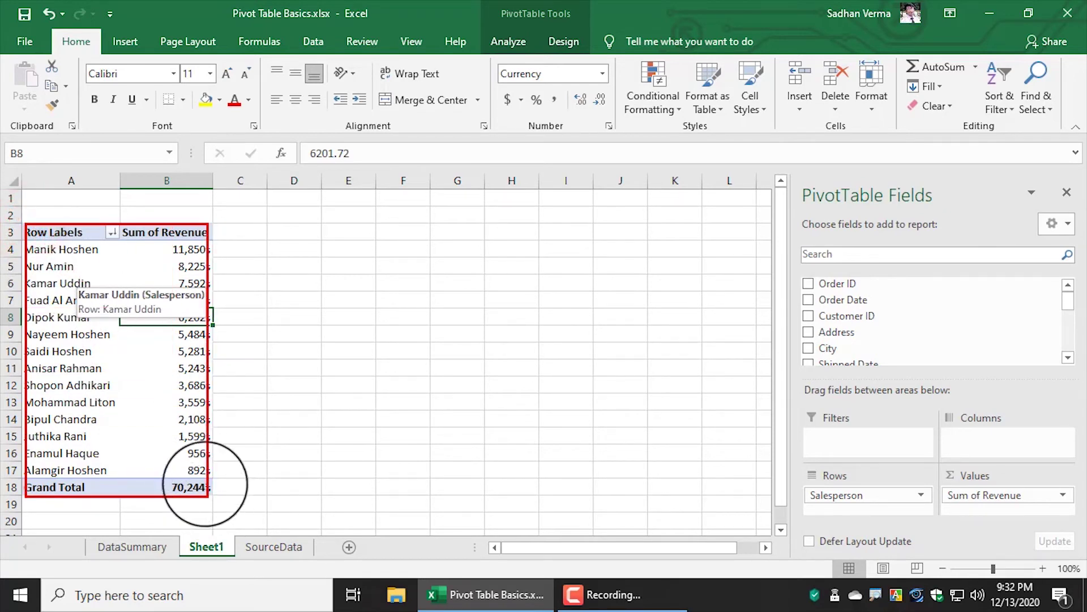
pyautogui.click(165, 283)
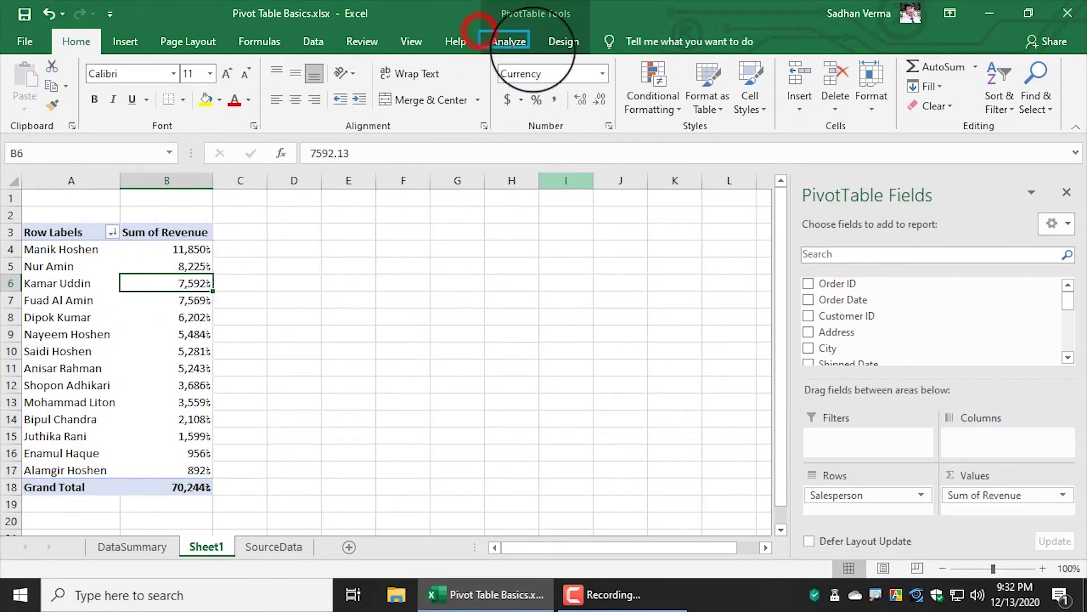
pyautogui.moveTo(479, 31); pyautogui.dragTo(539, 55)
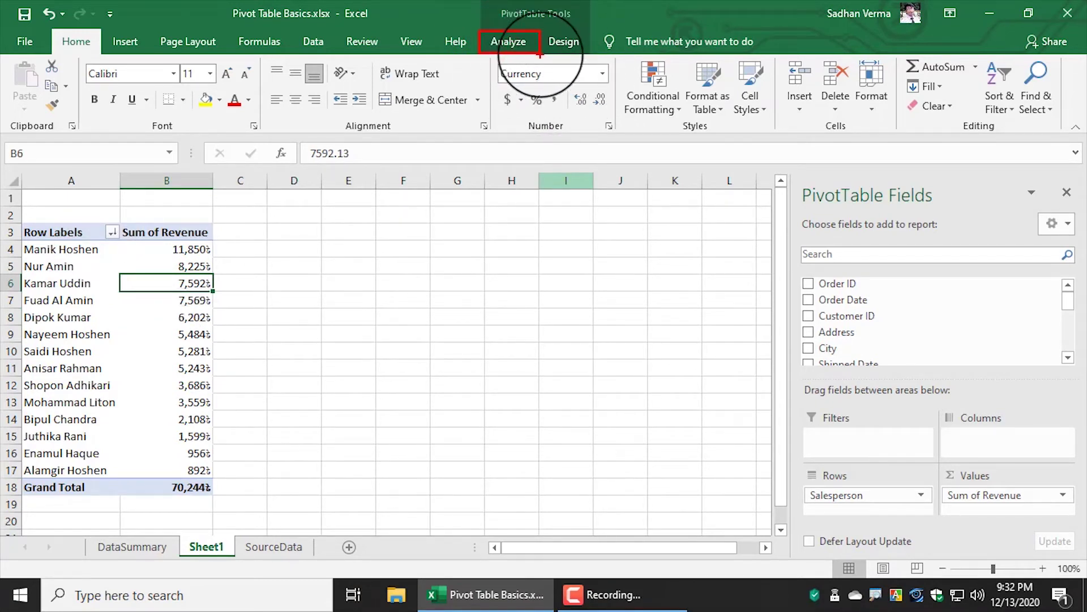
pyautogui.click(523, 43)
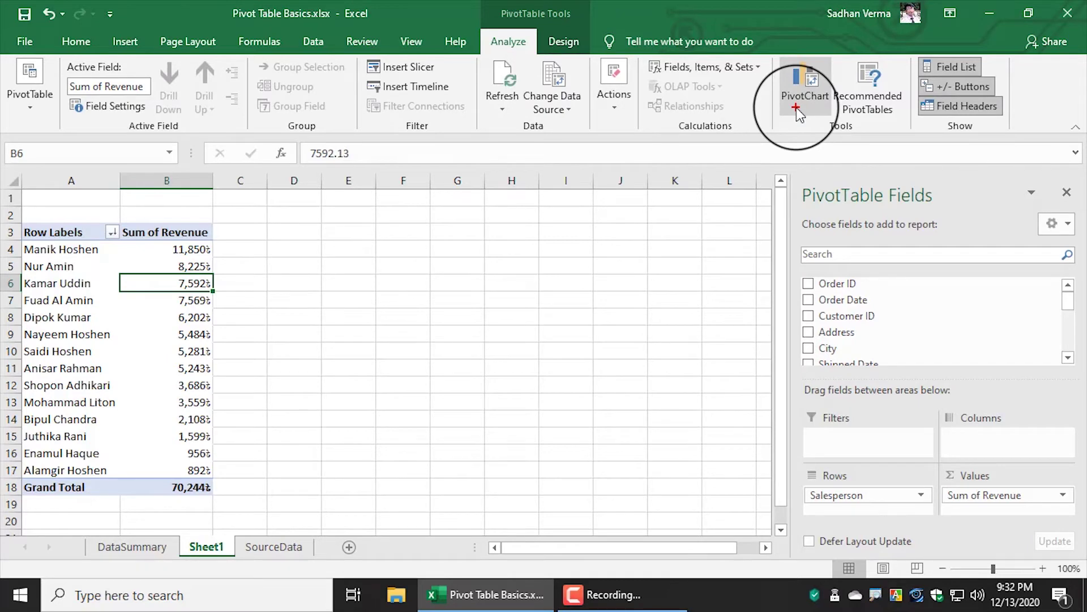
pyautogui.moveTo(797, 112); pyautogui.dragTo(679, 228)
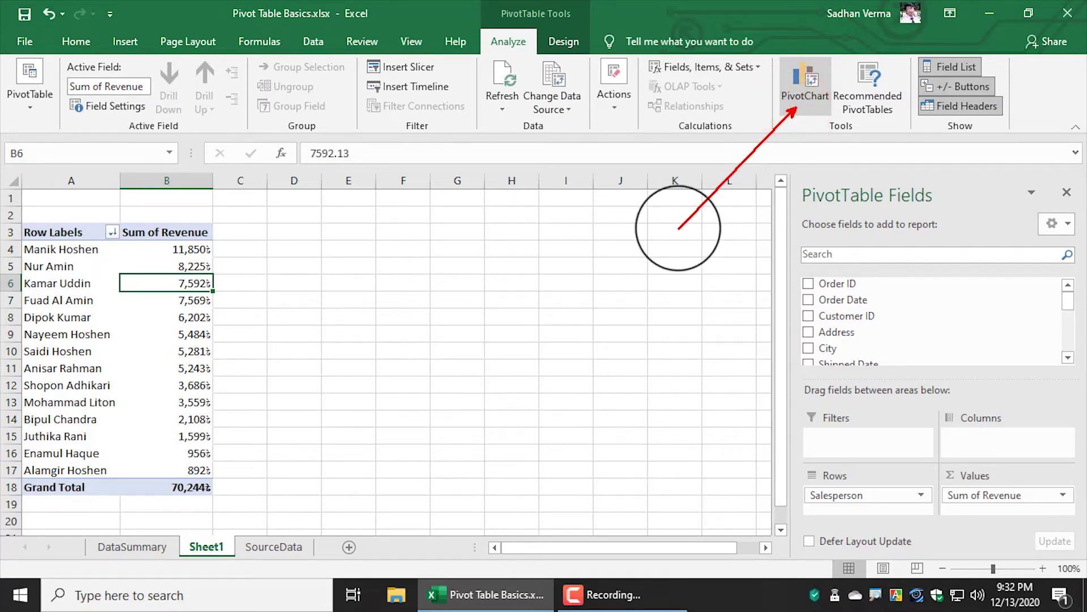
pyautogui.click(804, 92)
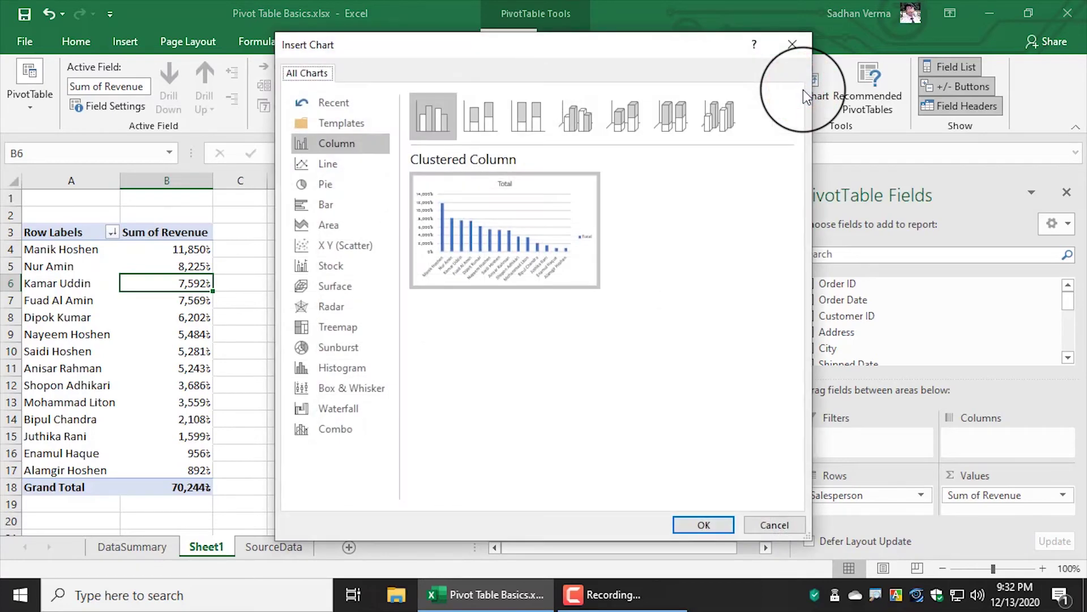
# Insert a Clustered Bar PivotChart showing revenue per salesperson.
pyautogui.moveTo(395, 54); pyautogui.dragTo(399, 54)
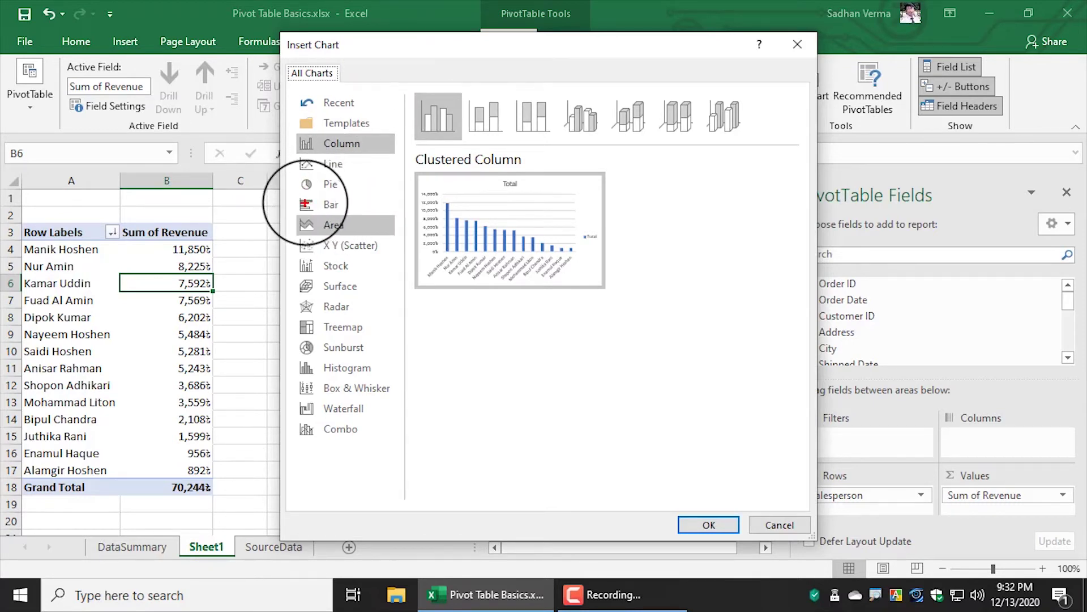
pyautogui.moveTo(292, 194); pyautogui.dragTo(401, 218)
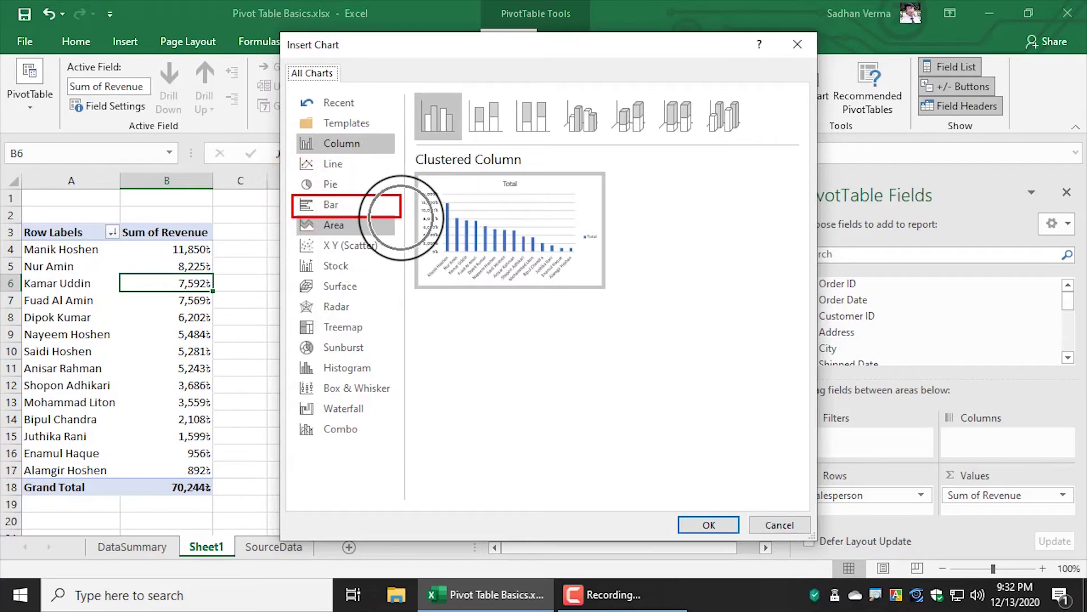
pyautogui.click(328, 207)
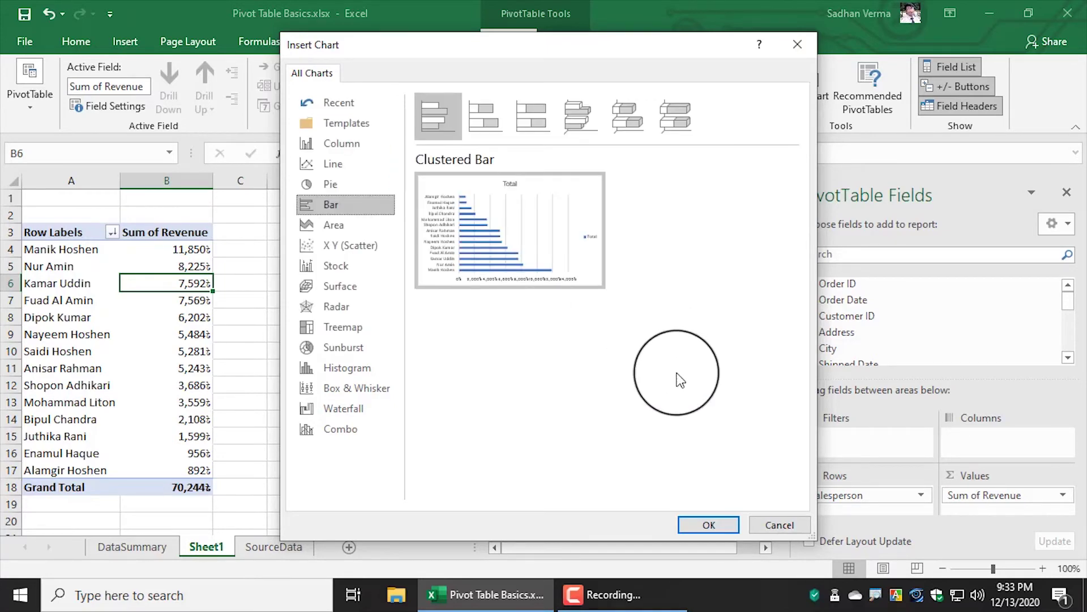
pyautogui.click(709, 525)
# Move the chart right and stretch it to 3.65" by 6" so all 14 names show.
pyautogui.moveTo(456, 242); pyautogui.dragTo(544, 197)
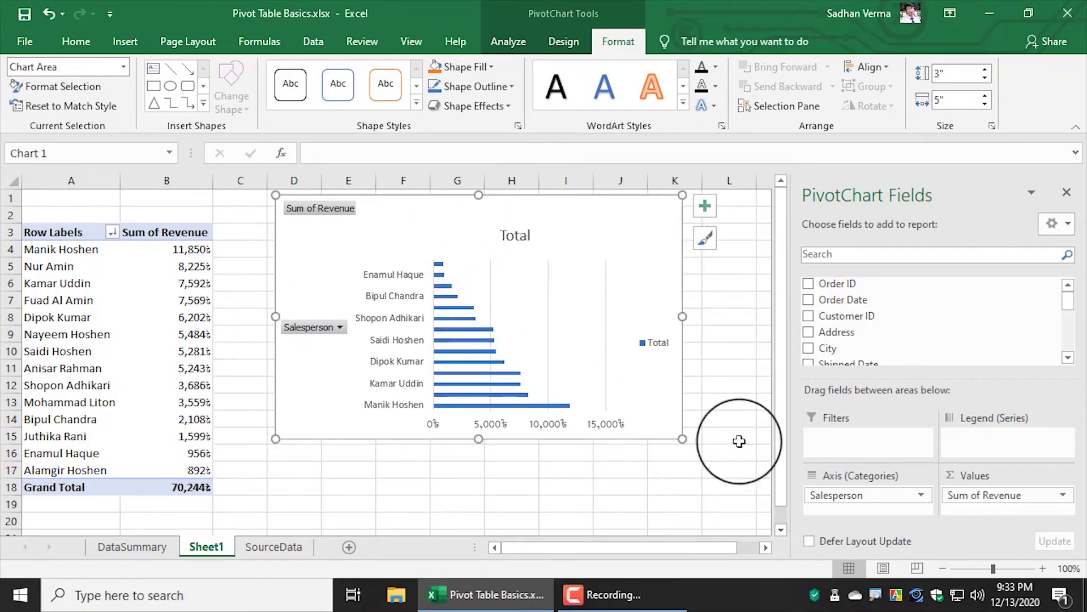
pyautogui.moveTo(275, 439); pyautogui.dragTo(237, 492)
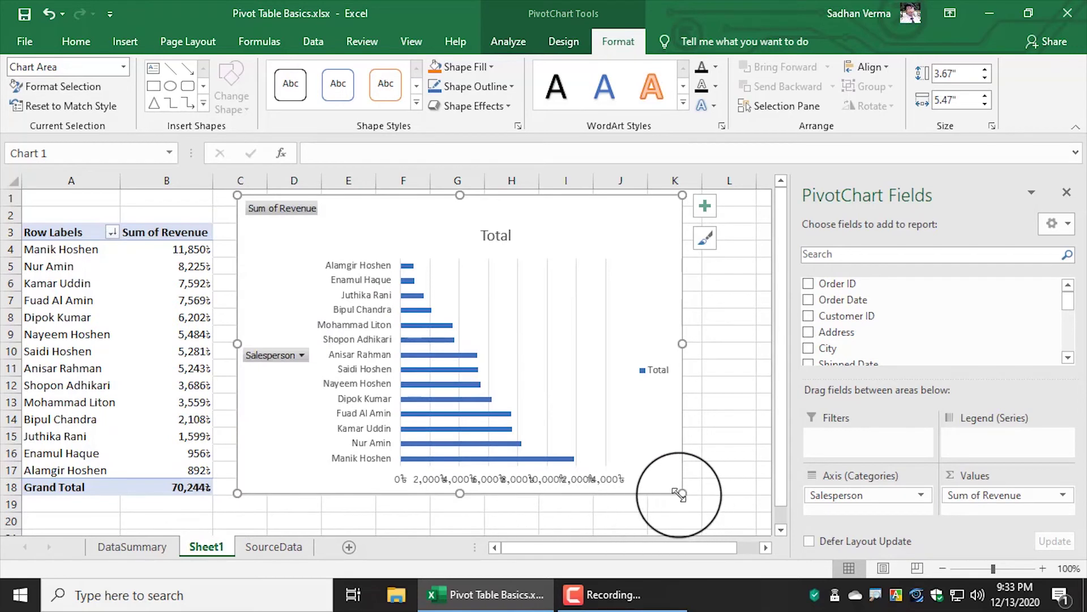
pyautogui.moveTo(681, 493); pyautogui.dragTo(725, 492)
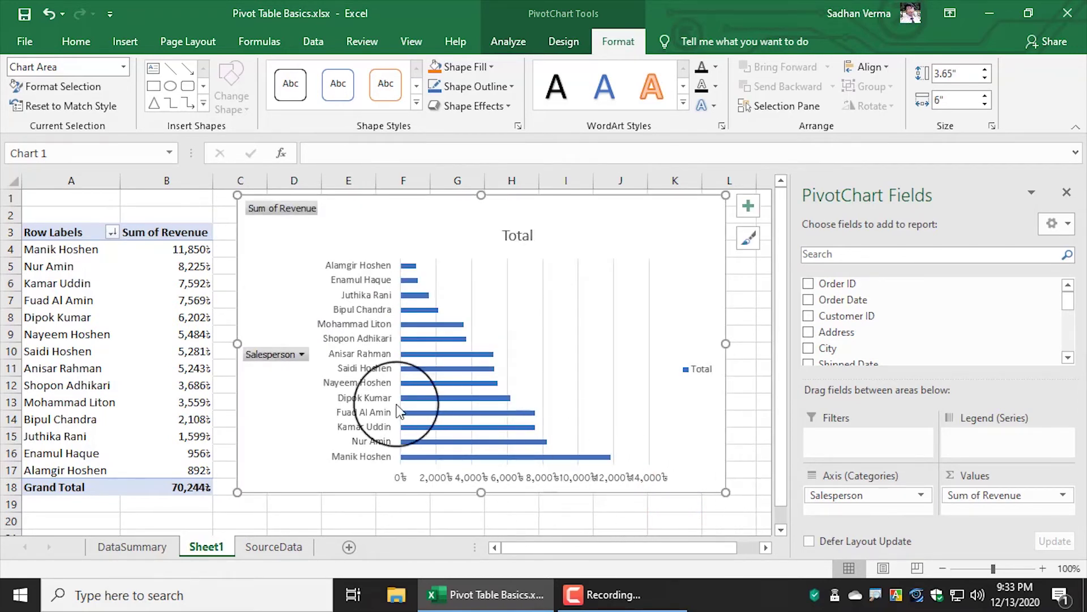
# Hide all field buttons on the PivotChart, removing the Sum of Revenue and Salesperson buttons.
pyautogui.moveTo(321, 352)
pyautogui.mouseDown()
pyautogui.moveTo(274, 374)
pyautogui.moveTo(319, 353)
pyautogui.mouseUp()
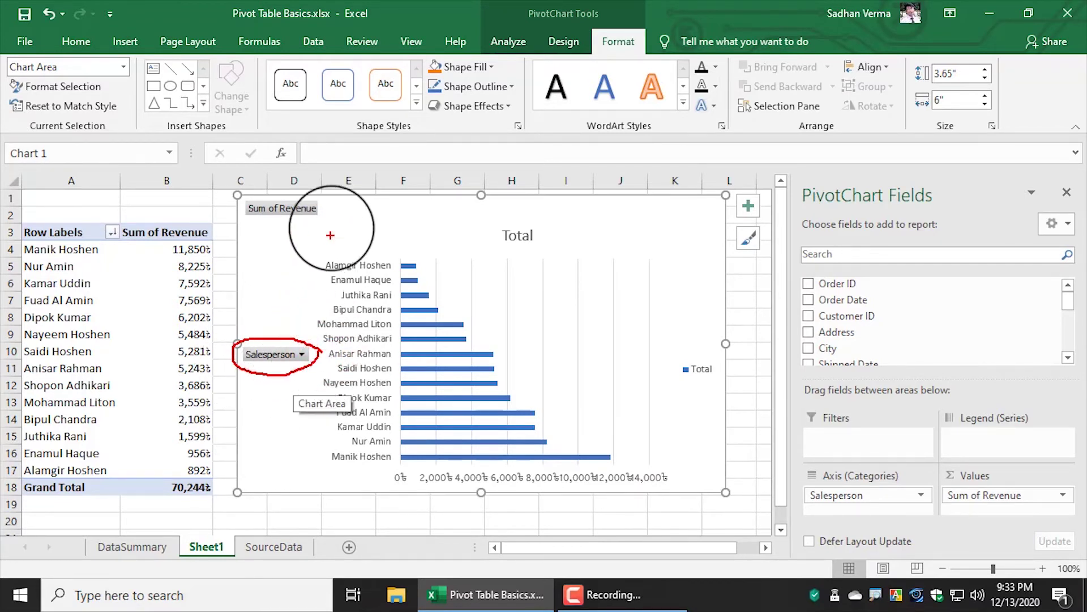
pyautogui.moveTo(337, 206)
pyautogui.mouseDown()
pyautogui.moveTo(229, 198)
pyautogui.moveTo(342, 211)
pyautogui.mouseUp()
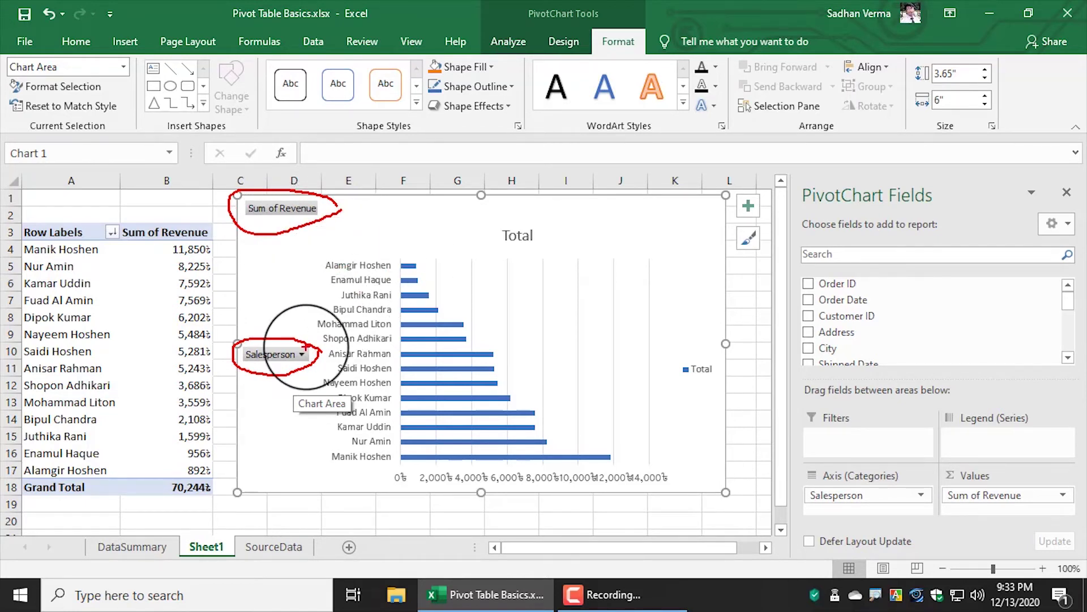
pyautogui.press('Escape')
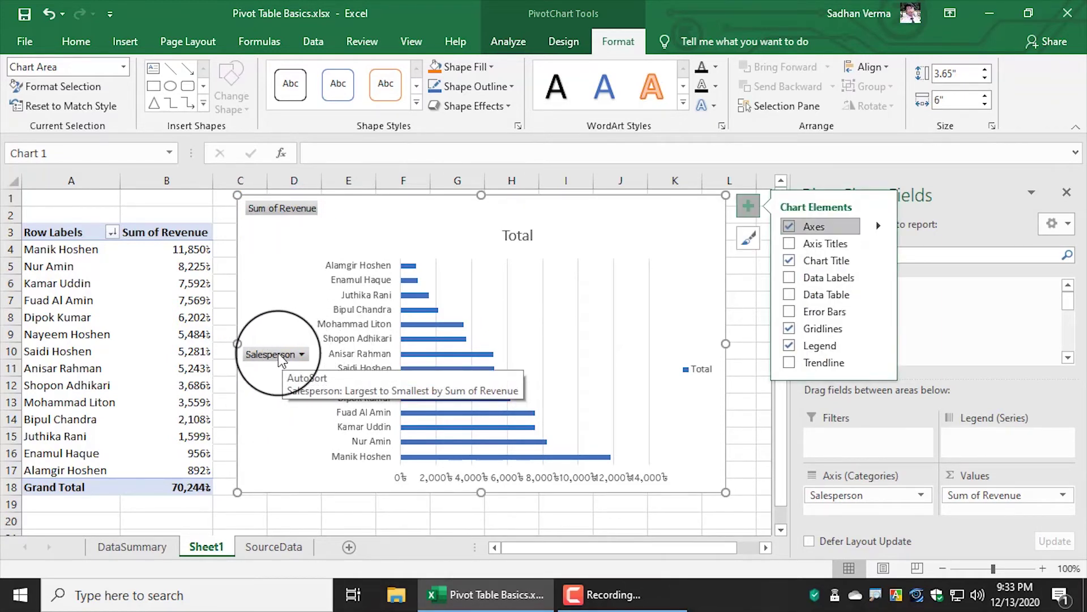
pyautogui.click(289, 358)
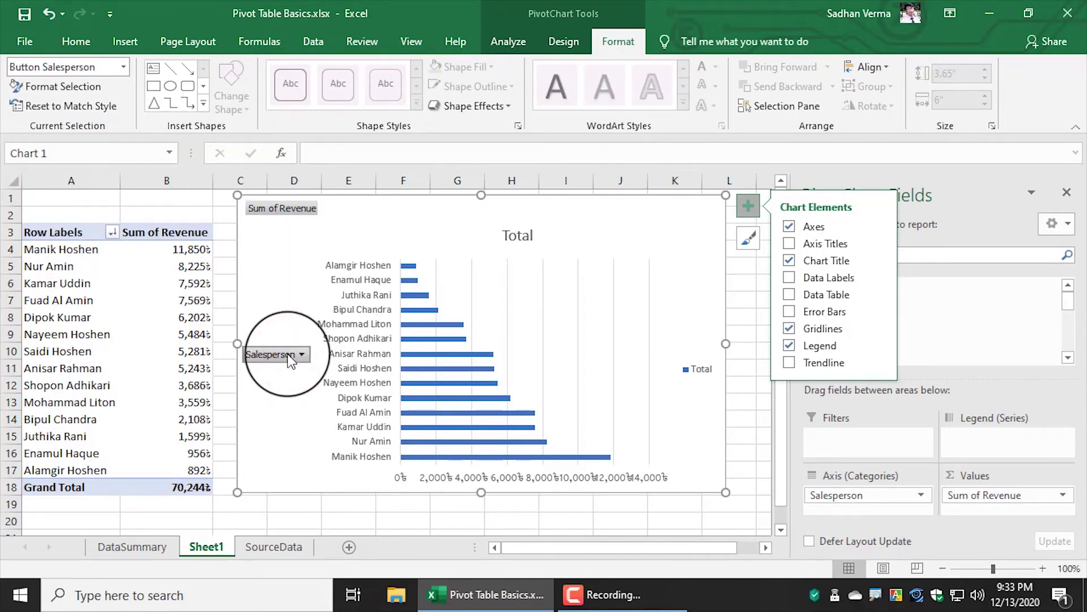
pyautogui.rightClick(289, 360)
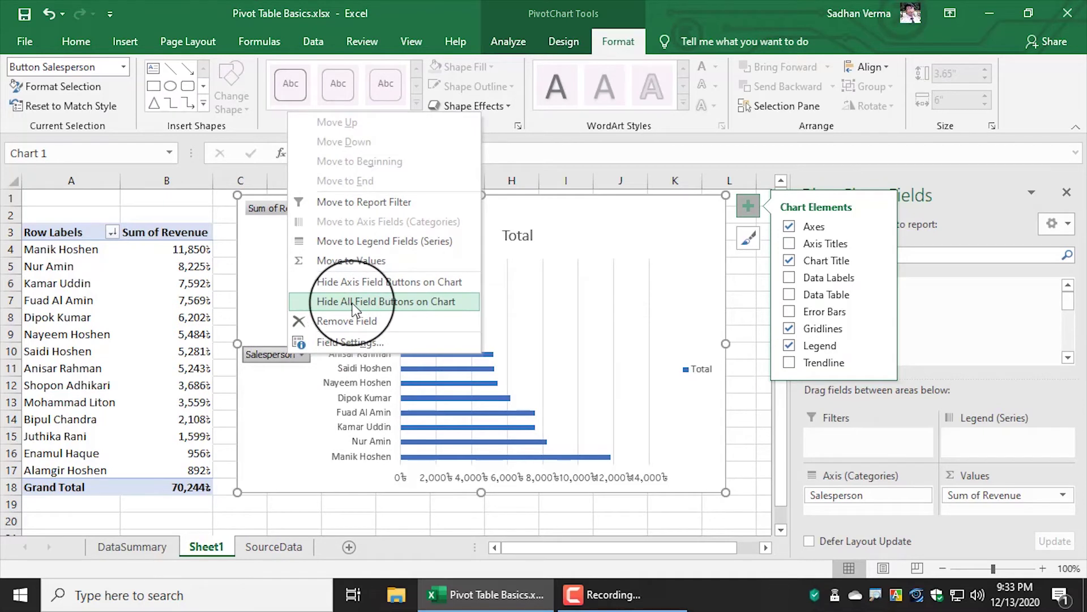
pyautogui.click(401, 303)
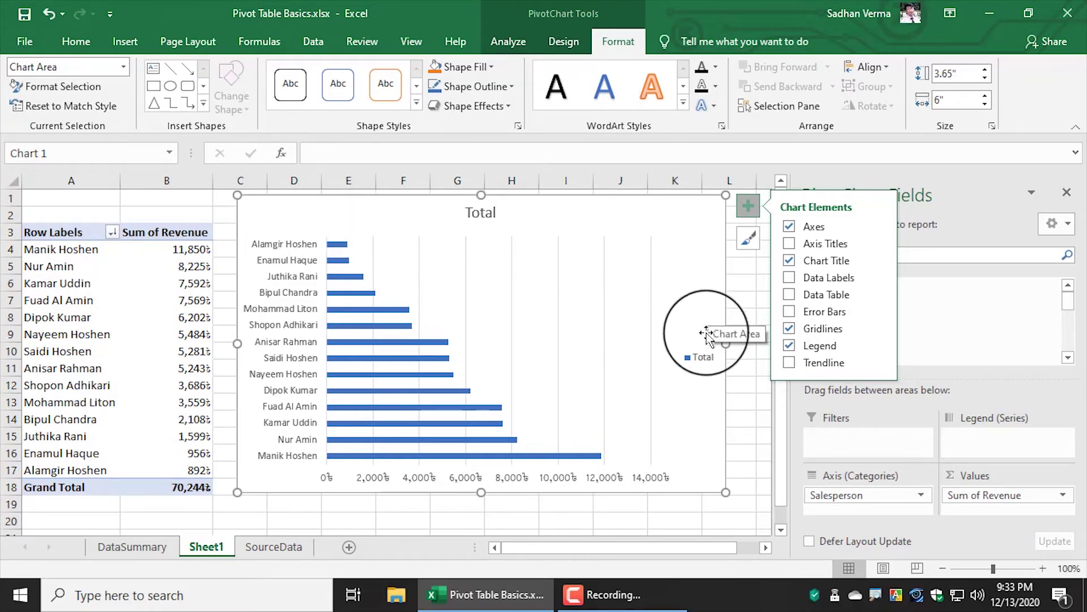
# Delete the Total legend, vertical gridlines and horizontal value axis from the PivotChart.
pyautogui.click(699, 360)
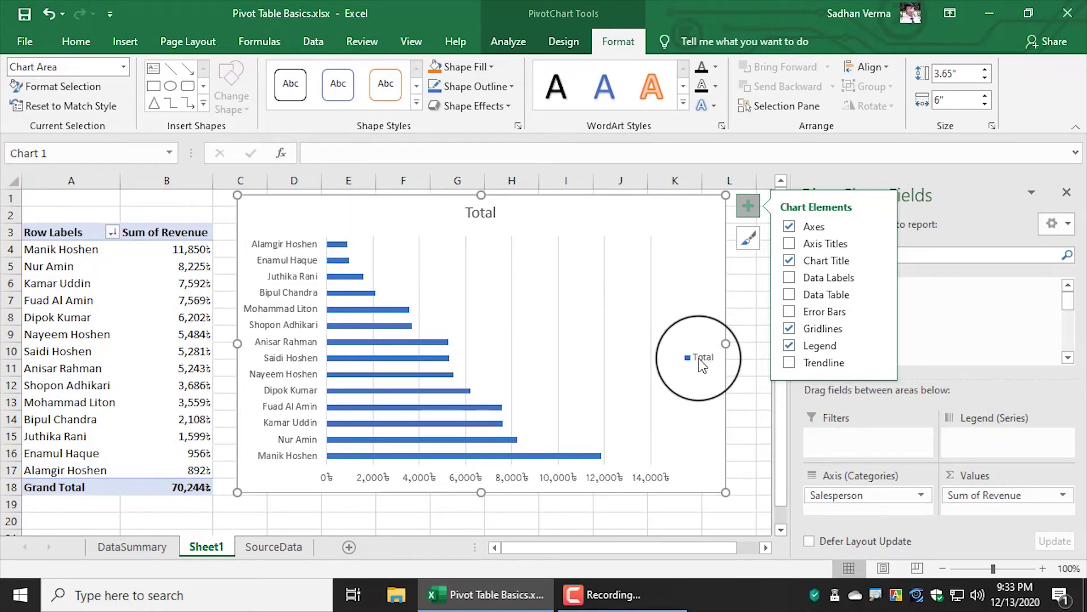
pyautogui.click(699, 359)
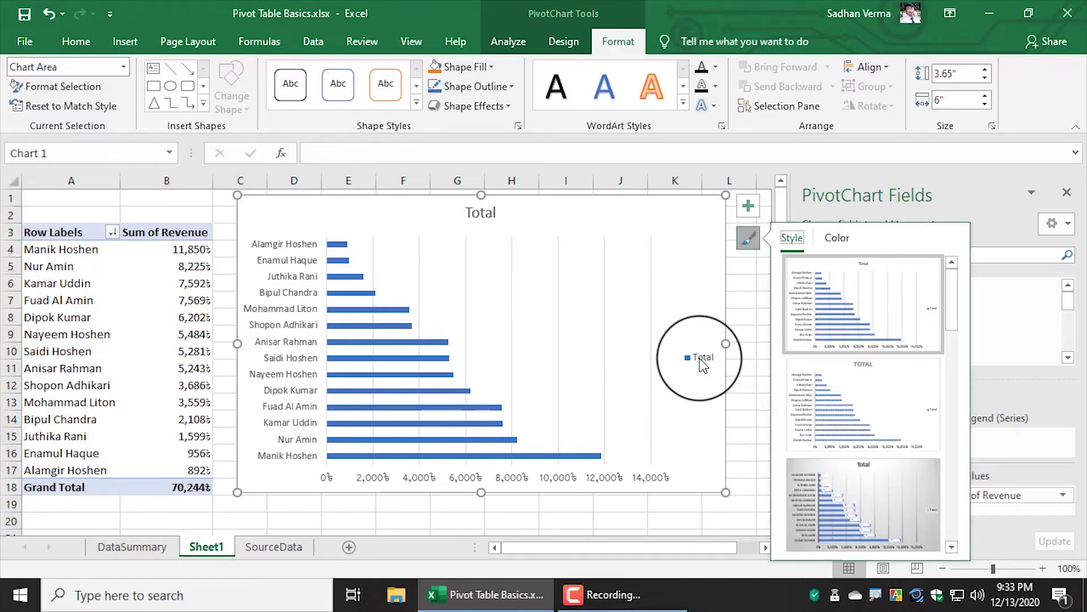
pyautogui.click(699, 361)
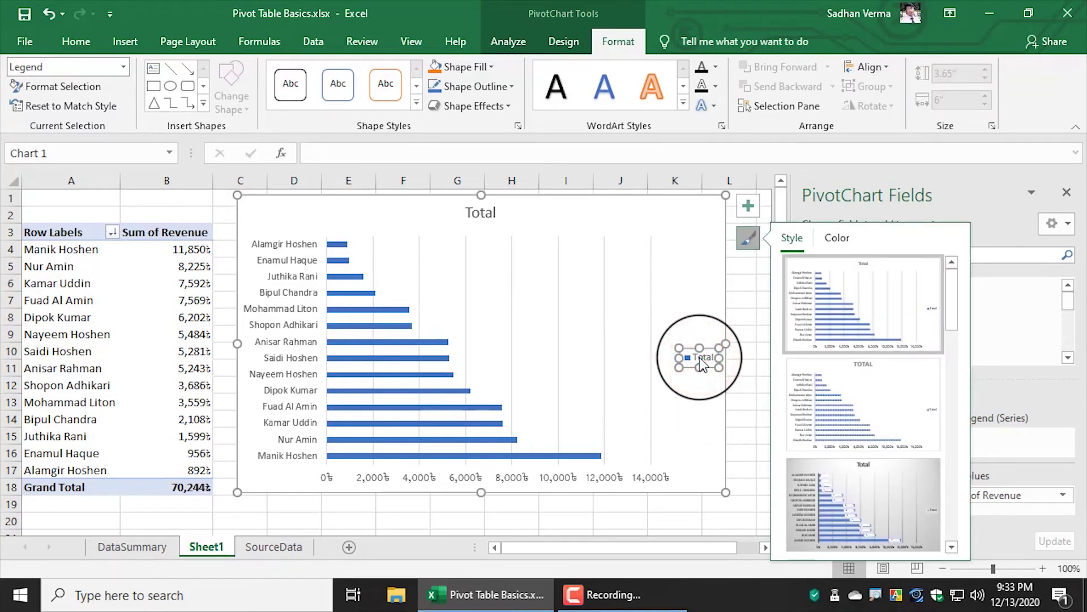
pyautogui.press('Delete')
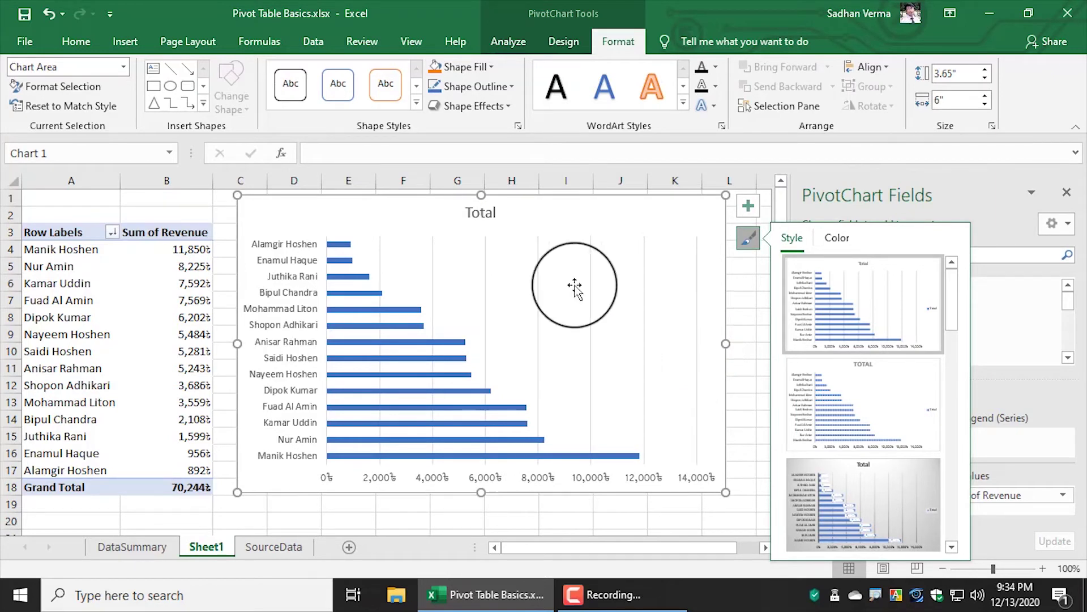
pyautogui.click(590, 254)
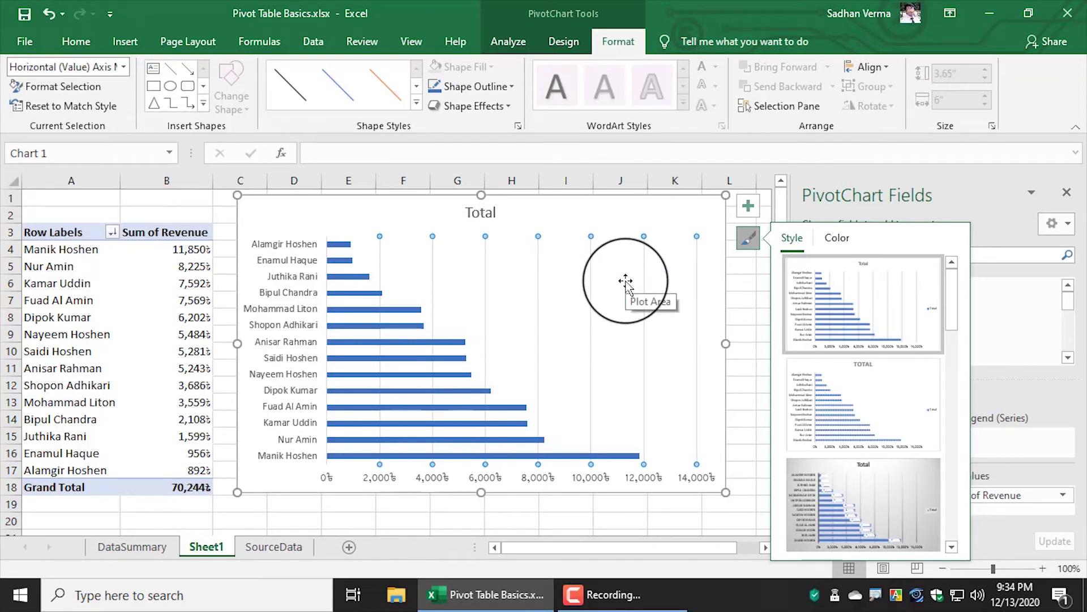
pyautogui.press('Delete')
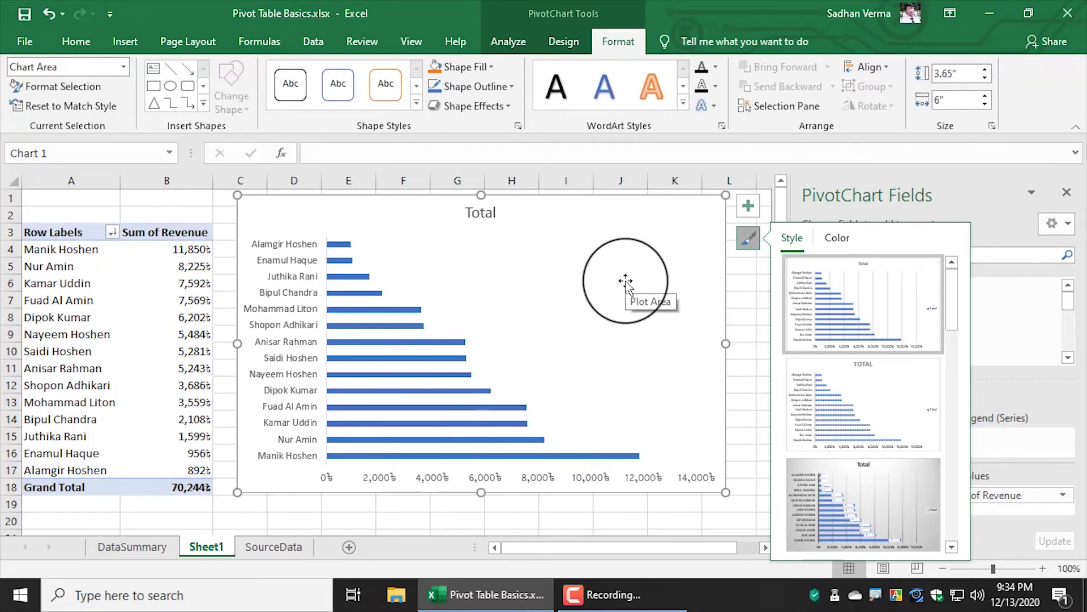
pyautogui.click(368, 478)
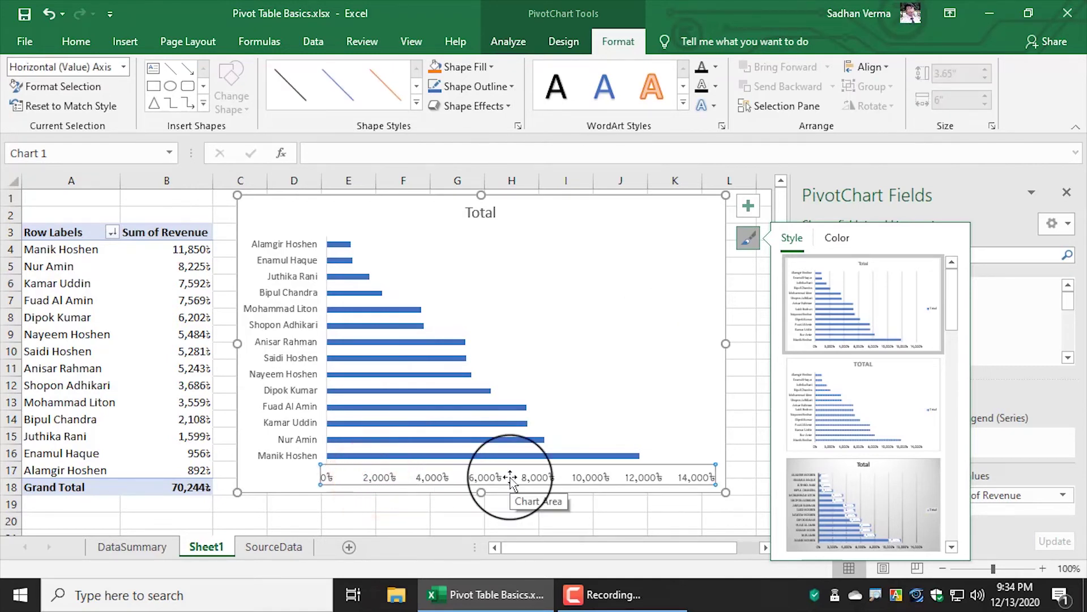
pyautogui.click(538, 480)
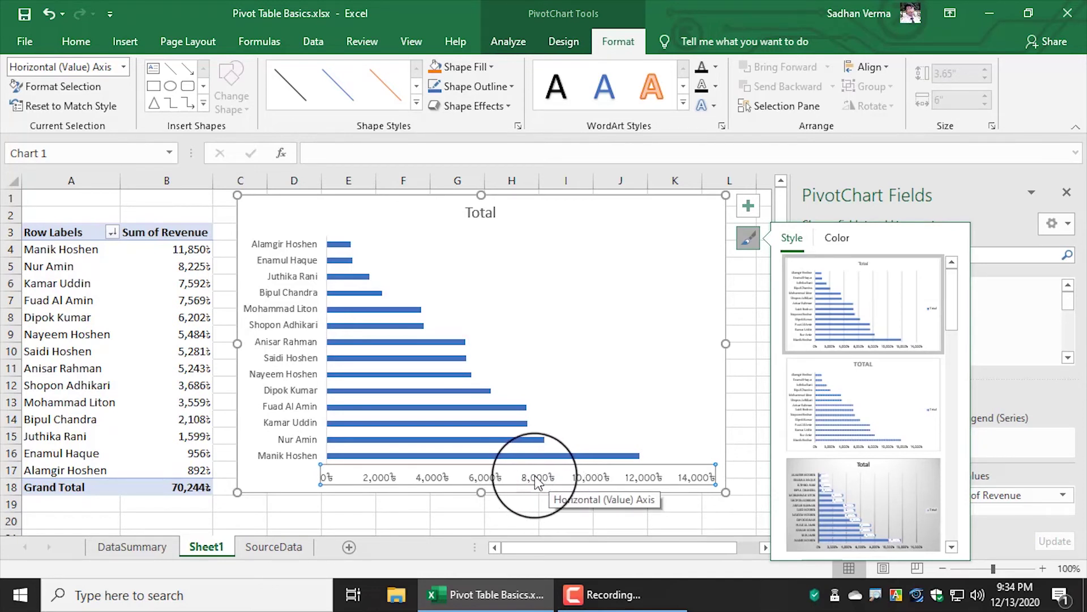
pyautogui.click(536, 474)
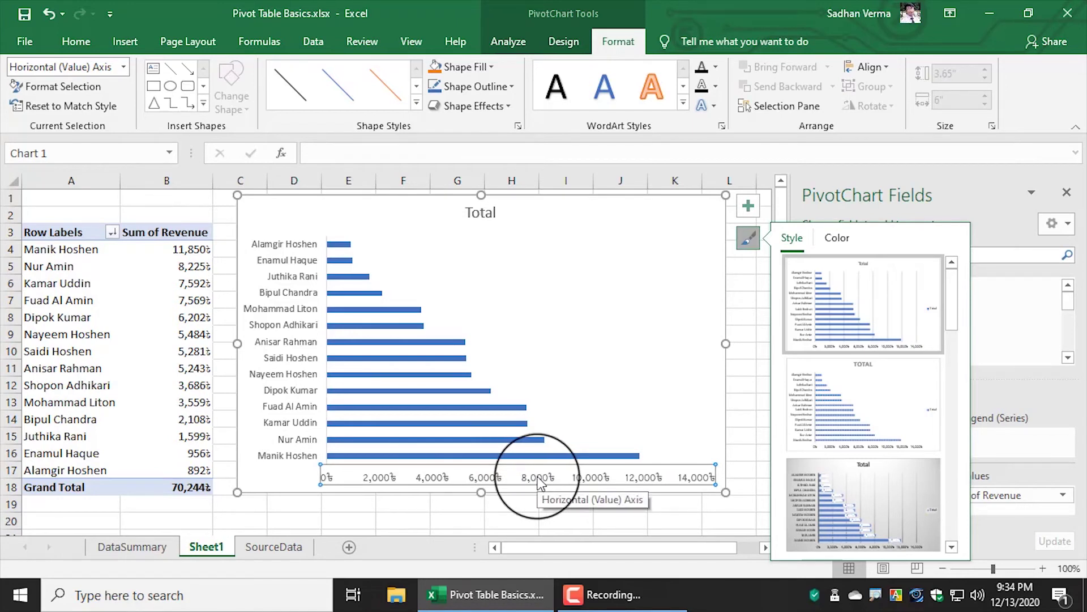
pyautogui.press('Delete')
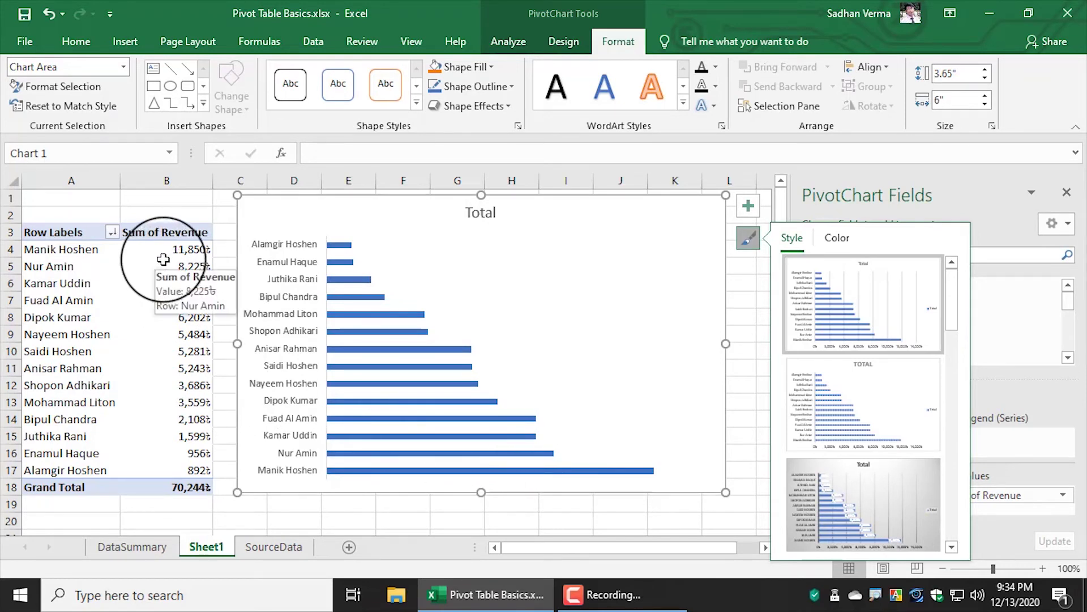
pyautogui.moveTo(161, 247)
pyautogui.mouseDown()
pyautogui.moveTo(189, 418)
pyautogui.moveTo(169, 451)
pyautogui.mouseUp()
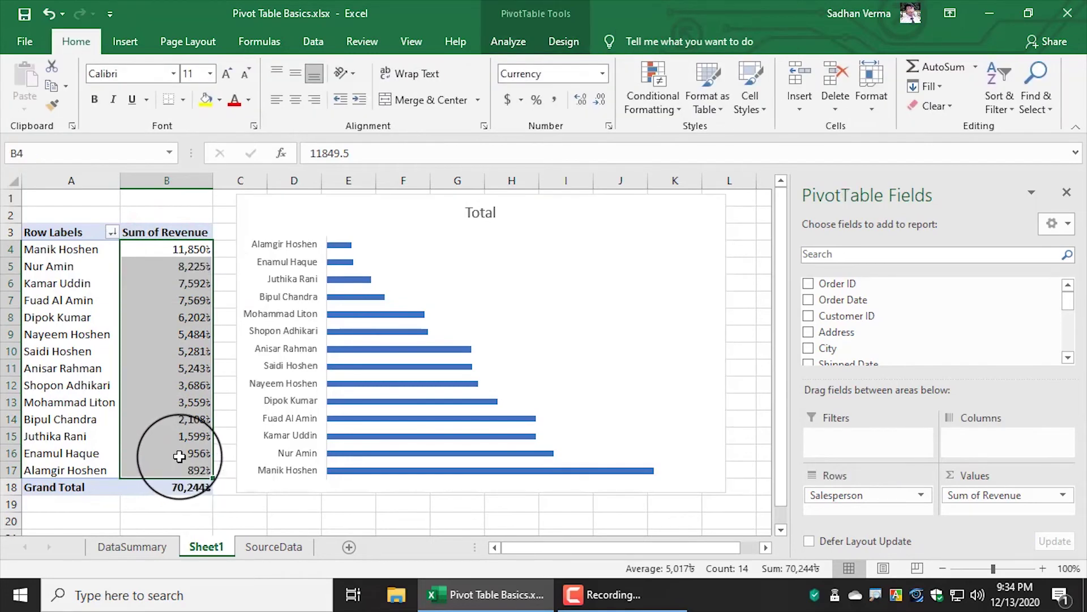
pyautogui.click(188, 335)
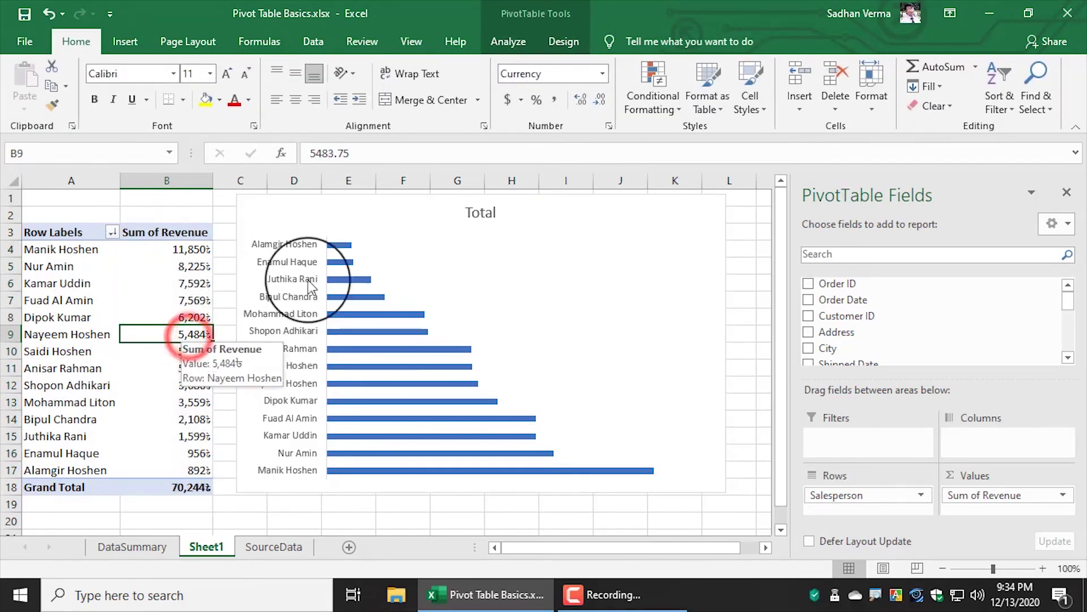
pyautogui.click(416, 213)
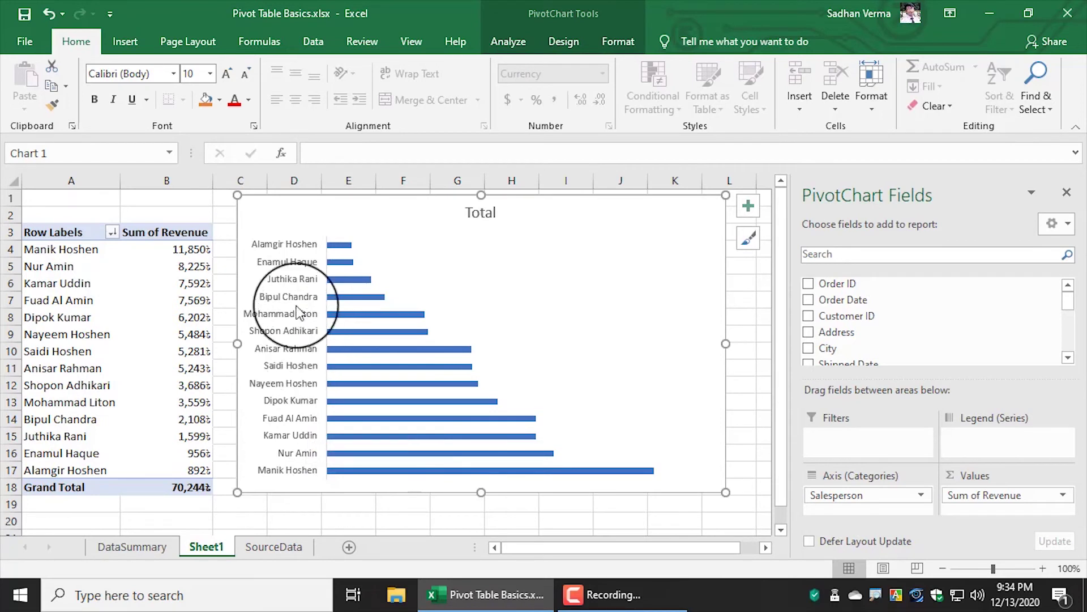
pyautogui.click(294, 281)
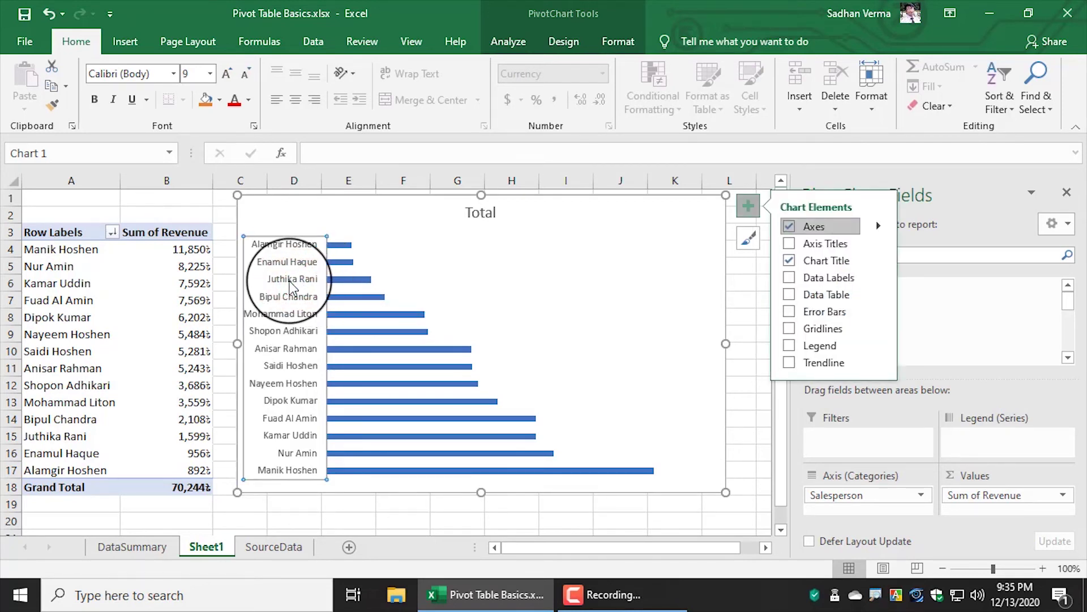
pyautogui.rightClick(292, 286)
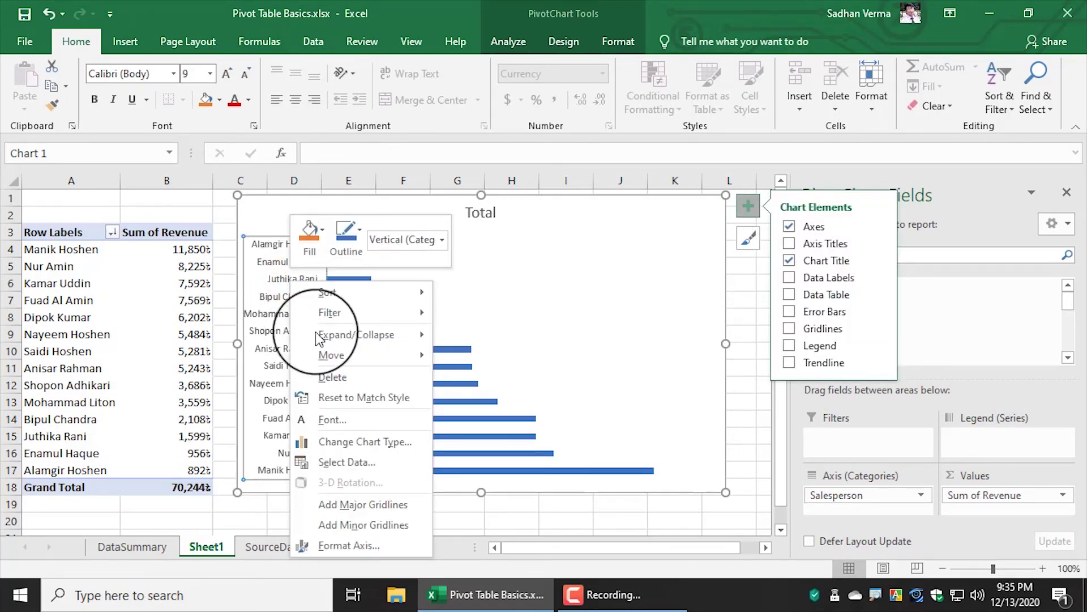
pyautogui.click(363, 546)
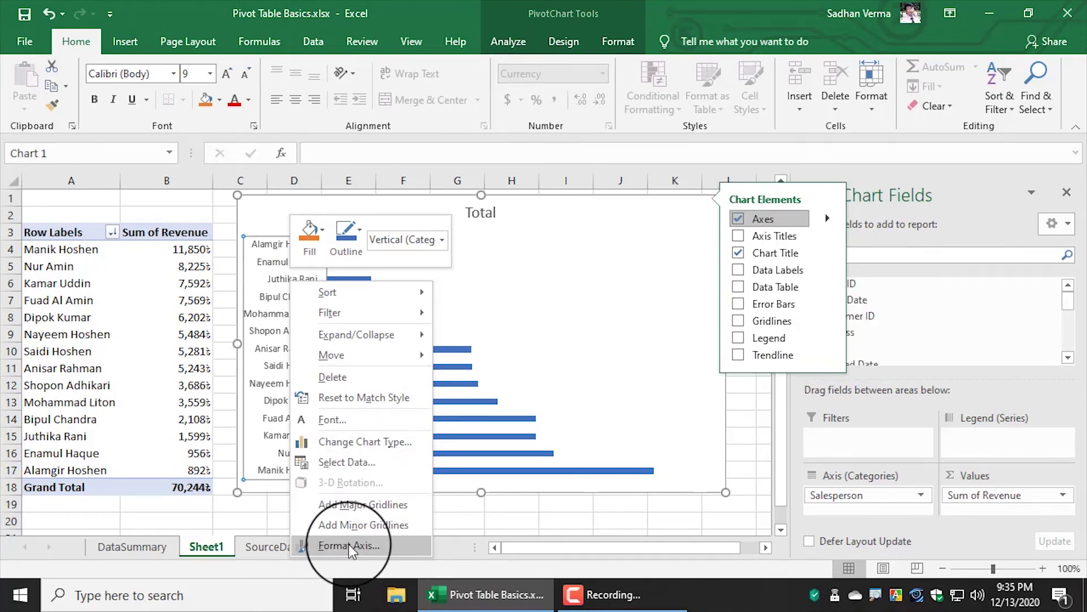
pyautogui.click(350, 546)
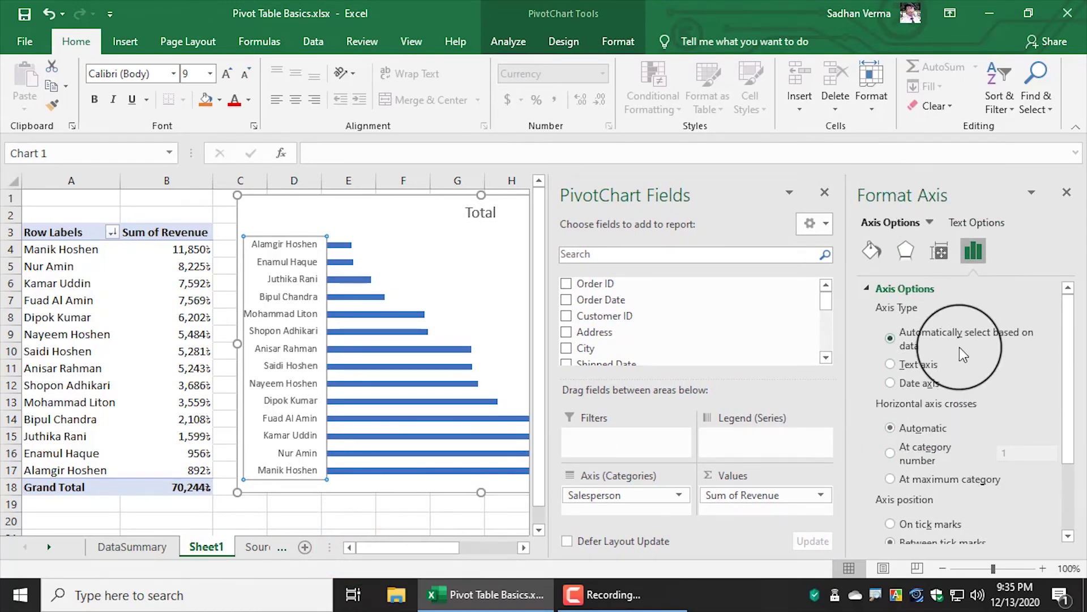
pyautogui.scroll(-3, 945, 402)
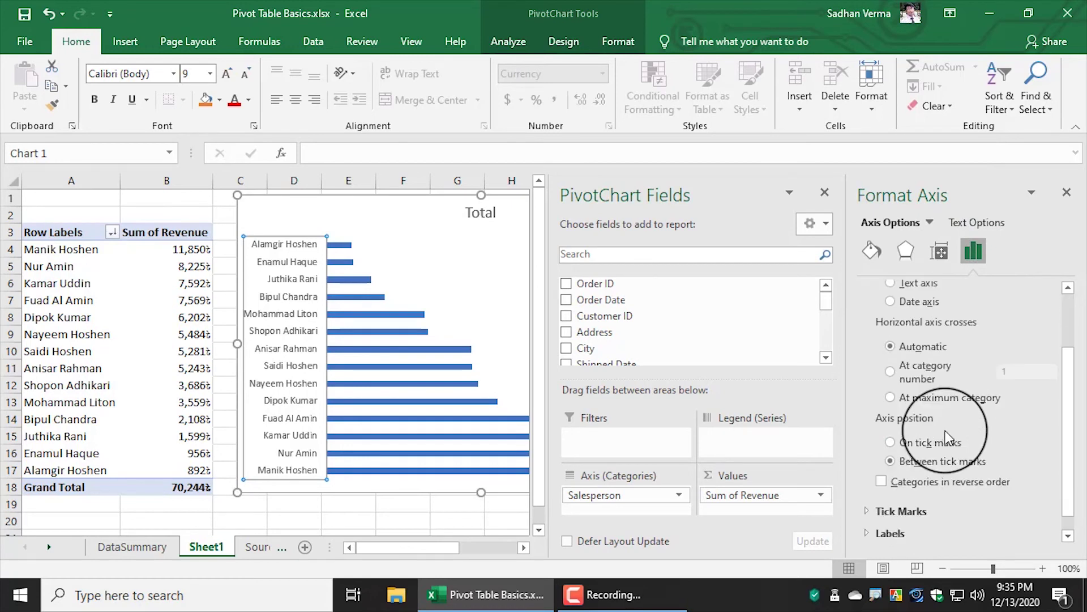
pyautogui.scroll(-2, 948, 424)
pyautogui.scroll(3, 950, 444)
pyautogui.scroll(-2, 954, 481)
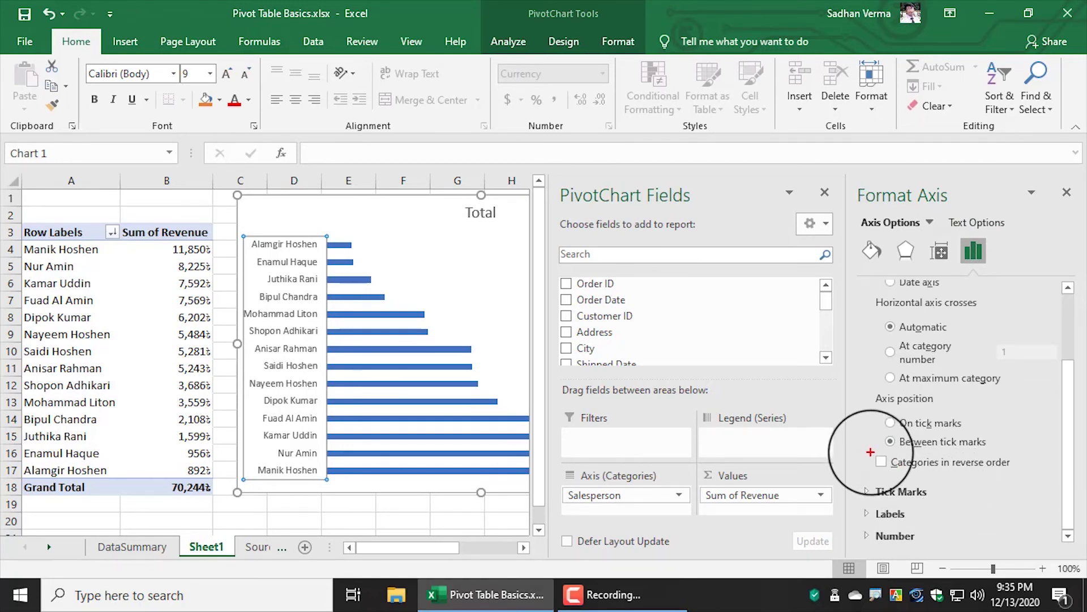
pyautogui.moveTo(953, 478); pyautogui.dragTo(1022, 479)
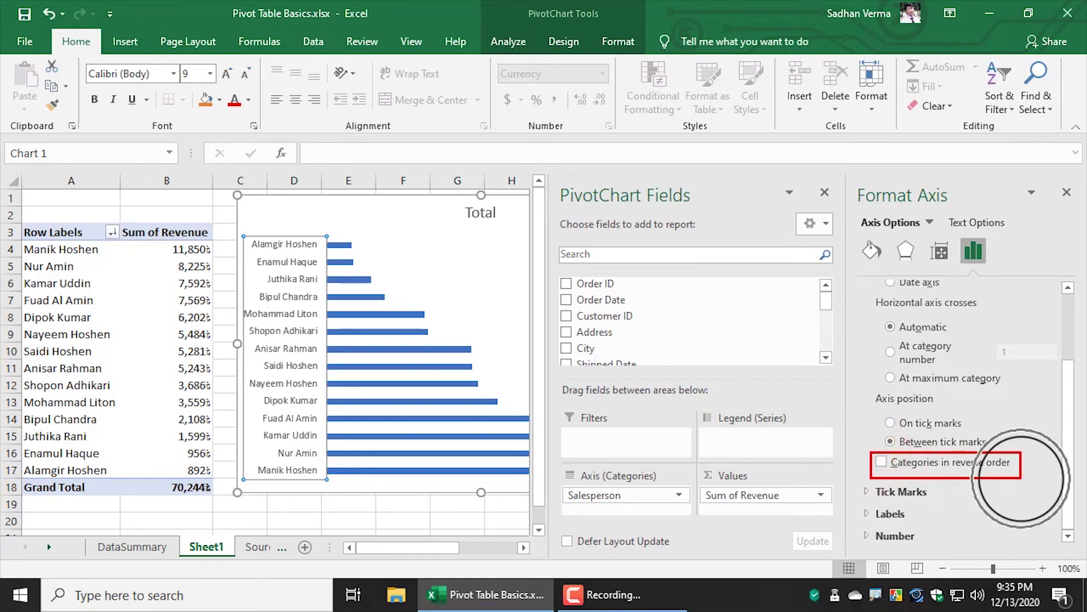
pyautogui.click(882, 462)
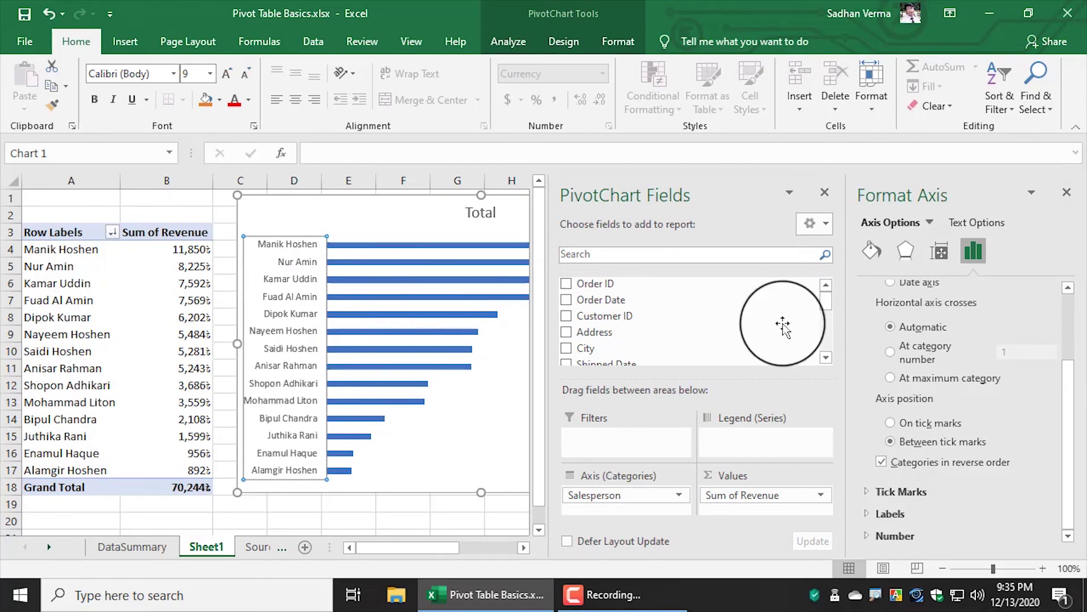
pyautogui.click(1067, 192)
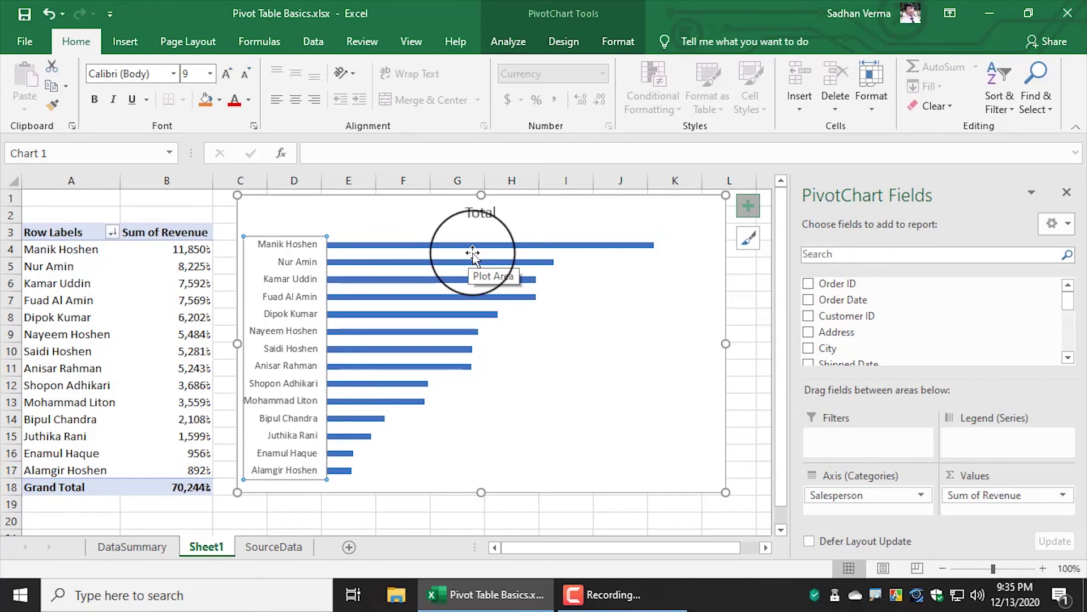
pyautogui.moveTo(475, 245)
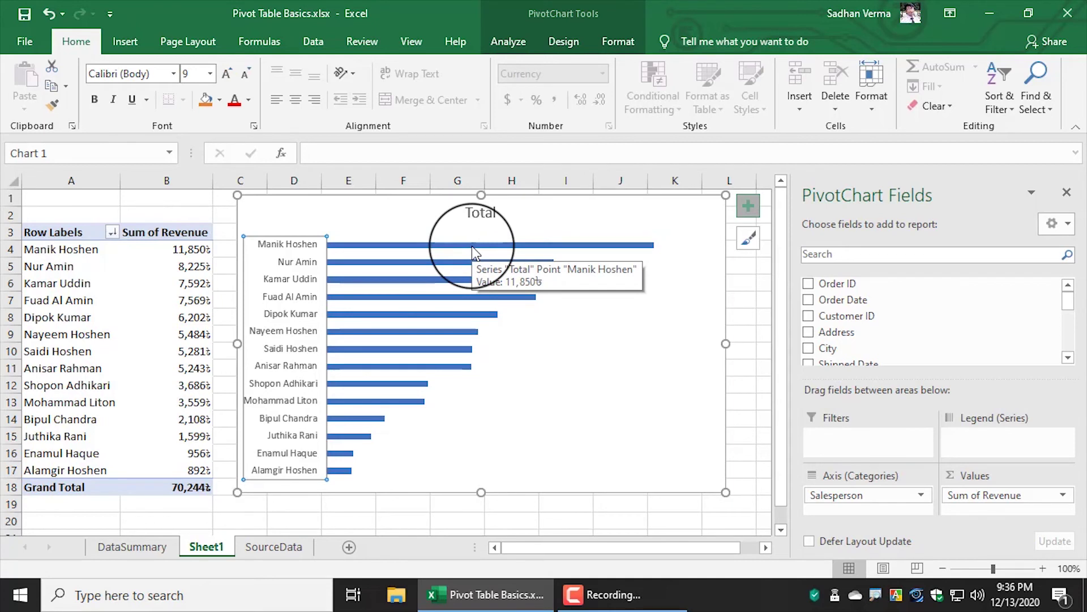
# Reduce the revenue series gap width from 182% to 67% to thicken the bars.
pyautogui.click(473, 248)
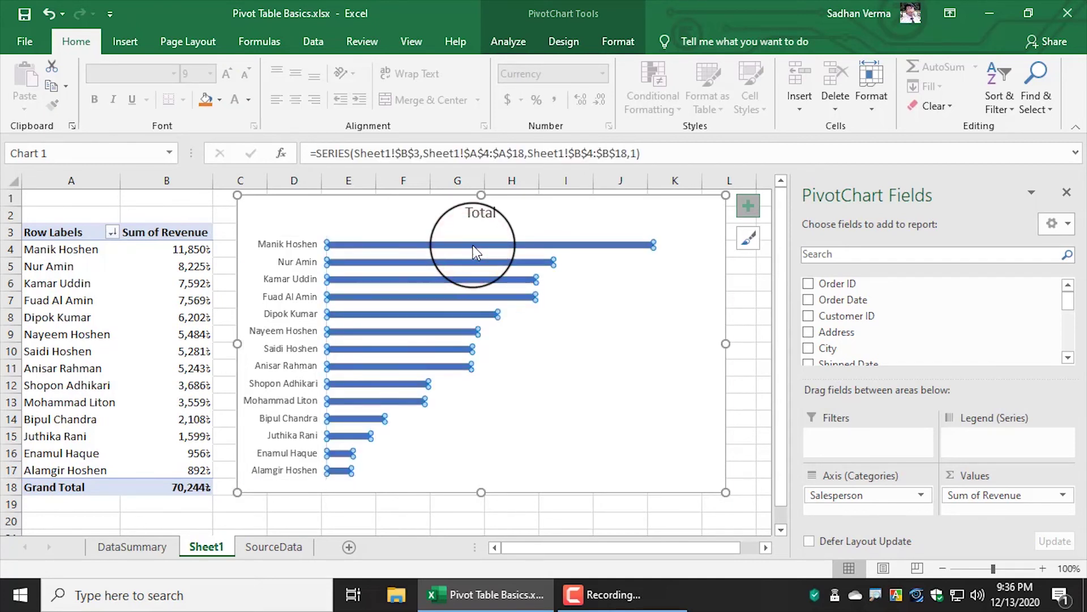
pyautogui.rightClick(474, 245)
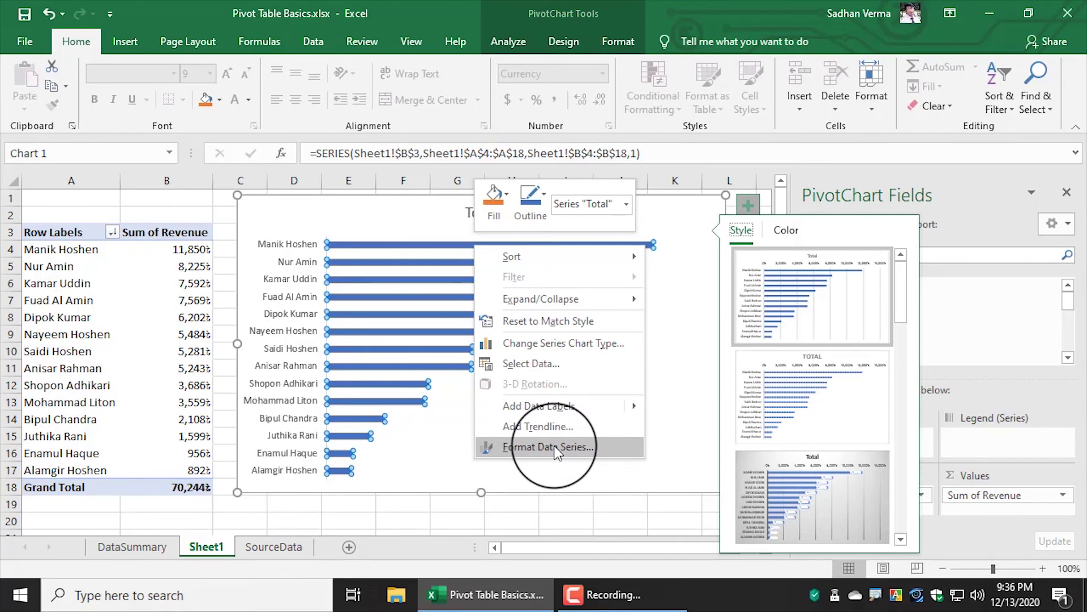
pyautogui.click(547, 447)
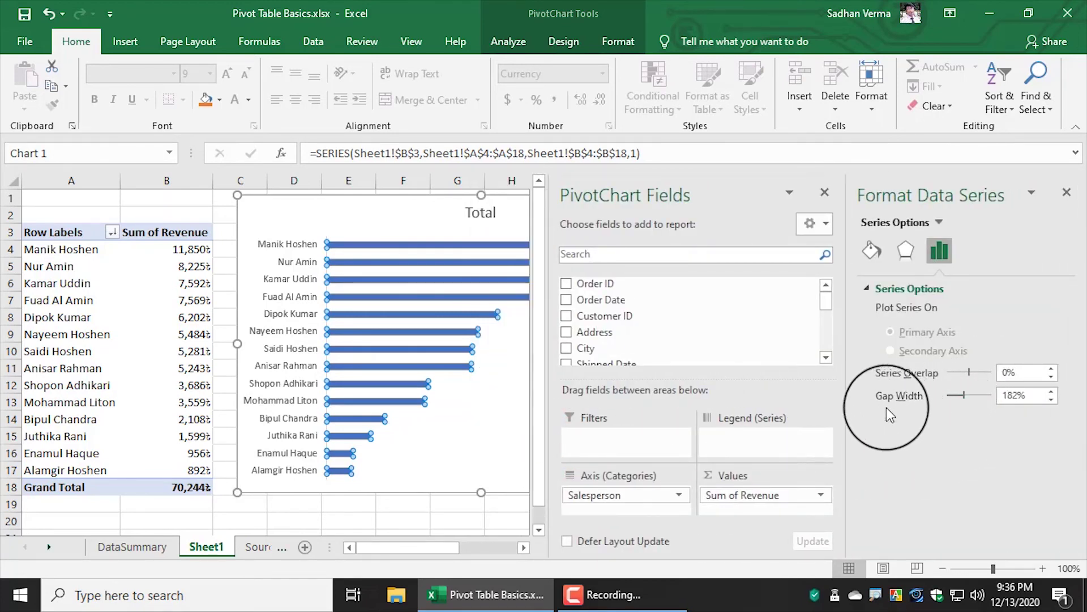
pyautogui.moveTo(871, 389); pyautogui.dragTo(1068, 409)
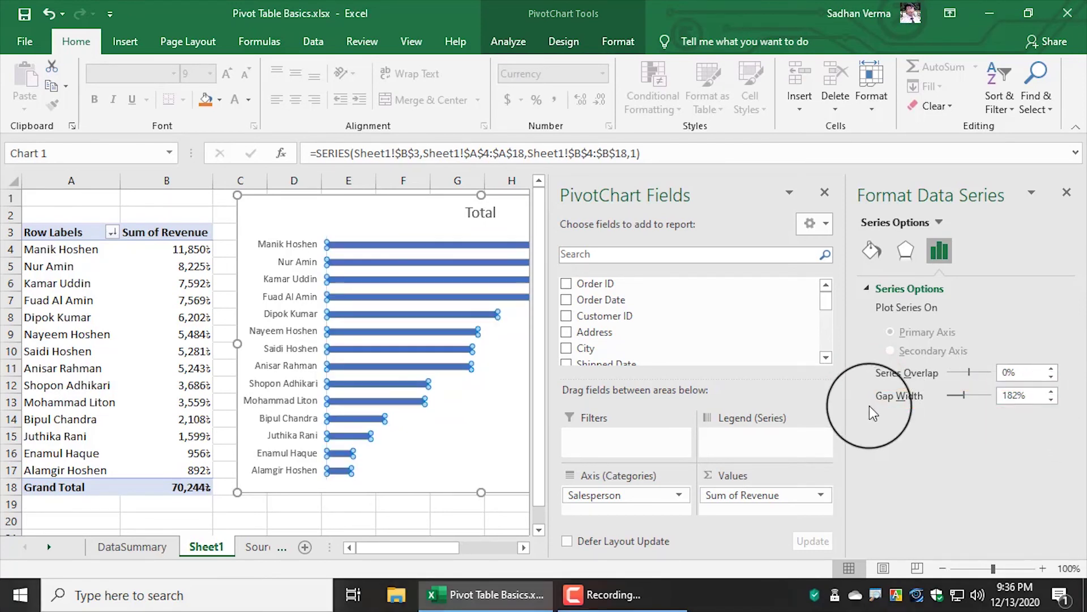
pyautogui.moveTo(964, 396); pyautogui.dragTo(954, 395)
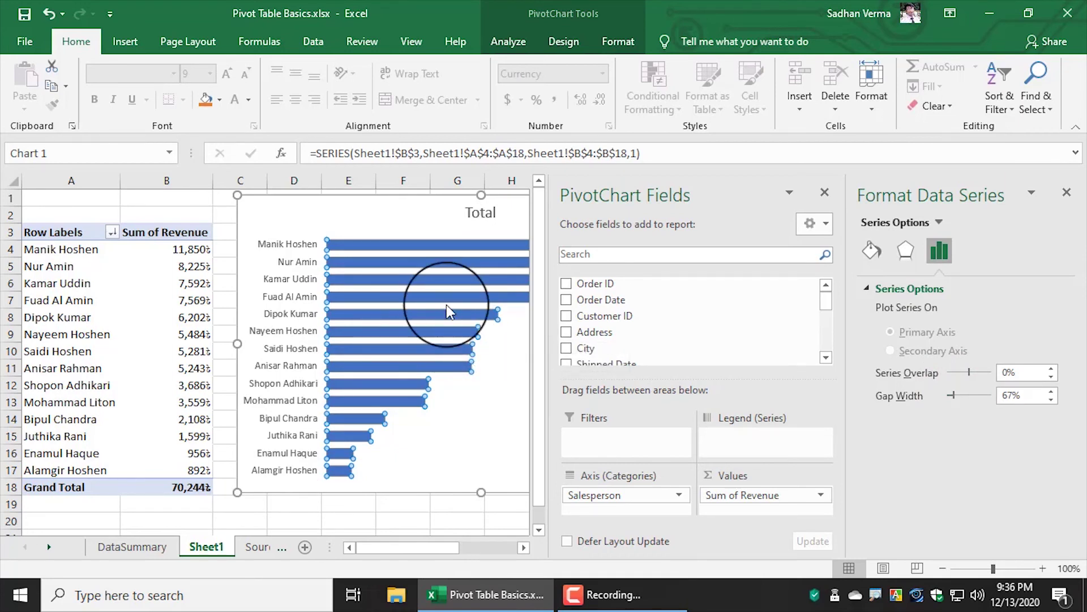
pyautogui.click(1067, 193)
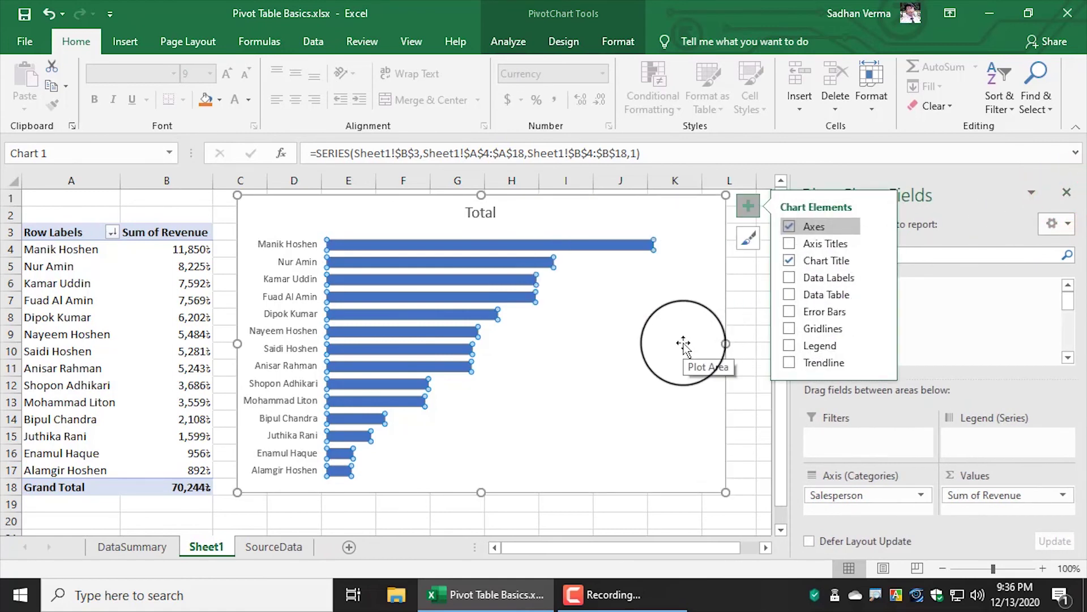
# Compare the working chart on Sheet1 with the finished reference chart on DataSummary.
pyautogui.click(646, 318)
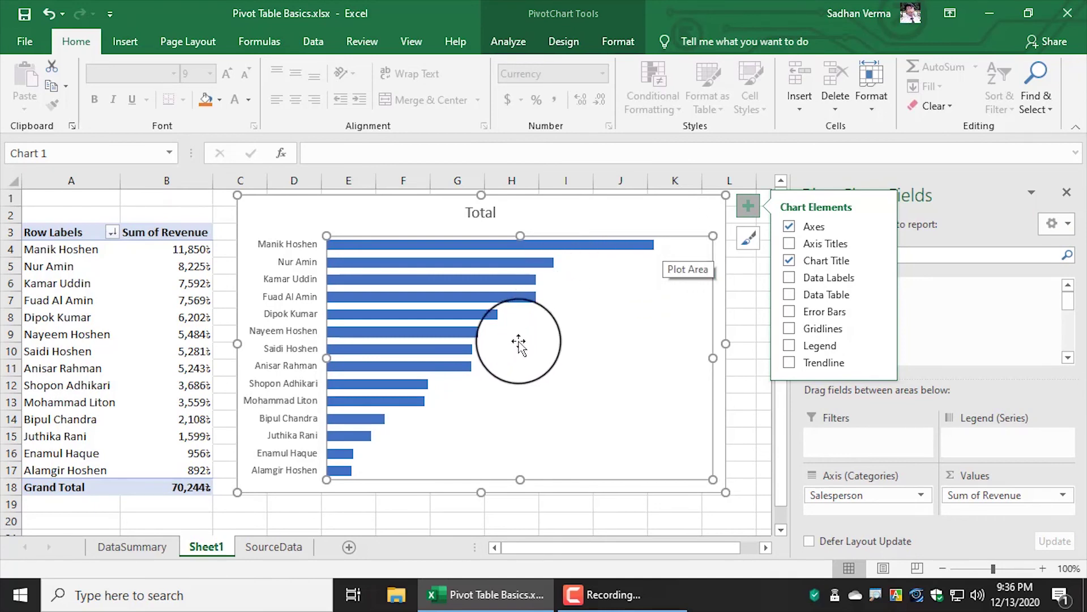
pyautogui.click(129, 545)
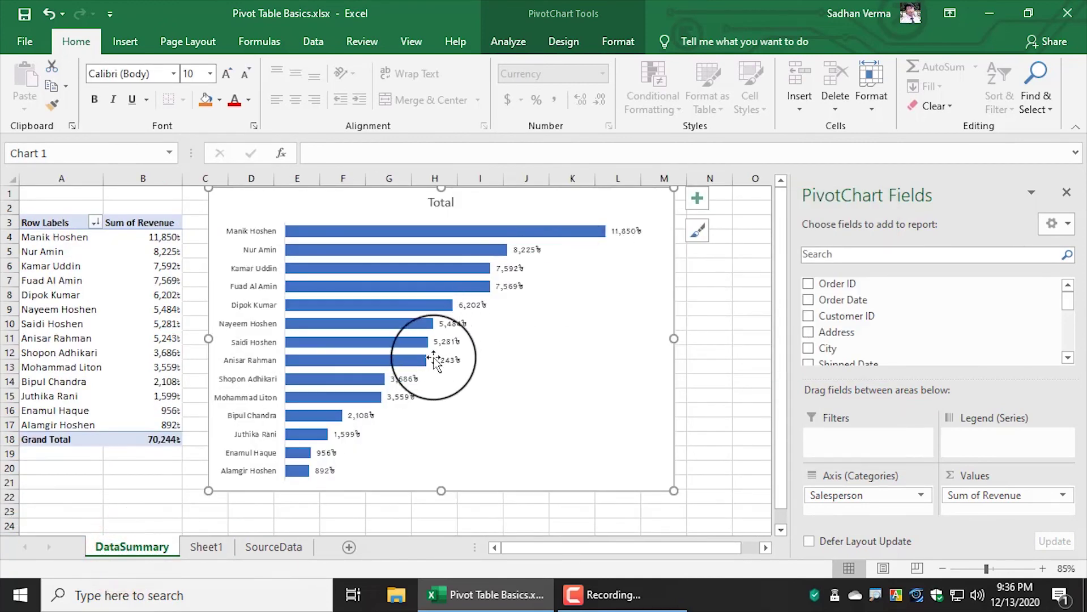
pyautogui.click(223, 546)
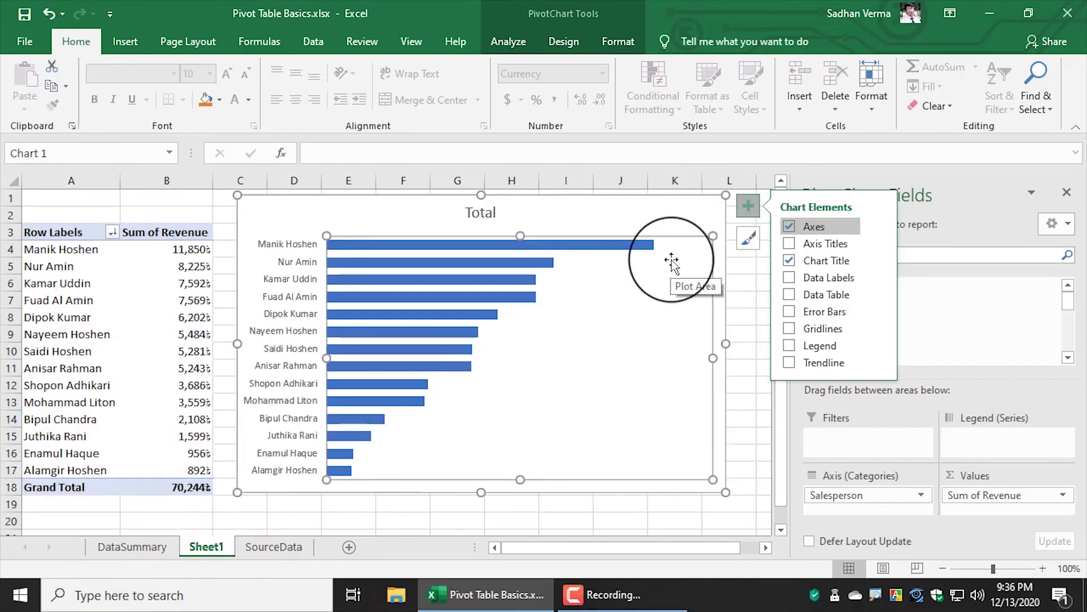
# Add data labels showing each bar's taka revenue, from 11,850৳ down to 892৳.
pyautogui.click(748, 208)
pyautogui.click(750, 207)
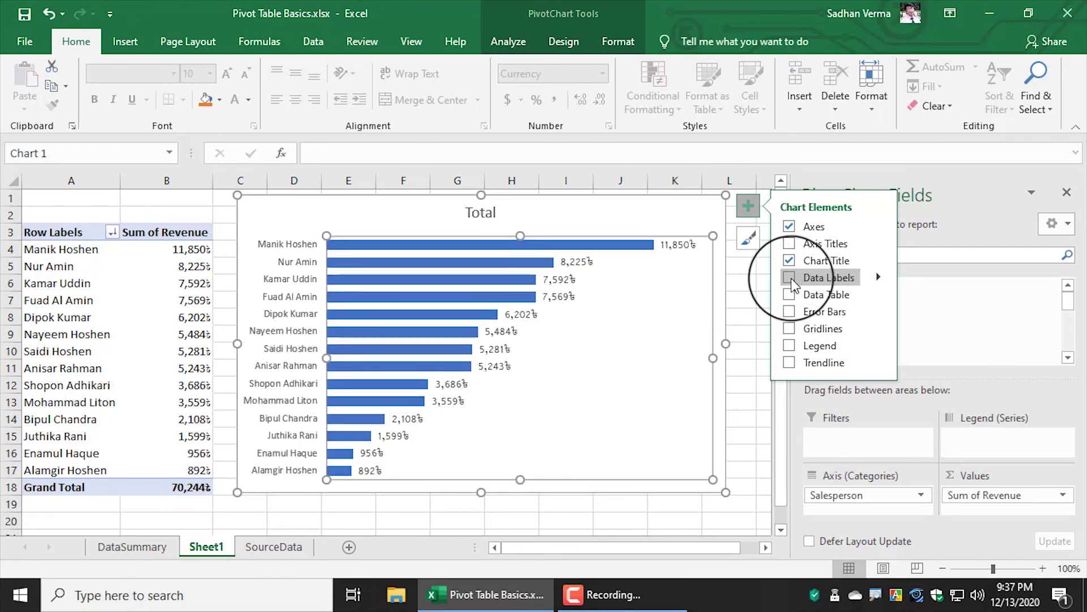
pyautogui.click(790, 277)
pyautogui.click(621, 368)
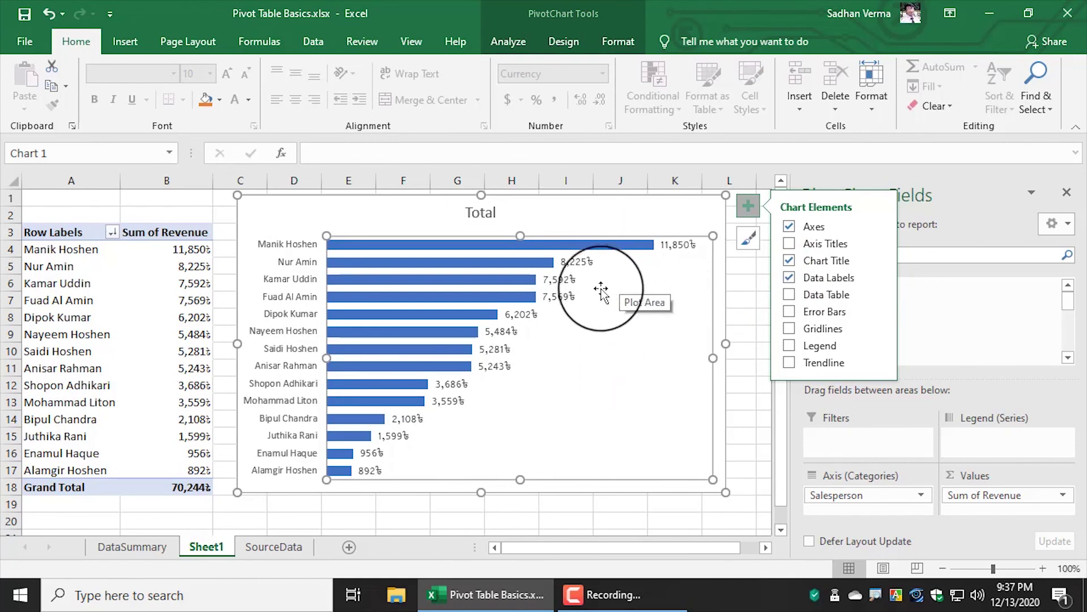
pyautogui.click(640, 215)
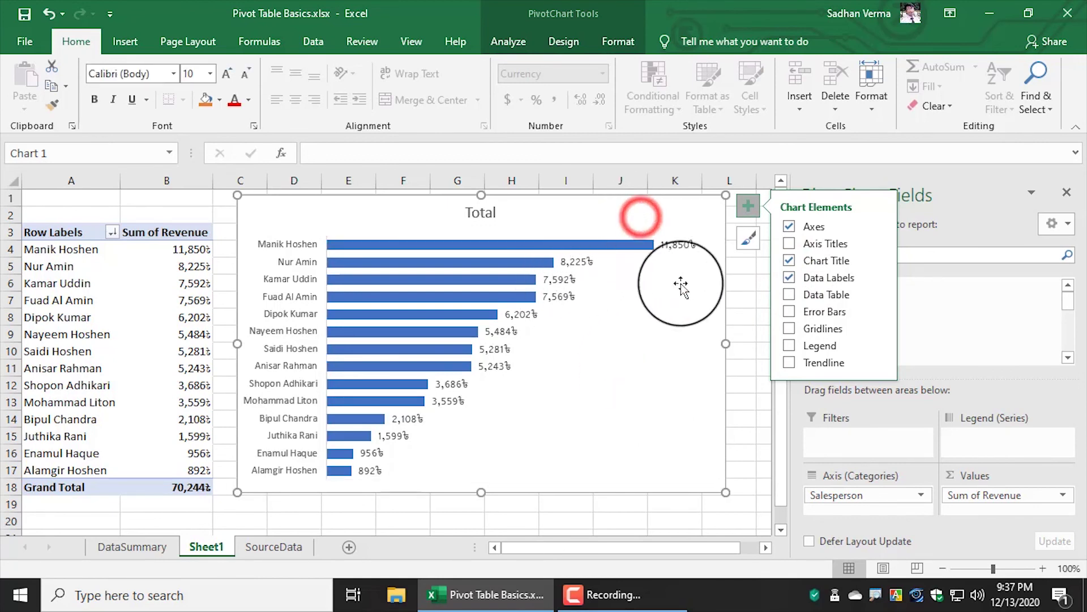
# Enlarge the chart slightly and deselect it to view the result.
pyautogui.click(651, 433)
pyautogui.moveTo(725, 492); pyautogui.dragTo(745, 501)
pyautogui.click(759, 470)
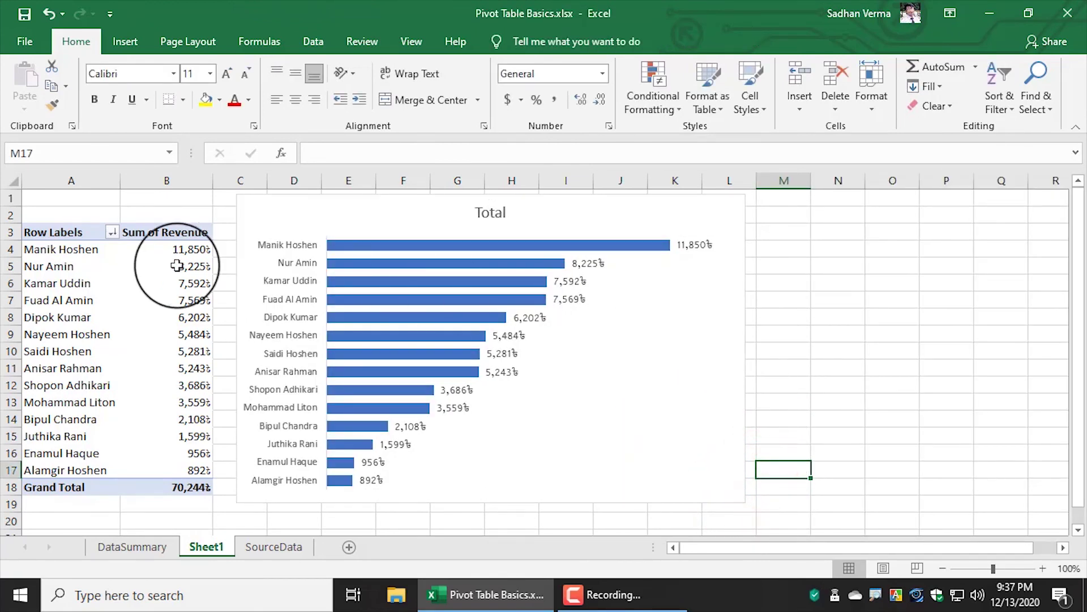
pyautogui.click(267, 546)
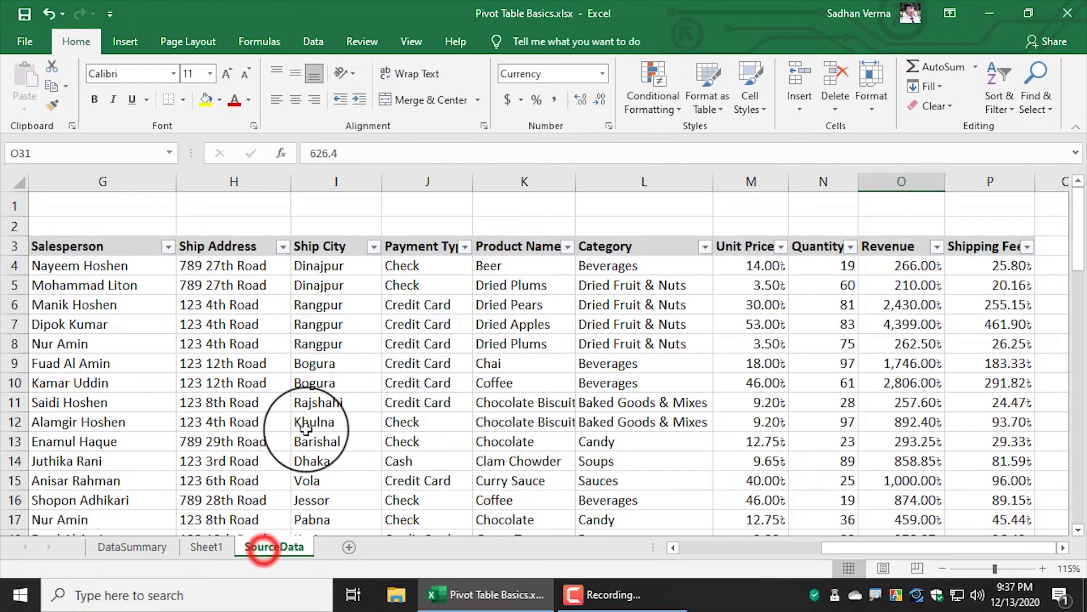
pyautogui.scroll(-2, 566, 368)
pyautogui.scroll(2, 566, 368)
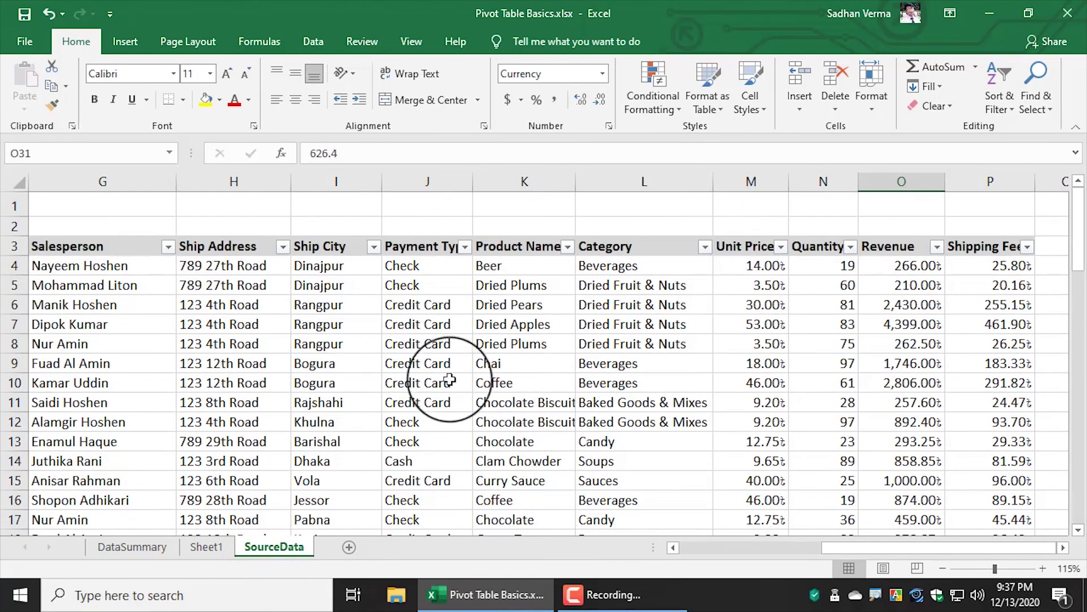
pyautogui.click(207, 547)
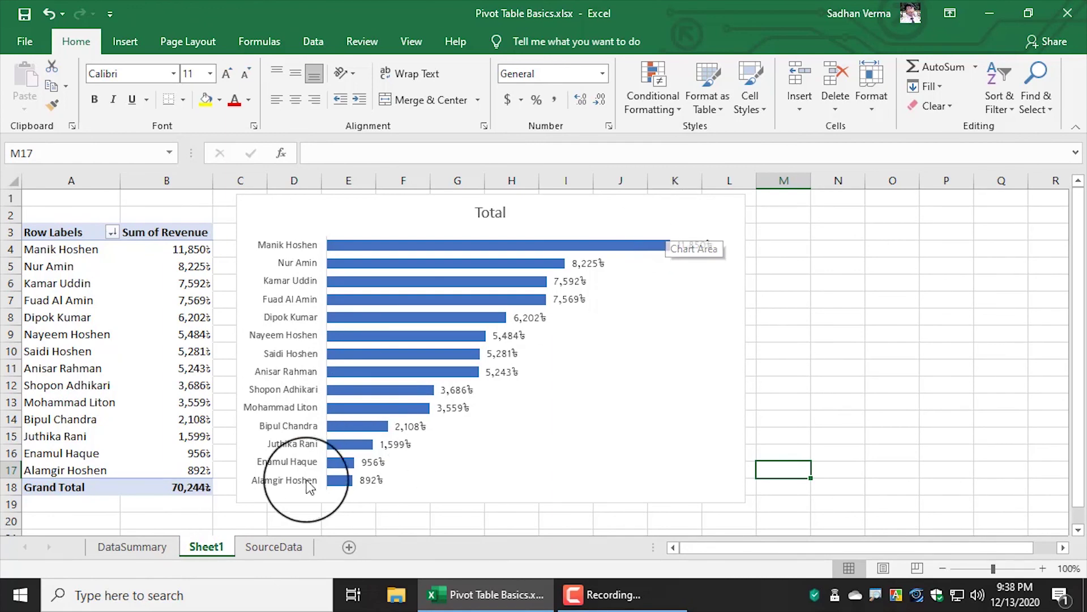
pyautogui.click(273, 547)
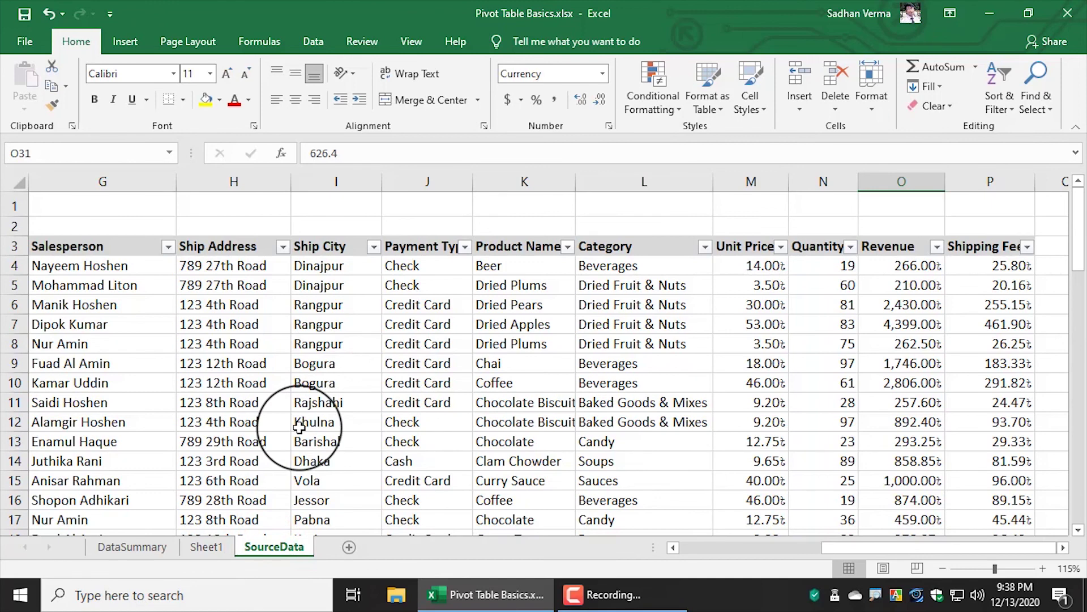
pyautogui.click(204, 547)
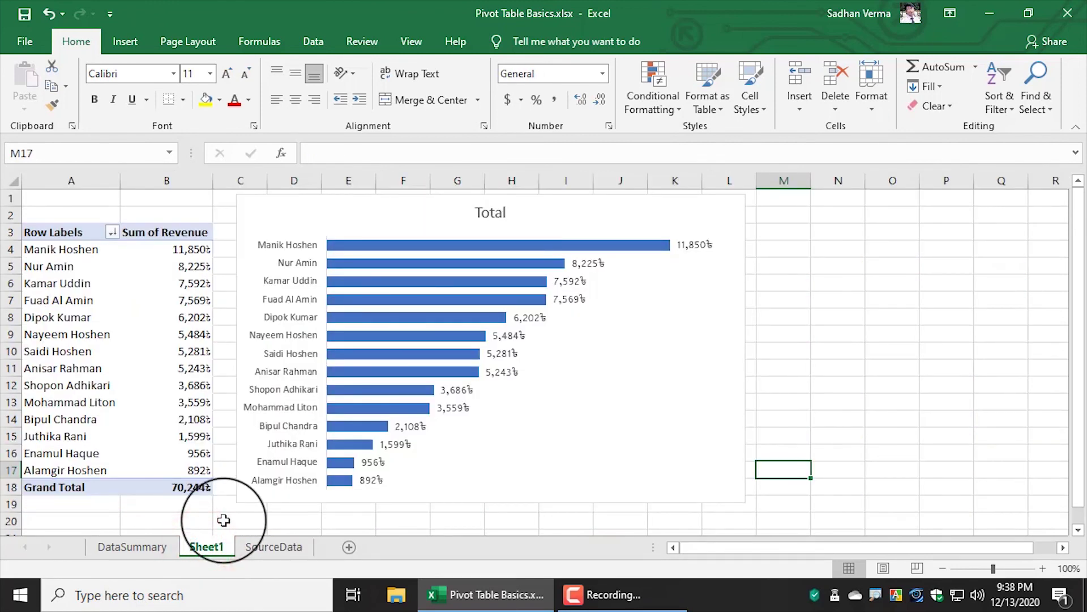